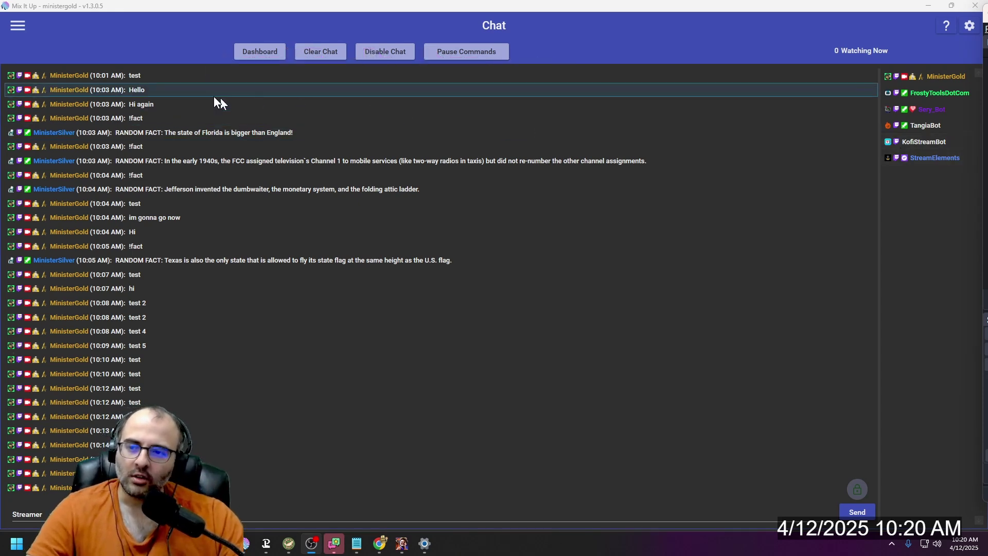
Step: Open the About page to check which version of the application is installed
{"action": "left_click", "coordinate": [19, 25]}
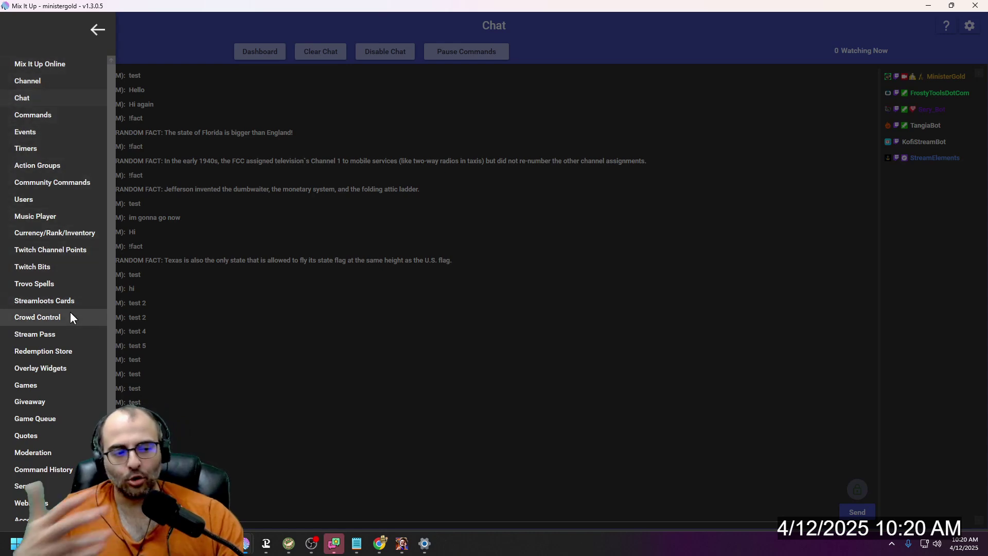
{"action": "scroll", "coordinate": [42, 443], "scroll_direction": "down", "scroll_amount": 2}
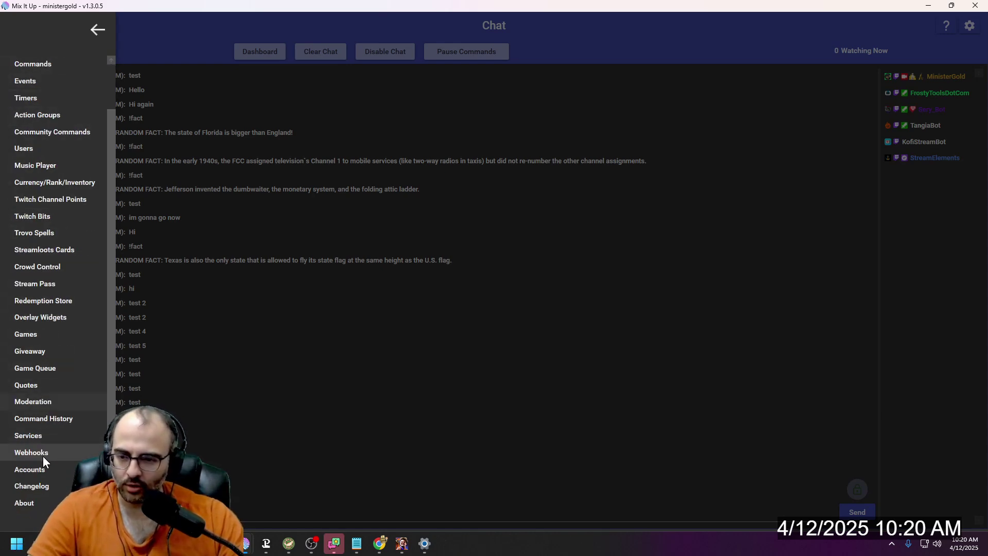
{"action": "left_click", "coordinate": [41, 500]}
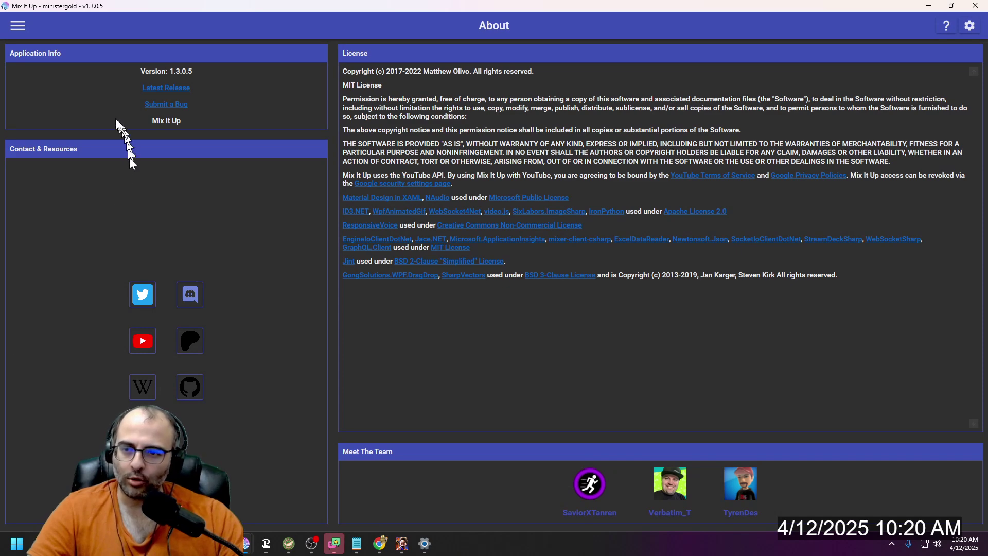
Step: Go to the Overlay Widgets page and add a new overlay widget of type Chat
{"action": "left_click", "coordinate": [21, 27]}
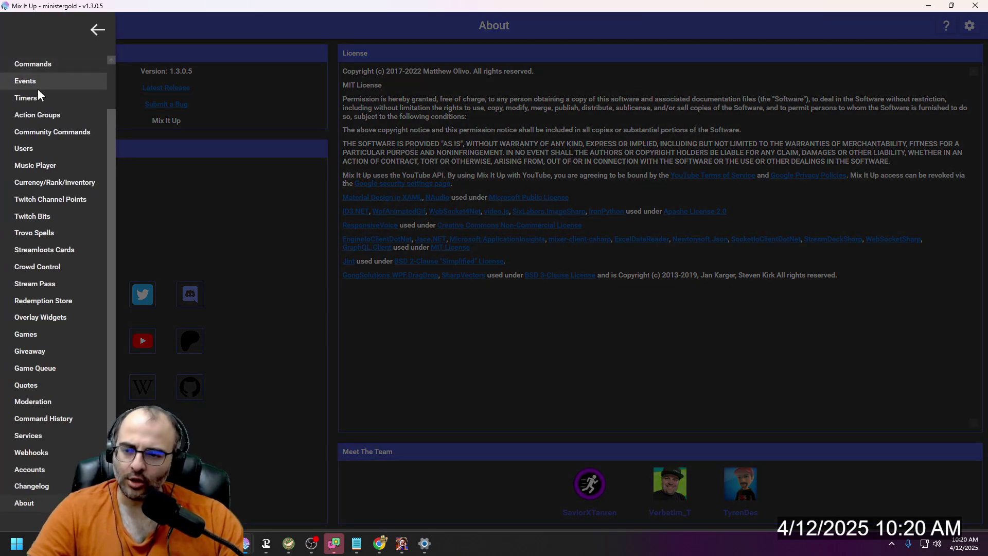
{"action": "left_click", "coordinate": [60, 315]}
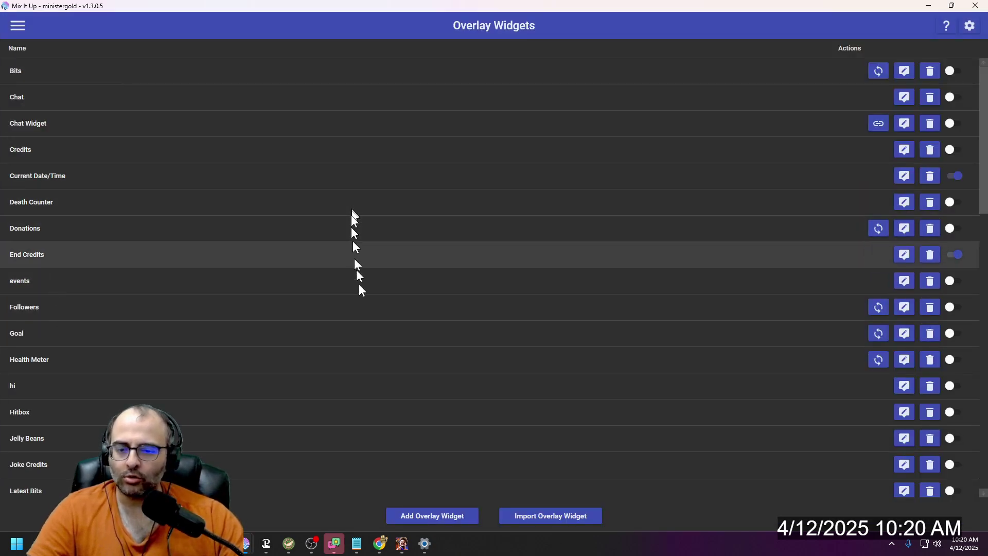
{"action": "left_click", "coordinate": [428, 514]}
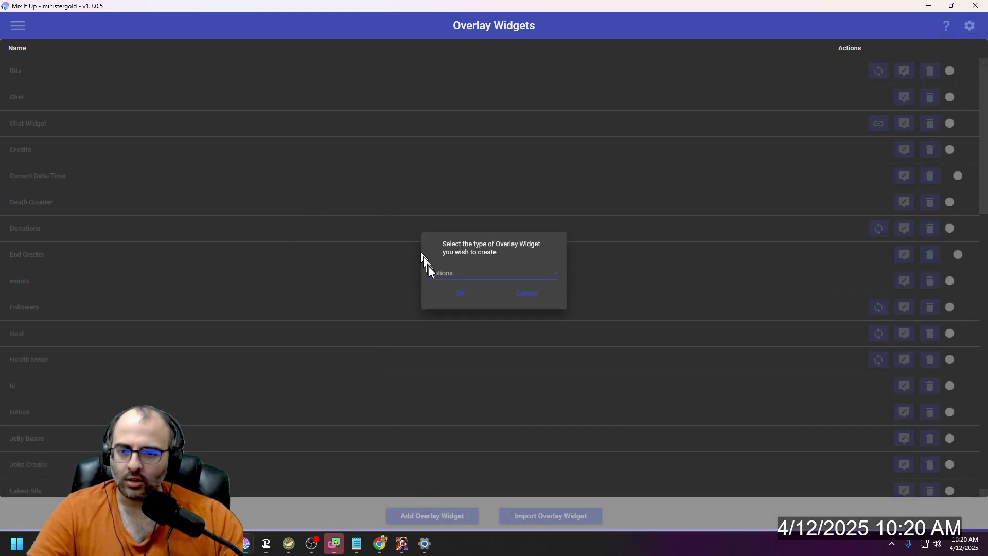
{"action": "left_click", "coordinate": [449, 274]}
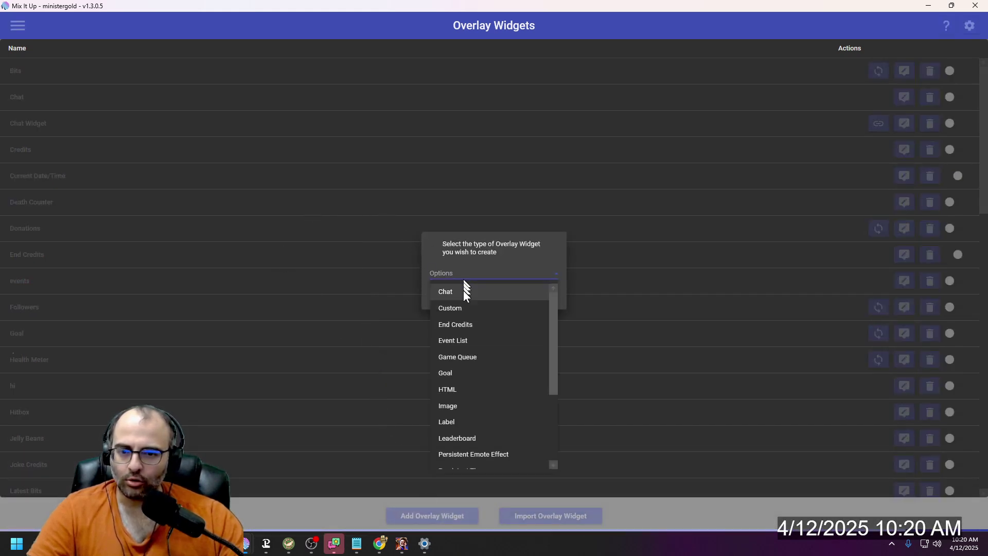
{"action": "left_click", "coordinate": [463, 292]}
{"action": "left_click", "coordinate": [467, 299]}
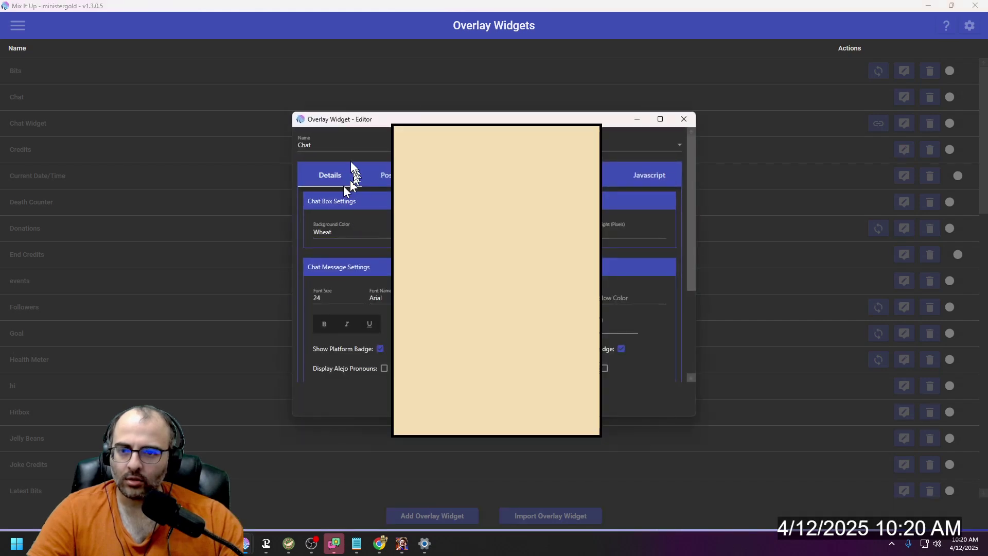
Step: Name the new widget "TEst Chat" and send the message "test" in the stream chat
{"action": "double_click", "coordinate": [342, 144]}
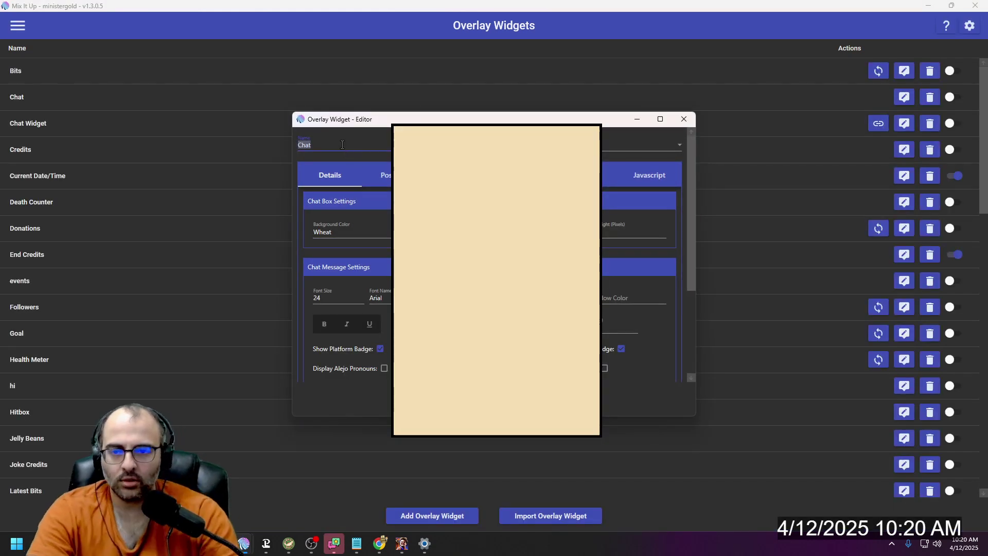
{"action": "type", "text": "TEst Chat"}
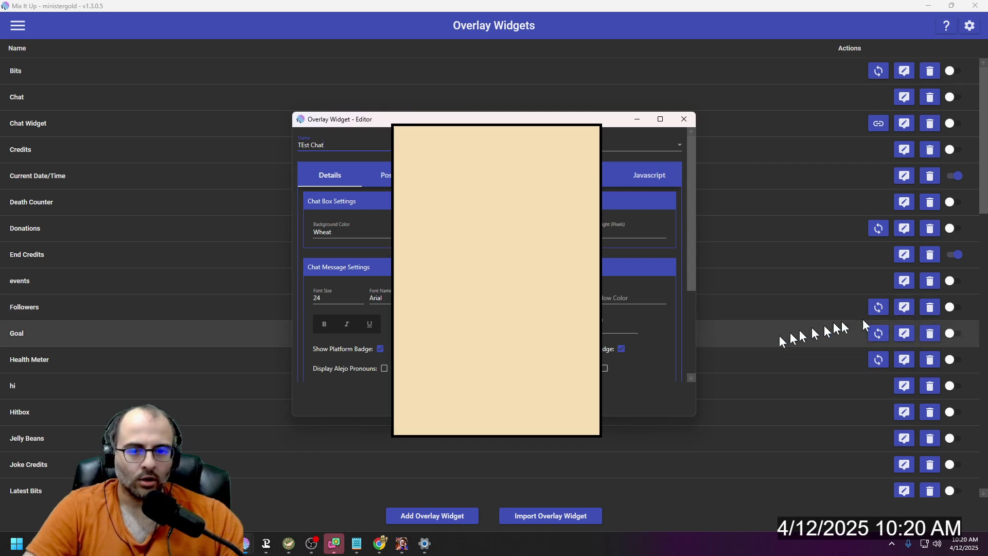
{"action": "key", "text": "alt+Tab"}
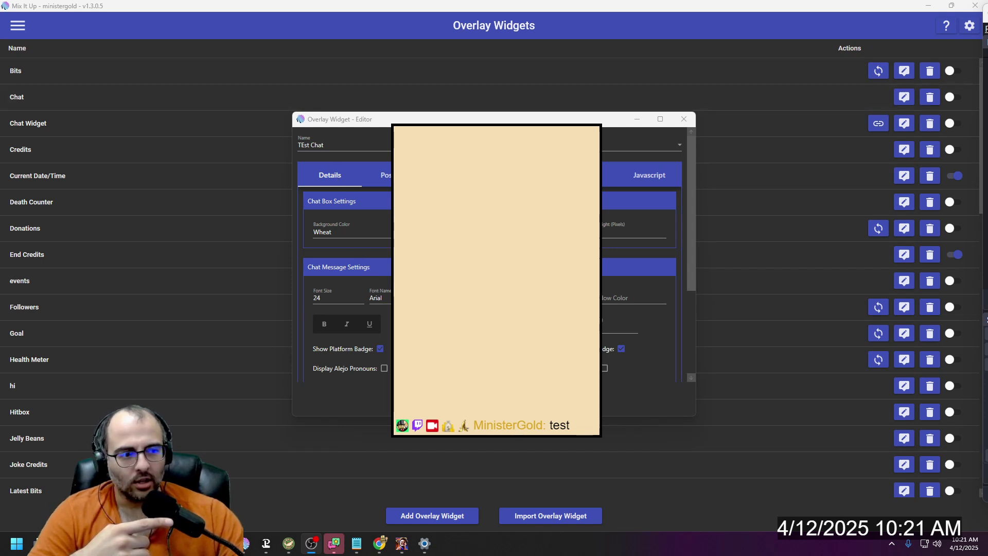
Step: Set the widget's simple screen position to middle-right and move the editor window away from the chat box preview
{"action": "left_click", "coordinate": [503, 123]}
{"action": "left_click", "coordinate": [377, 175]}
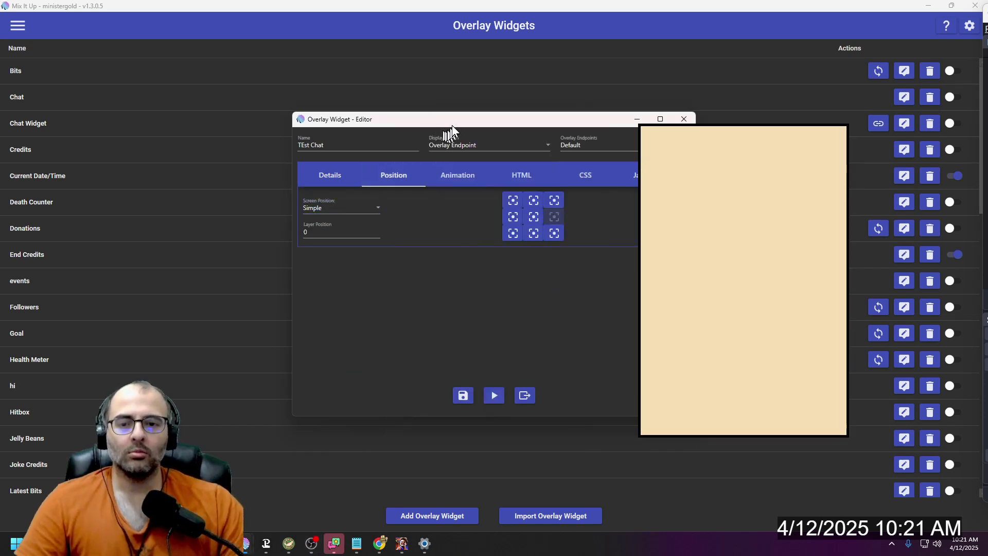
{"action": "left_click_drag", "start_coordinate": [452, 126], "coordinate": [342, 109]}
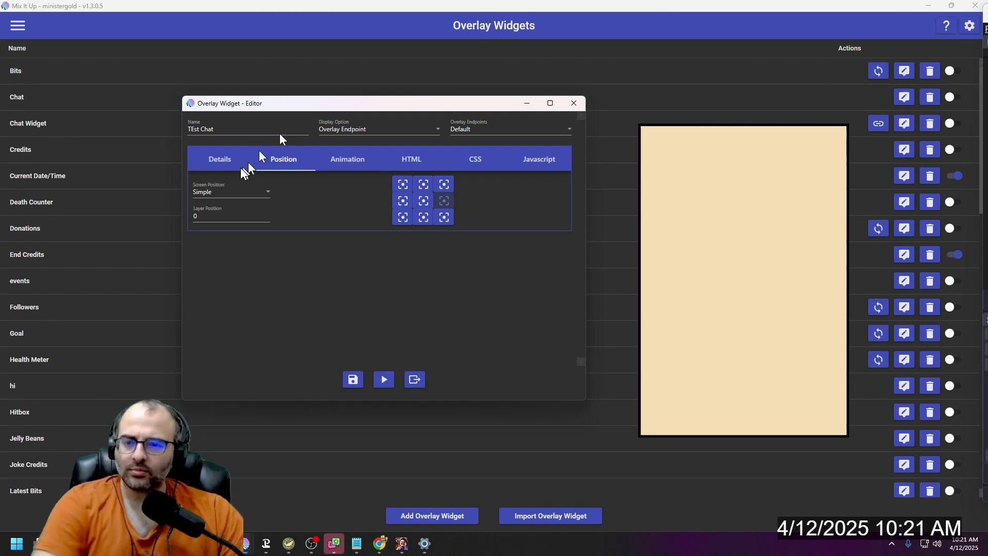
Step: Enable Add Messages To Top in the widget's chat message settings
{"action": "left_click", "coordinate": [227, 160]}
{"action": "scroll", "coordinate": [221, 155], "scroll_direction": "down", "scroll_amount": 3}
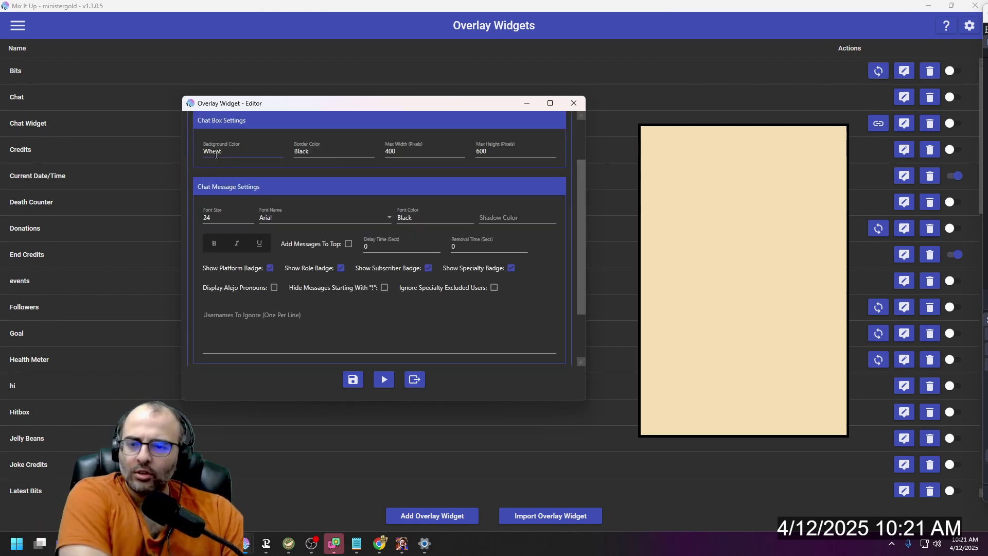
{"action": "left_click", "coordinate": [349, 245]}
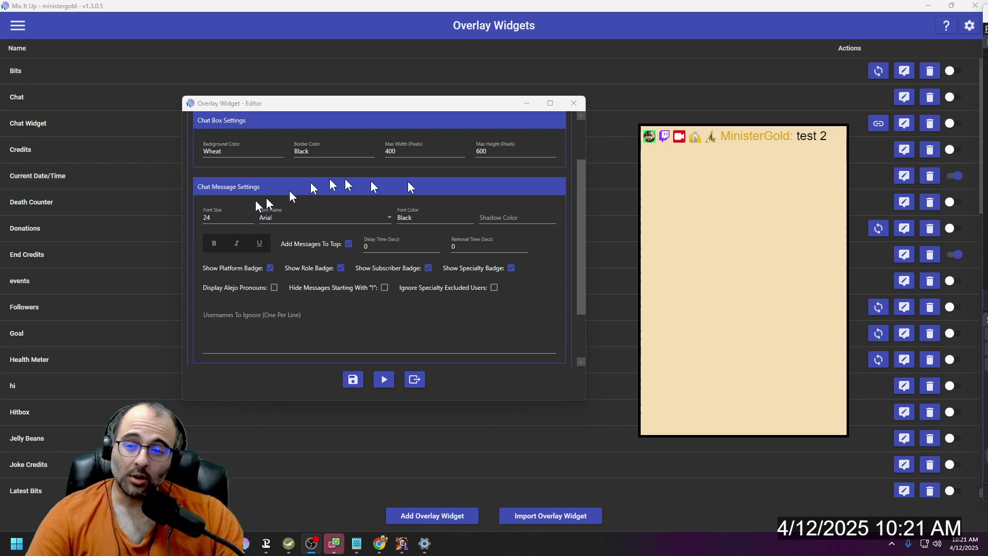
Step: Try a chat message font size of 48, and set the size to 36 instead
{"action": "left_click", "coordinate": [222, 218]}
{"action": "double_click", "coordinate": [222, 219]}
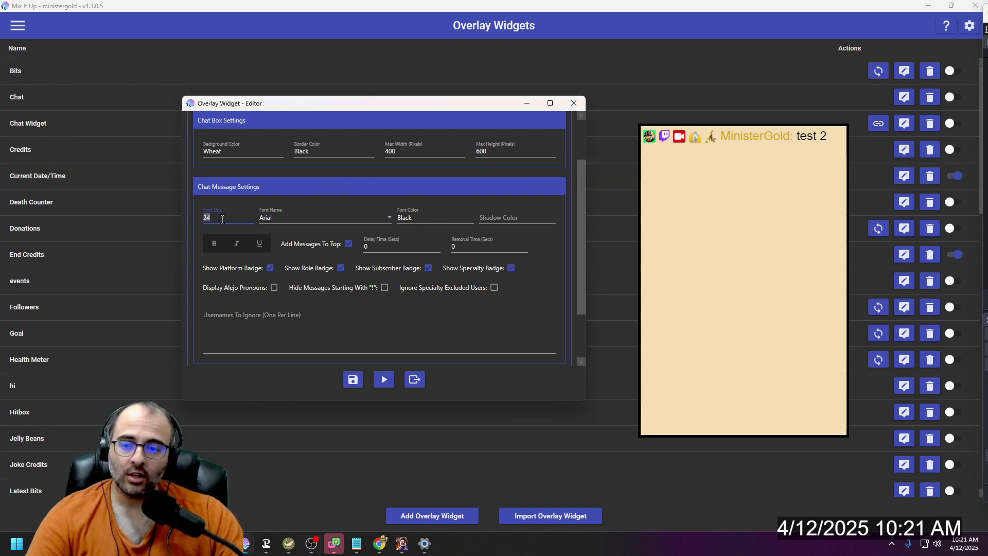
{"action": "type", "text": "48"}
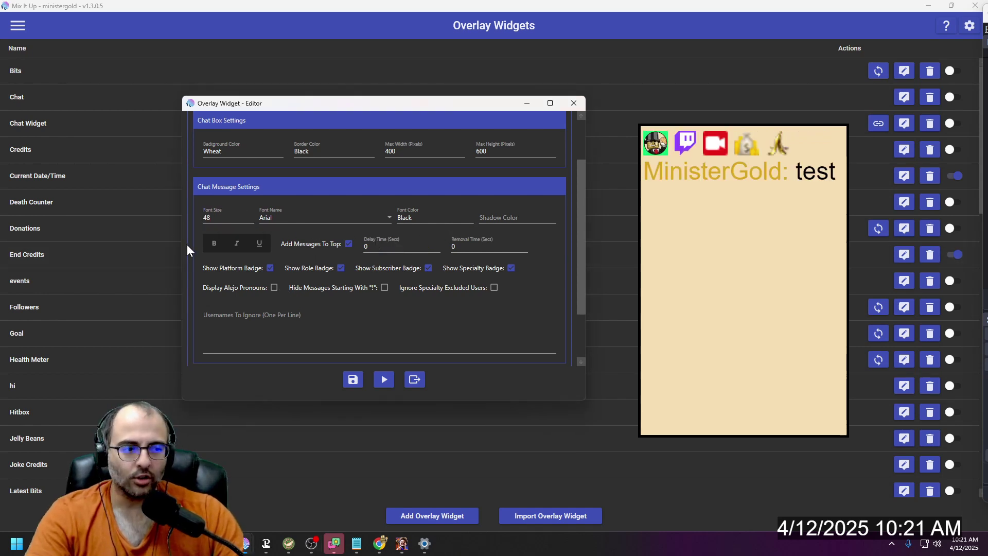
{"action": "double_click", "coordinate": [220, 219]}
{"action": "type", "text": "36"}
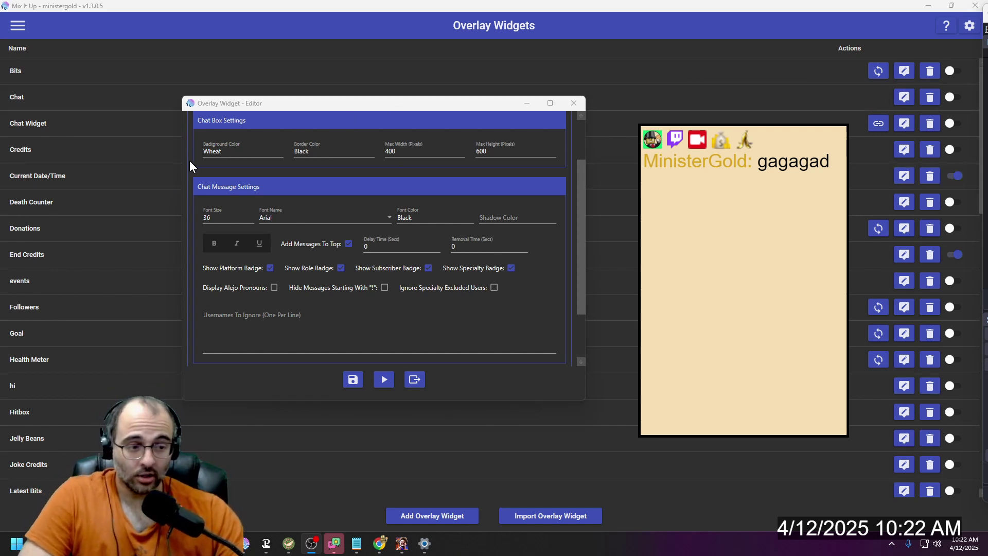
Step: Switch to Google's color picker in Chrome, pick a purple shade, copy its hex code #9c098f, and return to the widget editor
{"action": "key", "text": "super+Tab"}
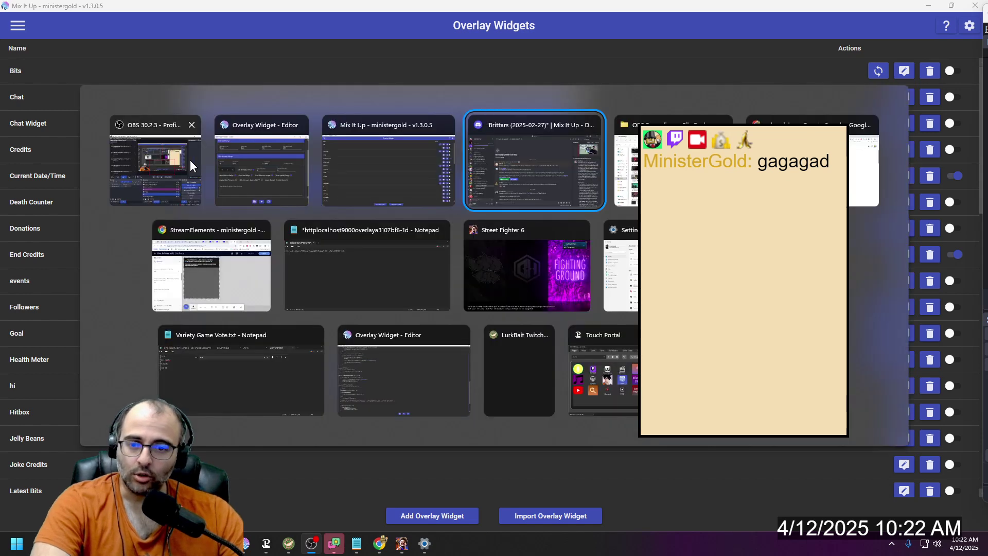
{"action": "left_click", "coordinate": [205, 156]}
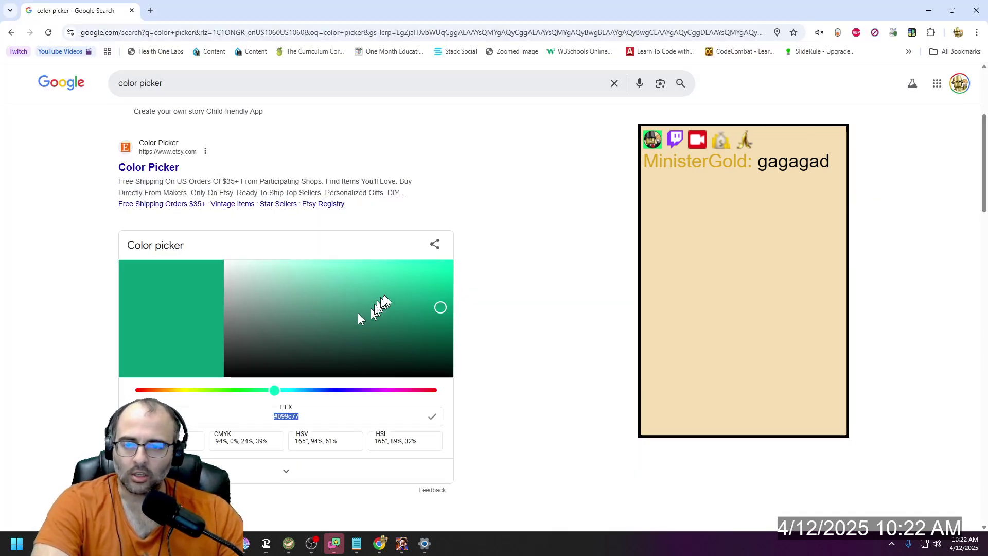
{"action": "left_click", "coordinate": [153, 390]}
{"action": "left_click_drag", "start_coordinate": [253, 391], "coordinate": [391, 390]}
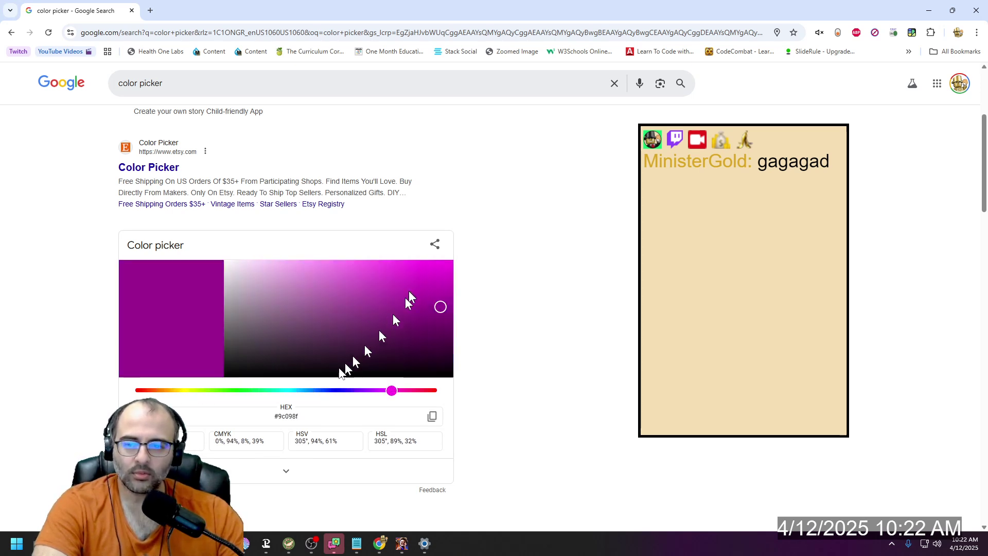
{"action": "left_click", "coordinate": [432, 418]}
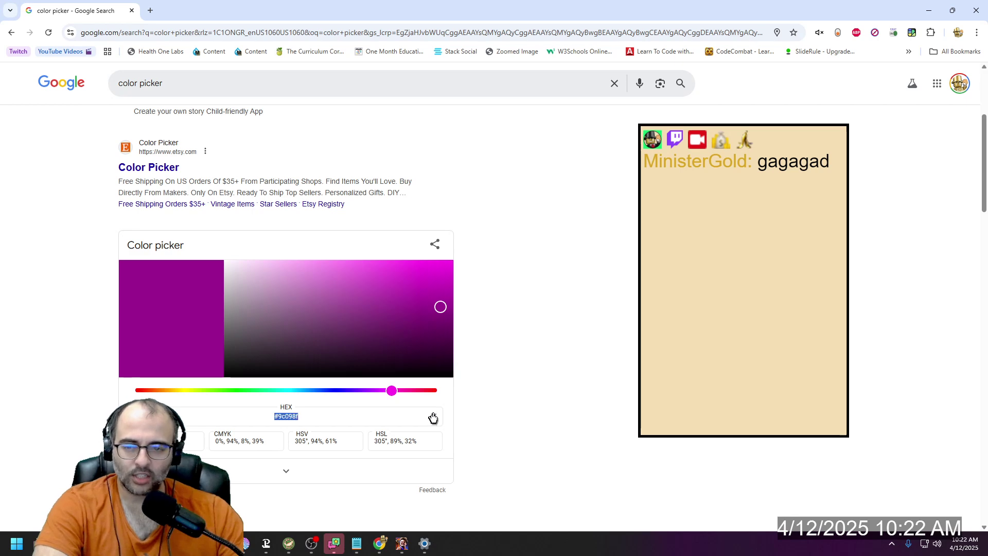
{"action": "key", "text": "alt+Tab"}
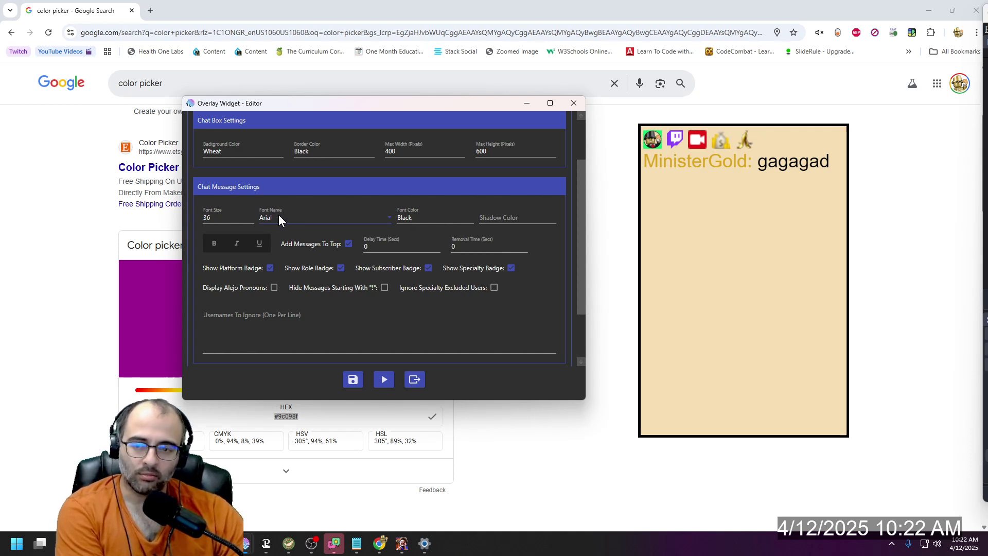
Step: Search Google for "download free fonts" in a new browser tab
{"action": "left_click", "coordinate": [150, 10]}
{"action": "type", "text": "download free fonts"}
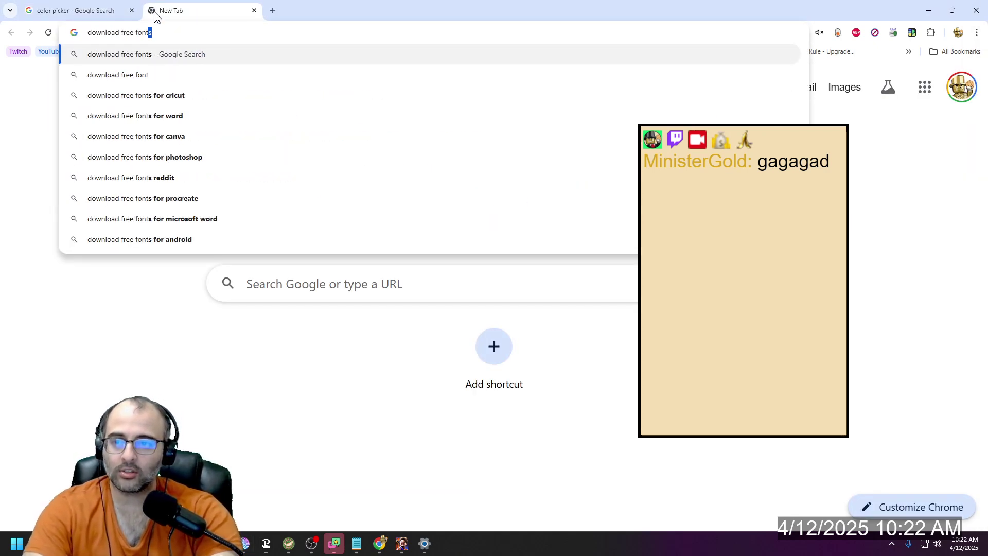
{"action": "key", "text": "Return"}
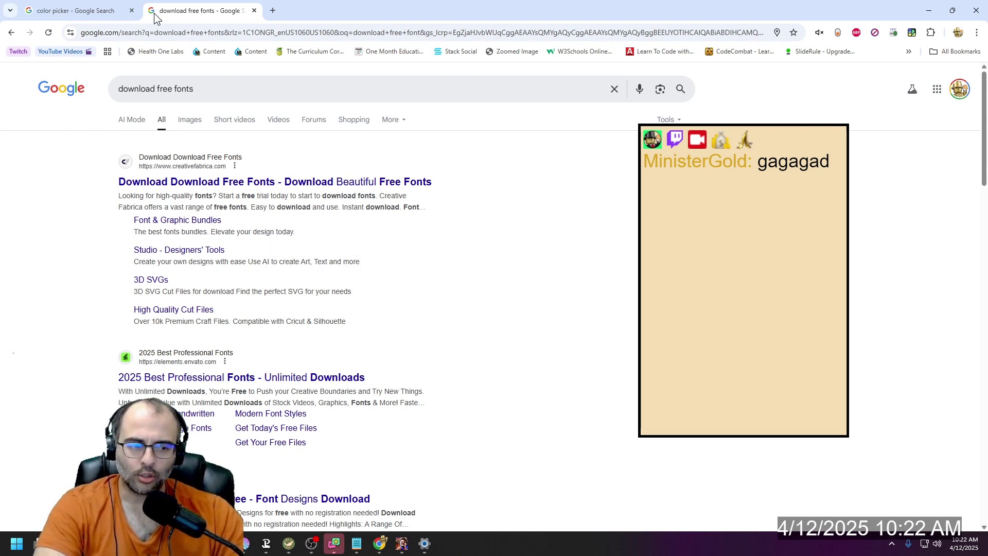
Step: Switch back to the Overlay Widget editor and add the bot account's username to Usernames To Ignore
{"action": "key", "text": "alt+Tab"}
{"action": "key", "text": "alt+Tab"}
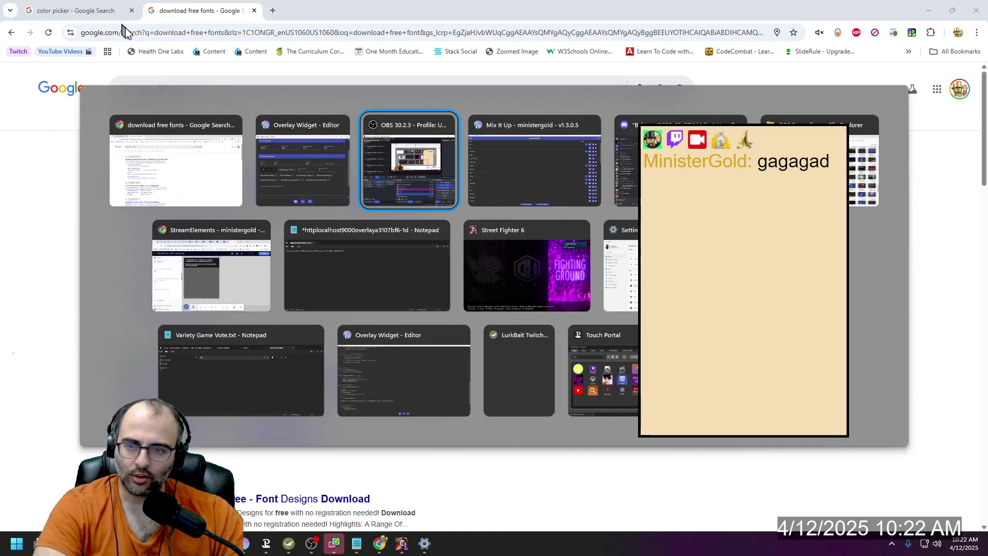
{"action": "key", "text": "alt+shift+Tab"}
{"action": "key", "text": "alt+Tab"}
{"action": "key", "text": "alt+Tab"}
{"action": "key", "text": "alt+Tab"}
{"action": "key", "text": "alt+Tab"}
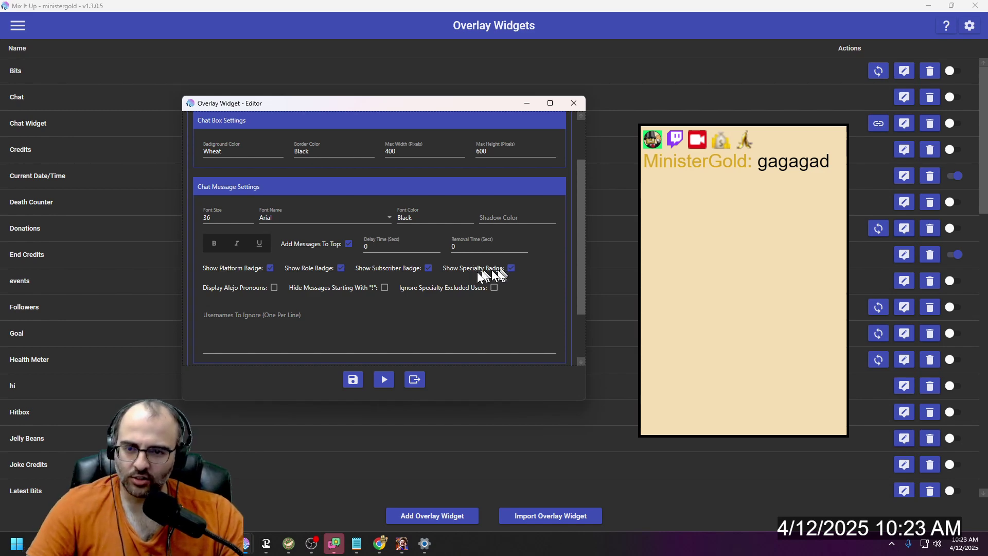
{"action": "left_click", "coordinate": [304, 329]}
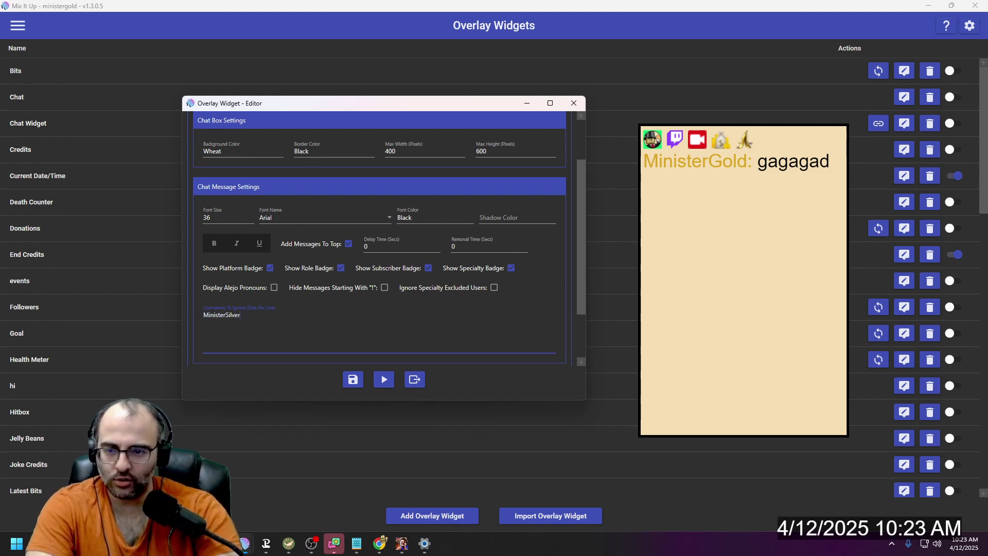
Step: Send "!fact" in the stream chat and compare the pop-out chat window with the widget preview
{"action": "key", "text": "Return"}
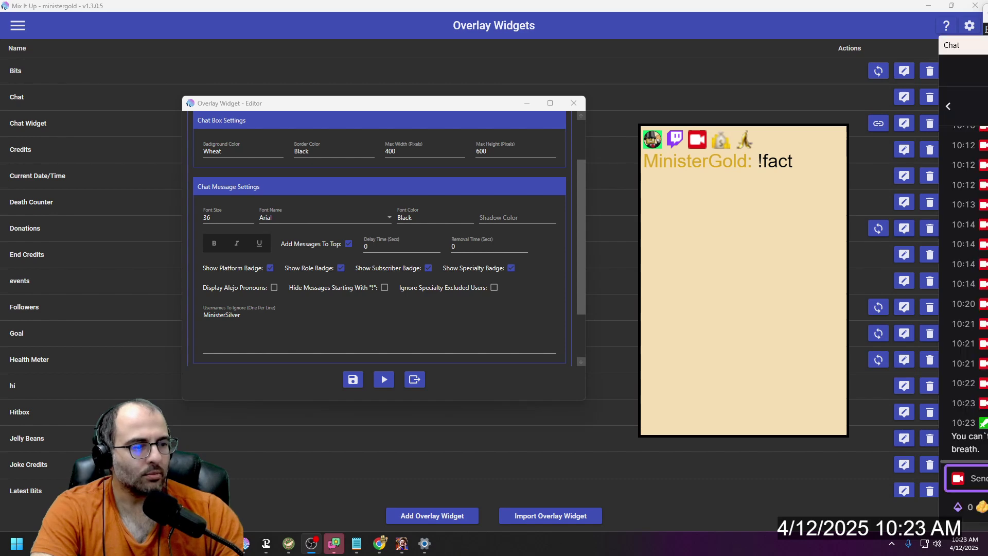
{"action": "left_click", "coordinate": [972, 42]}
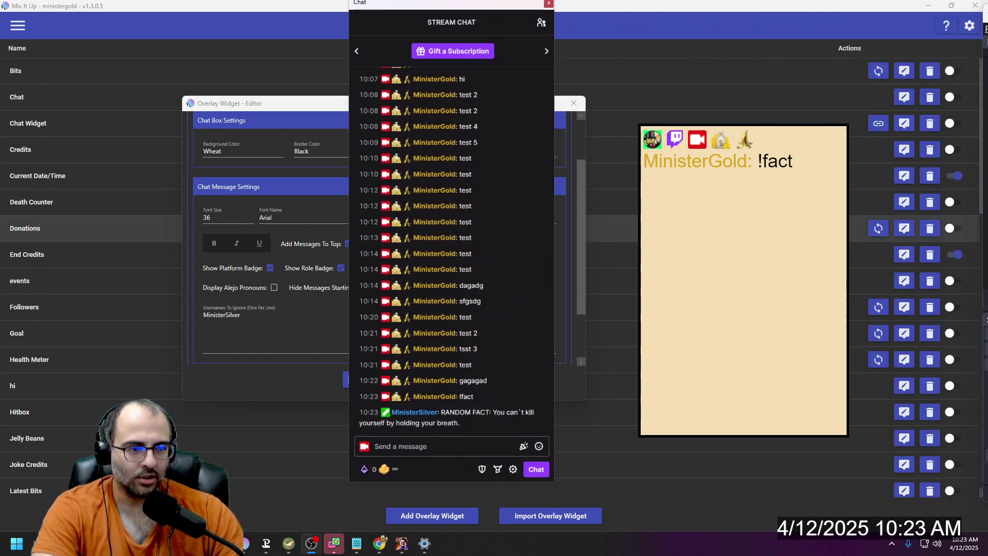
{"action": "left_click_drag", "start_coordinate": [493, 8], "coordinate": [820, 56]}
{"action": "left_click", "coordinate": [875, 50]}
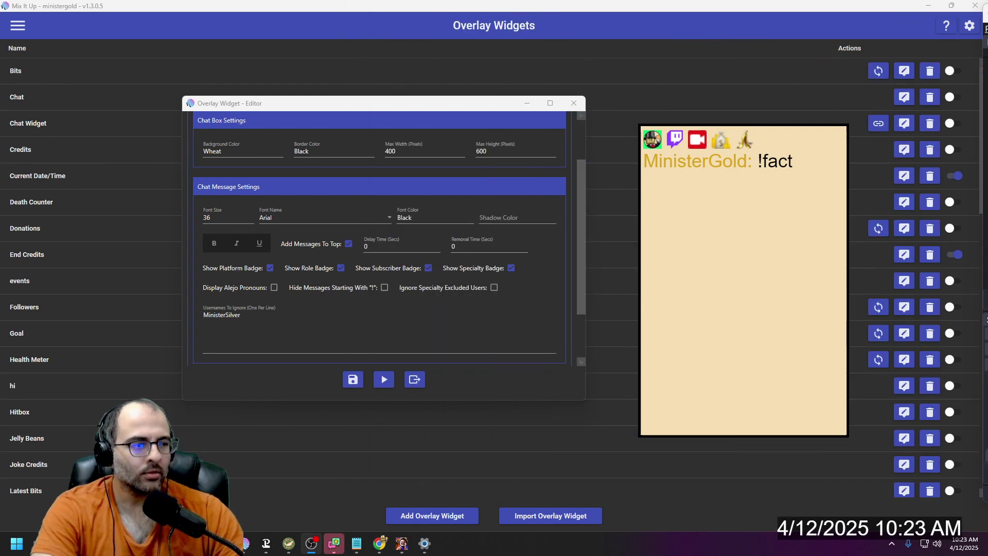
Step: Try the widget at the middle-left, top-center and bottom-right screen positions, and set it back to middle-right
{"action": "scroll", "coordinate": [291, 325], "scroll_direction": "up", "scroll_amount": 5}
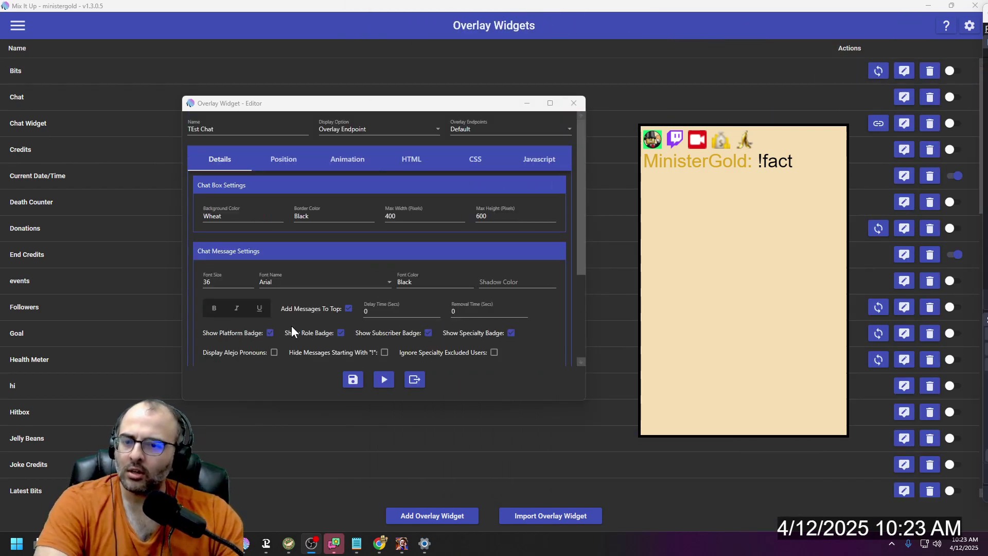
{"action": "left_click", "coordinate": [281, 163]}
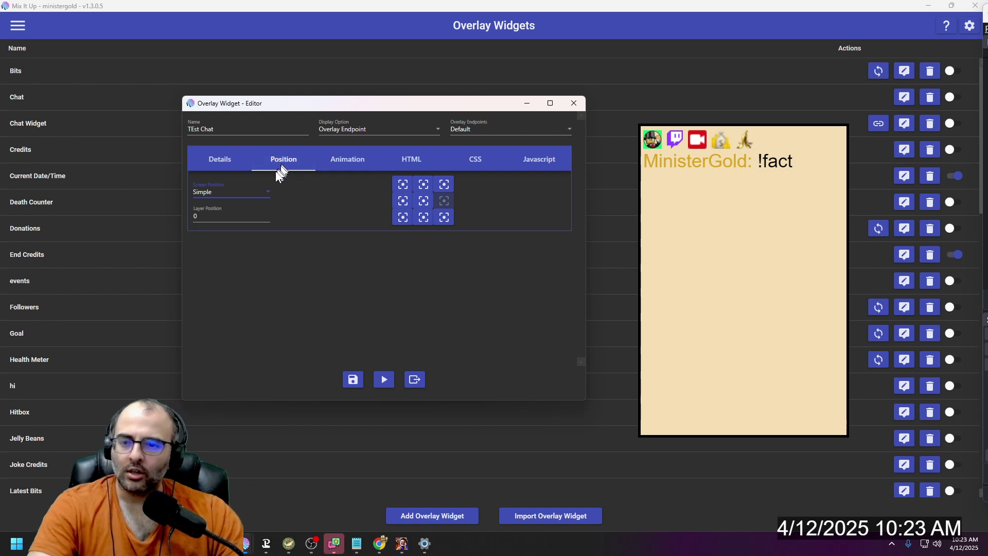
{"action": "left_click", "coordinate": [403, 201]}
{"action": "left_click", "coordinate": [422, 185]}
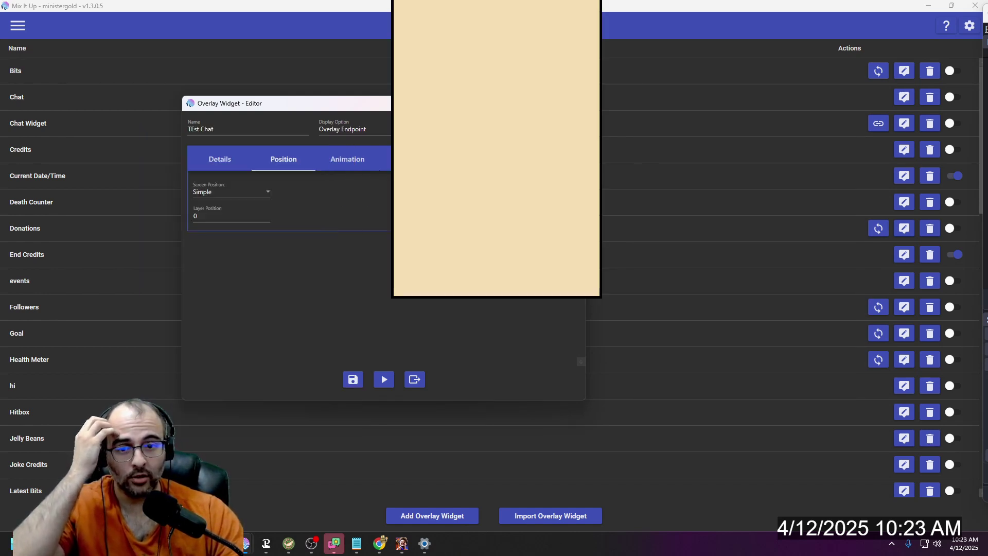
{"action": "left_click", "coordinate": [445, 217]}
{"action": "left_click", "coordinate": [446, 202]}
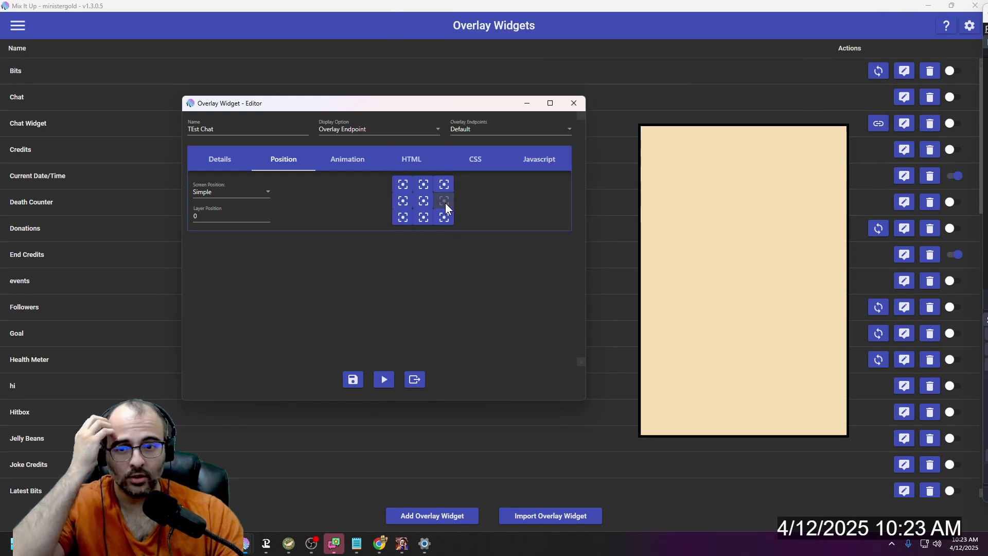
Step: Set the chat box's maximum height to 300 pixels and its maximum width to 600 pixels
{"action": "left_click", "coordinate": [213, 158]}
{"action": "scroll", "coordinate": [417, 206], "scroll_direction": "up", "scroll_amount": 3}
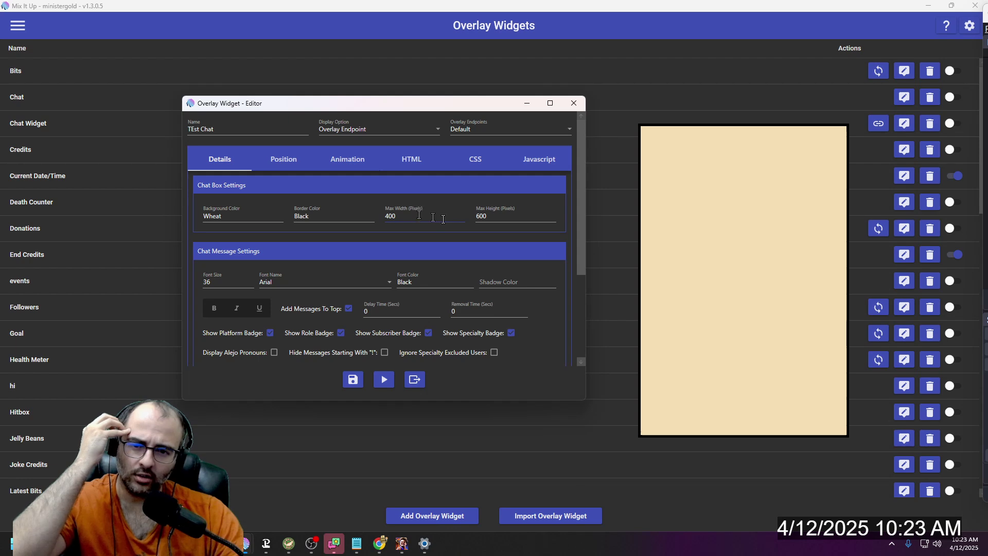
{"action": "double_click", "coordinate": [489, 217]}
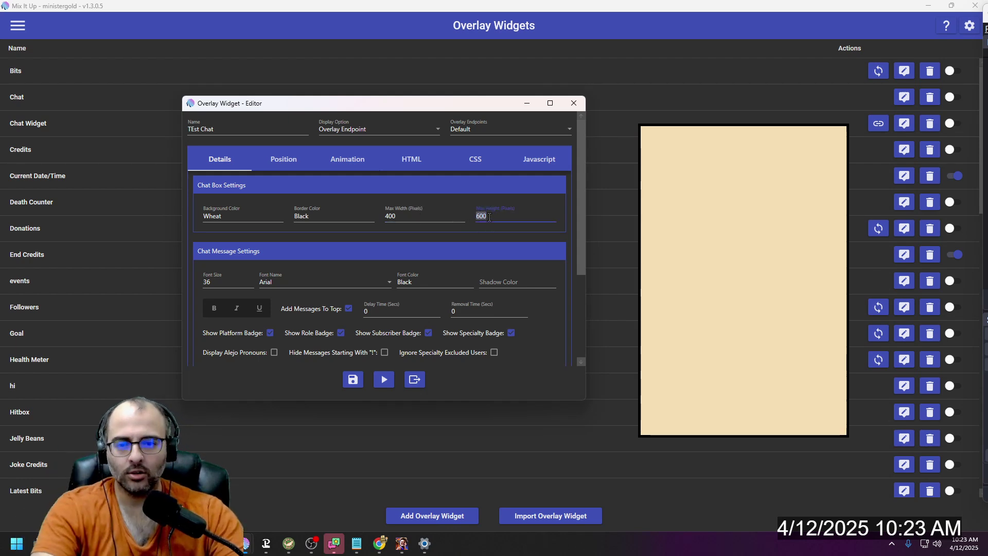
{"action": "type", "text": "3"}
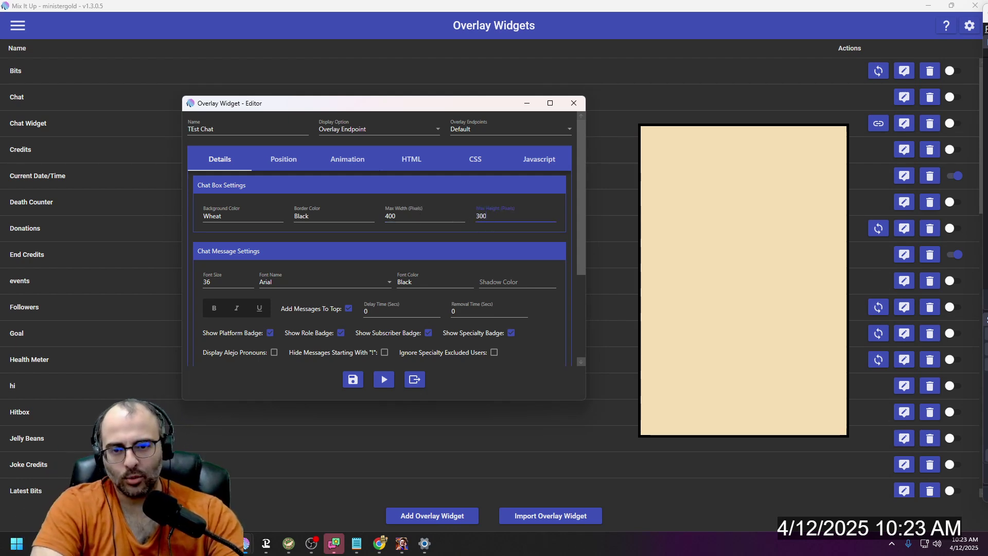
{"action": "left_click", "coordinate": [495, 230]}
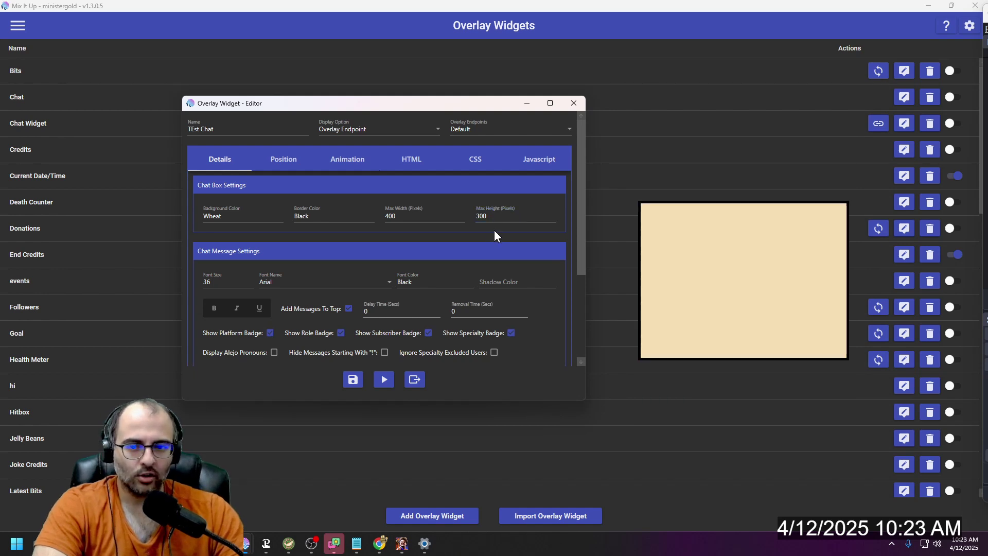
{"action": "left_click", "coordinate": [399, 217]}
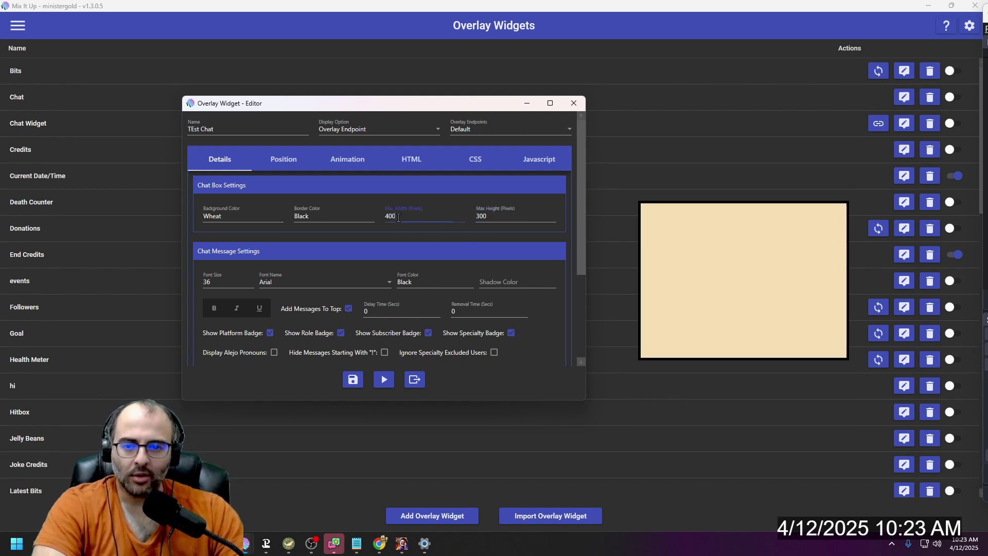
{"action": "type", "text": "600"}
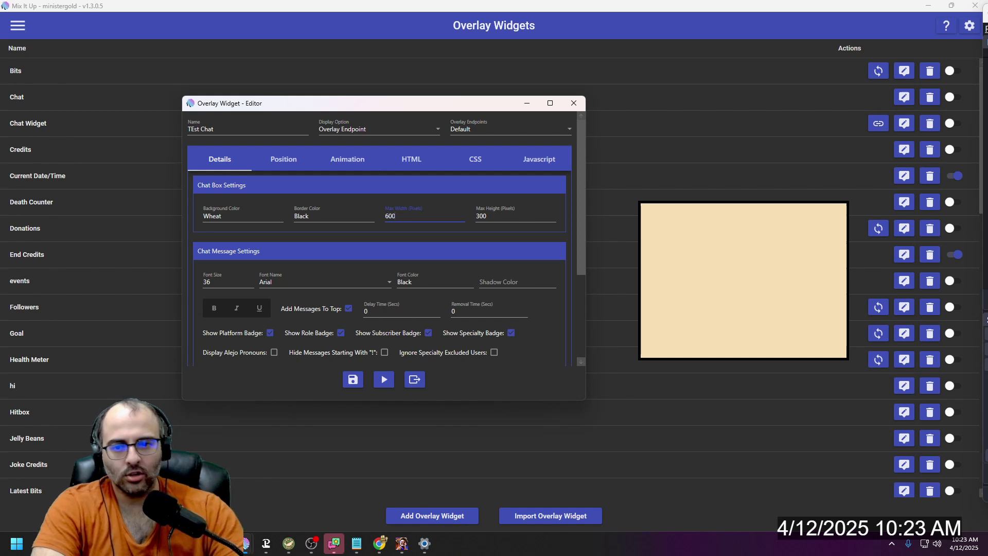
{"action": "left_click", "coordinate": [427, 237]}
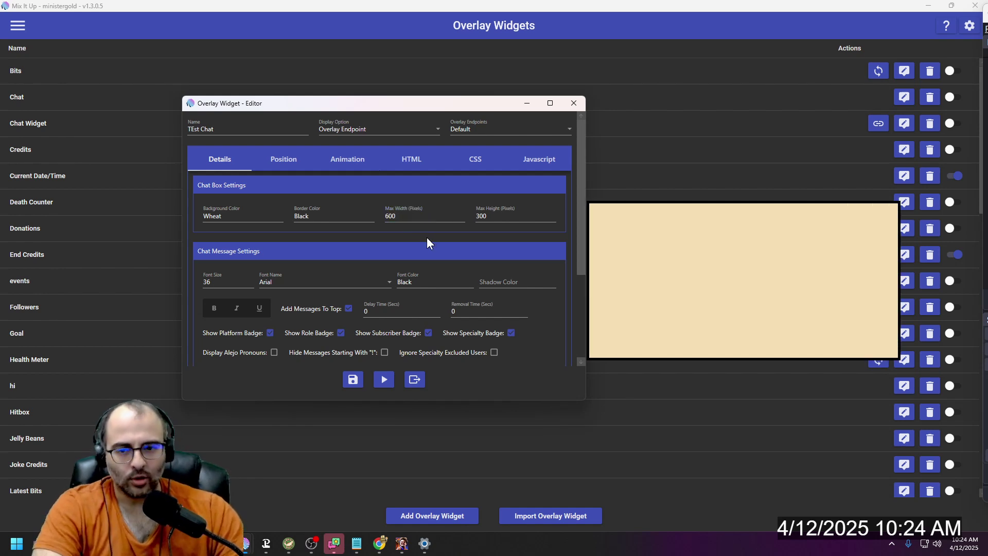
Step: Try the resized widget at the top-left, middle-left, bottom-left, bottom-center, bottom-right and top-right simple screen positions
{"action": "left_click", "coordinate": [279, 164]}
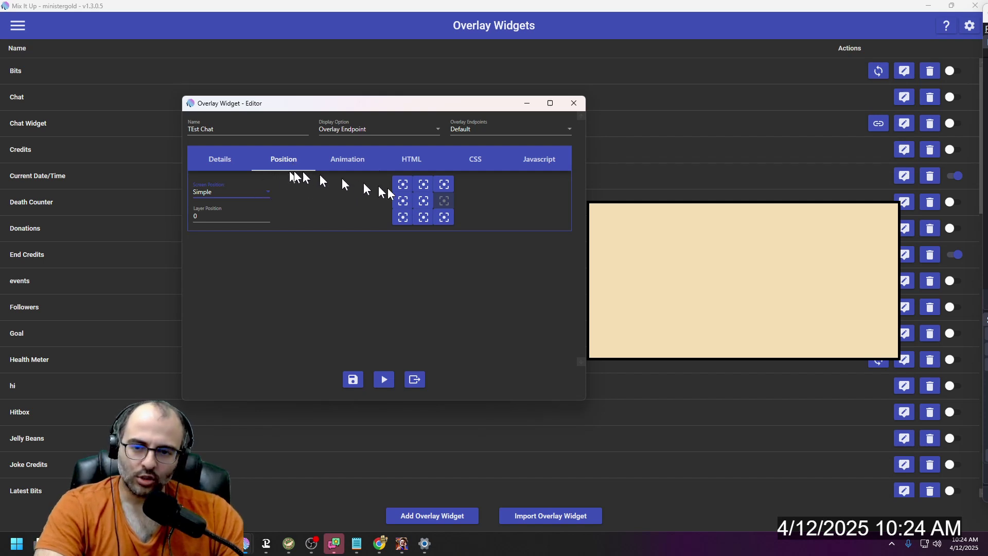
{"action": "left_click", "coordinate": [403, 186]}
{"action": "left_click", "coordinate": [403, 201]}
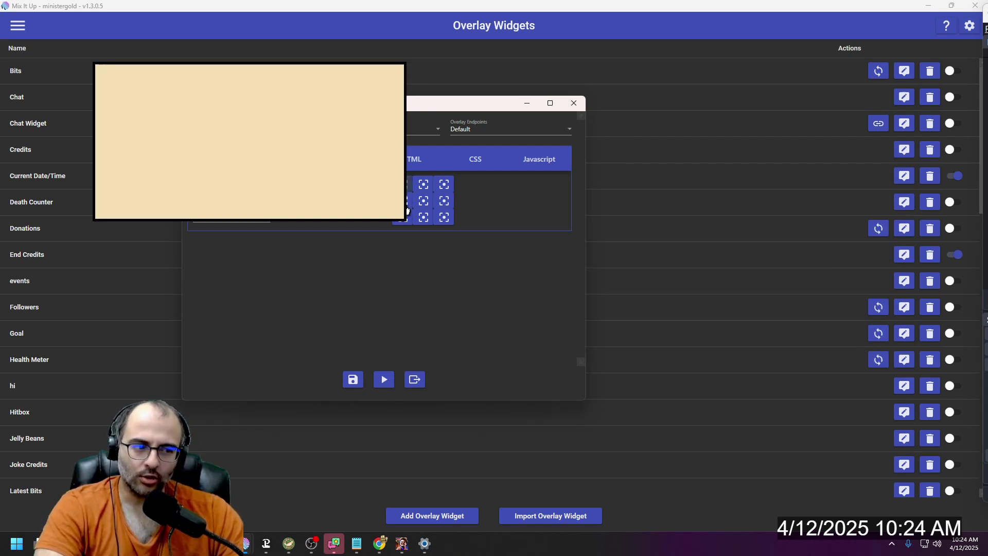
{"action": "left_click", "coordinate": [403, 217]}
{"action": "left_click", "coordinate": [424, 217]}
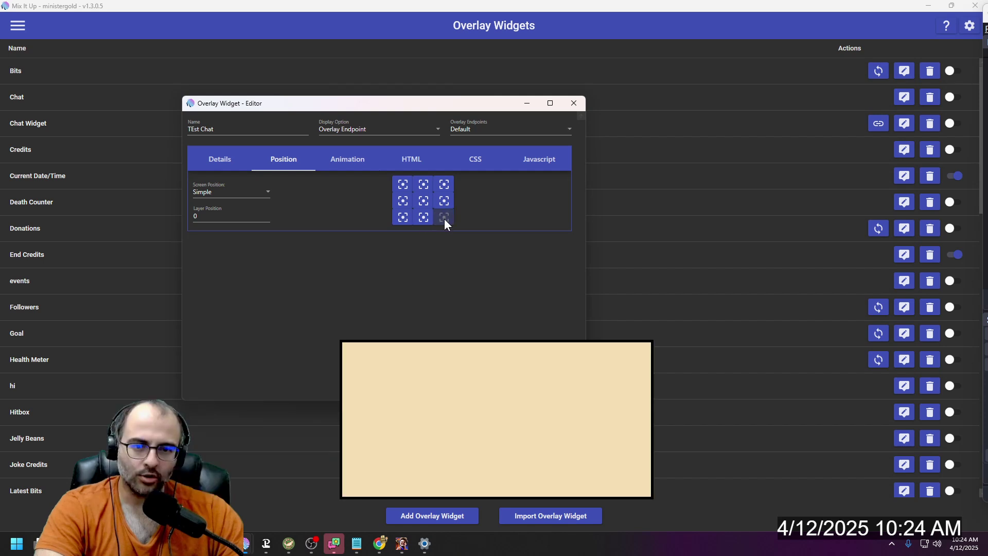
{"action": "left_click", "coordinate": [444, 217]}
{"action": "left_click", "coordinate": [444, 185]}
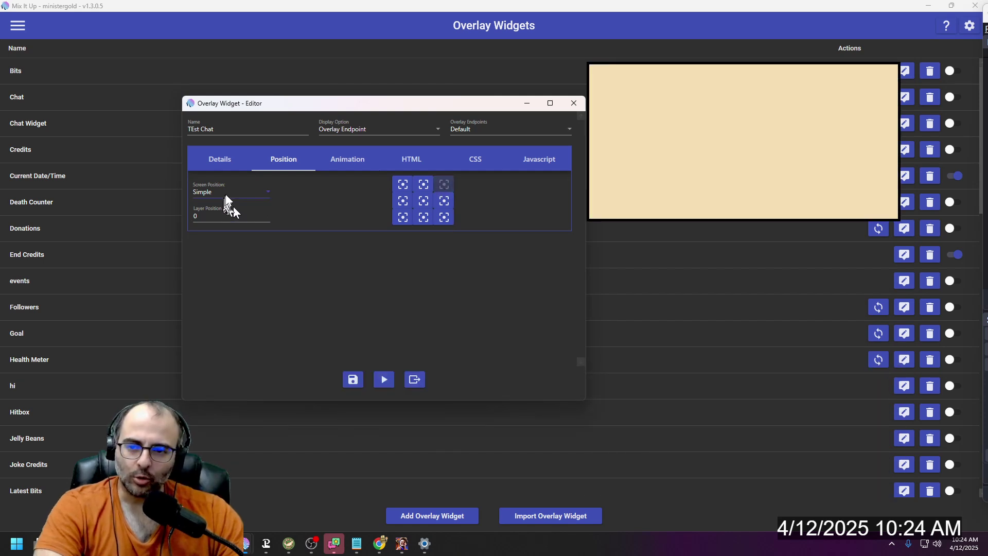
Step: Switch the widget's screen position to Percentage and set it to 93% from the left and 52% from the top
{"action": "left_click", "coordinate": [227, 191]}
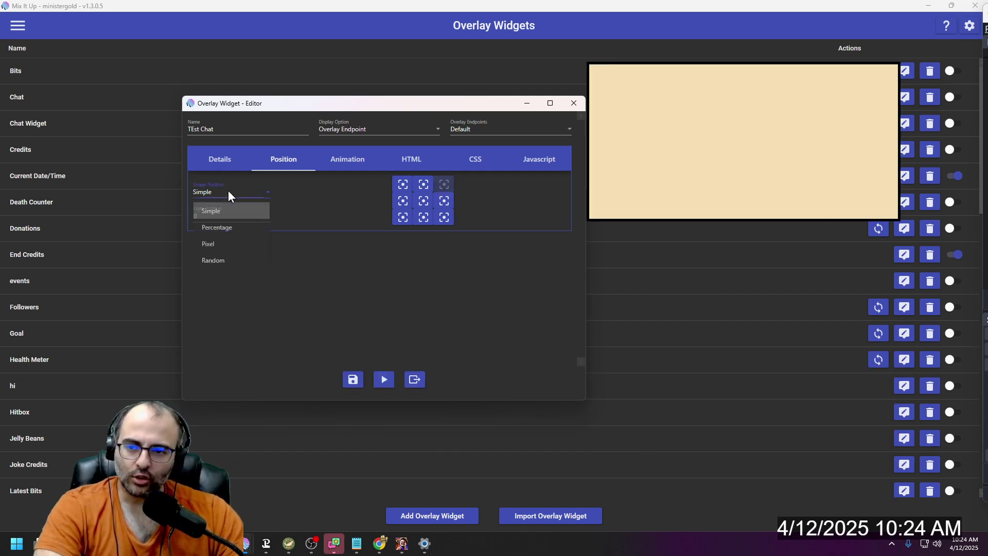
{"action": "left_click", "coordinate": [222, 230]}
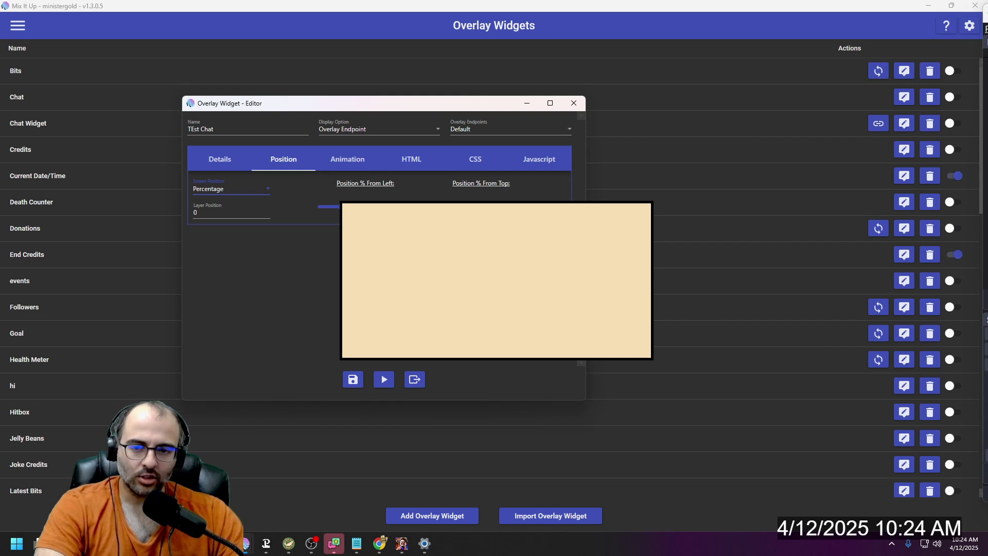
{"action": "left_click_drag", "start_coordinate": [343, 206], "coordinate": [362, 208]}
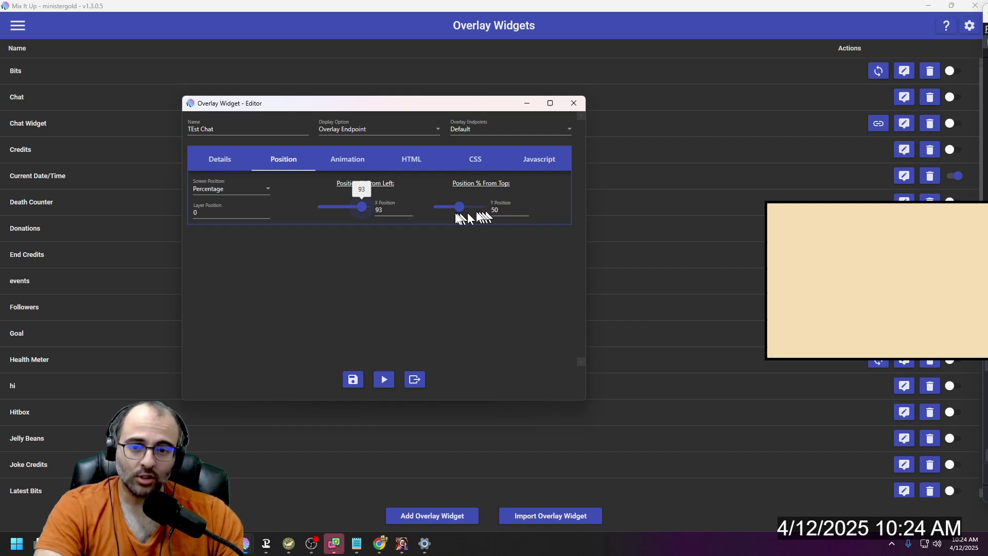
{"action": "mouse_move", "coordinate": [460, 207]}
{"action": "left_mouse_down"}
{"action": "mouse_move", "coordinate": [479, 211]}
{"action": "mouse_move", "coordinate": [442, 209]}
{"action": "mouse_move", "coordinate": [458, 210]}
{"action": "left_mouse_up"}
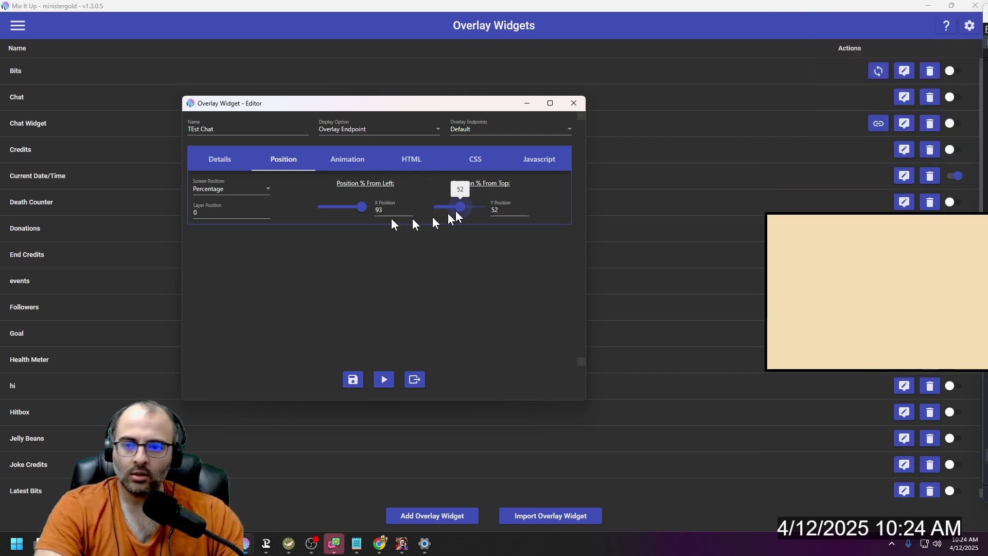
Step: Switch the screen position to Pixel, set X to 1500 and Y to 800, and try to replace the Y value
{"action": "left_click", "coordinate": [223, 189]}
{"action": "left_click", "coordinate": [214, 240]}
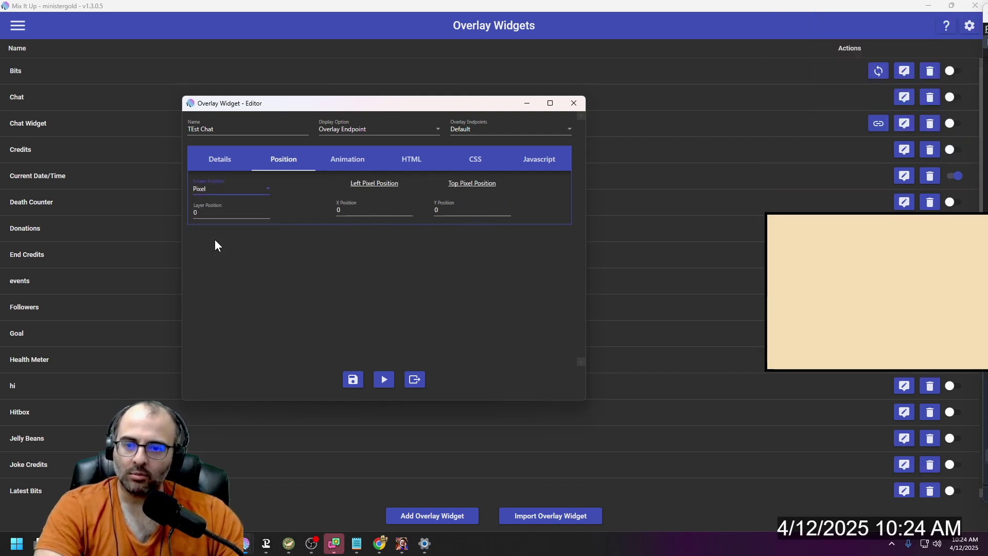
{"action": "double_click", "coordinate": [343, 208]}
{"action": "type", "text": "1"}
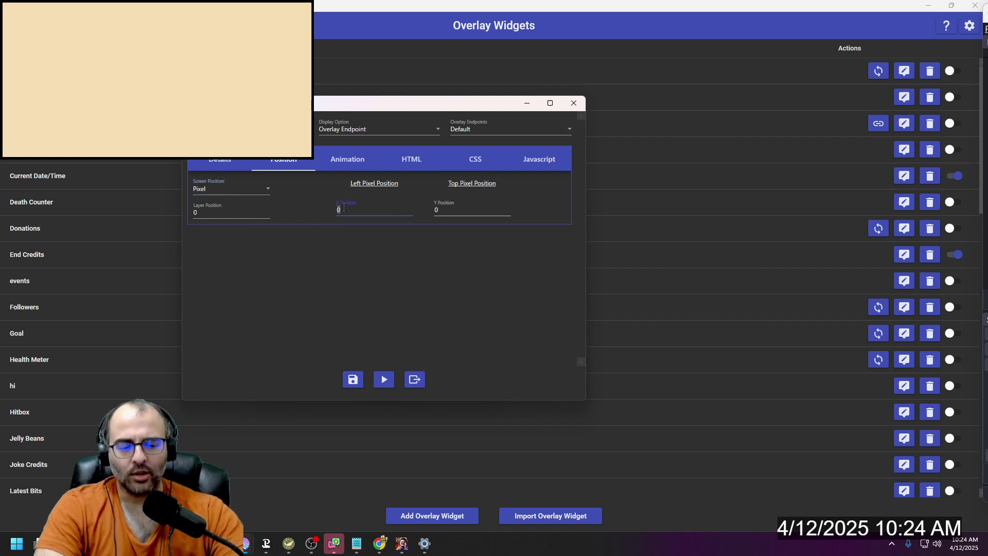
{"action": "type", "text": "500"}
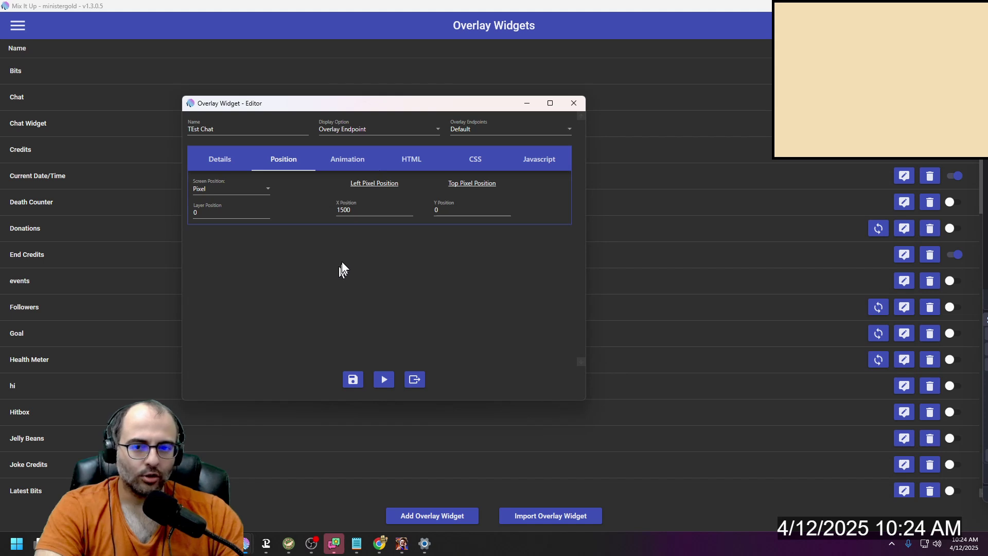
{"action": "left_click", "coordinate": [441, 212]}
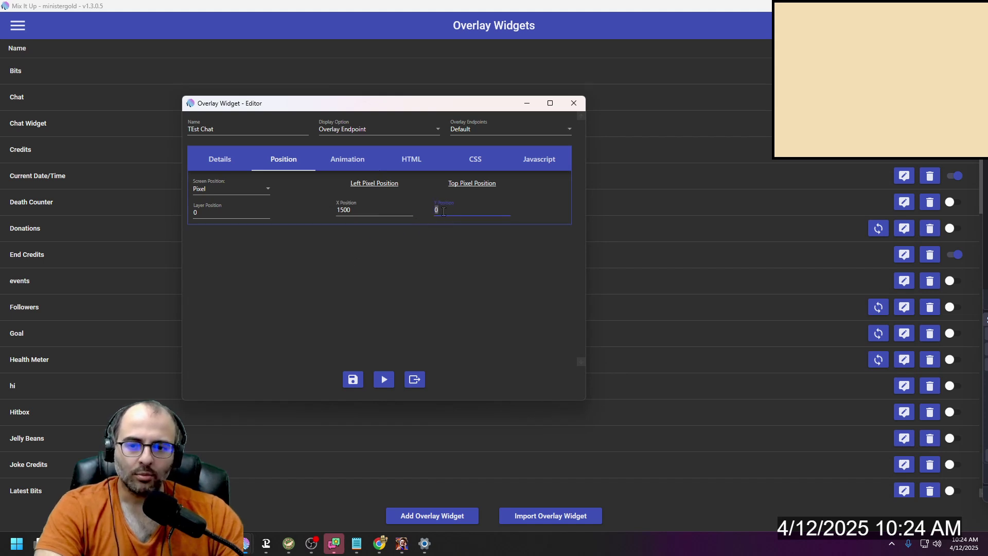
{"action": "type", "text": "800"}
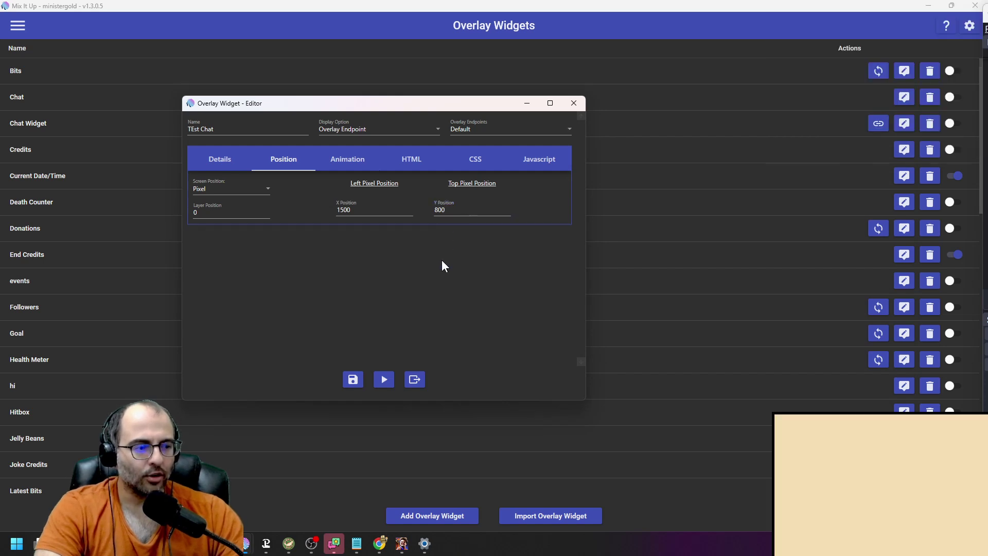
{"action": "double_click", "coordinate": [442, 209]}
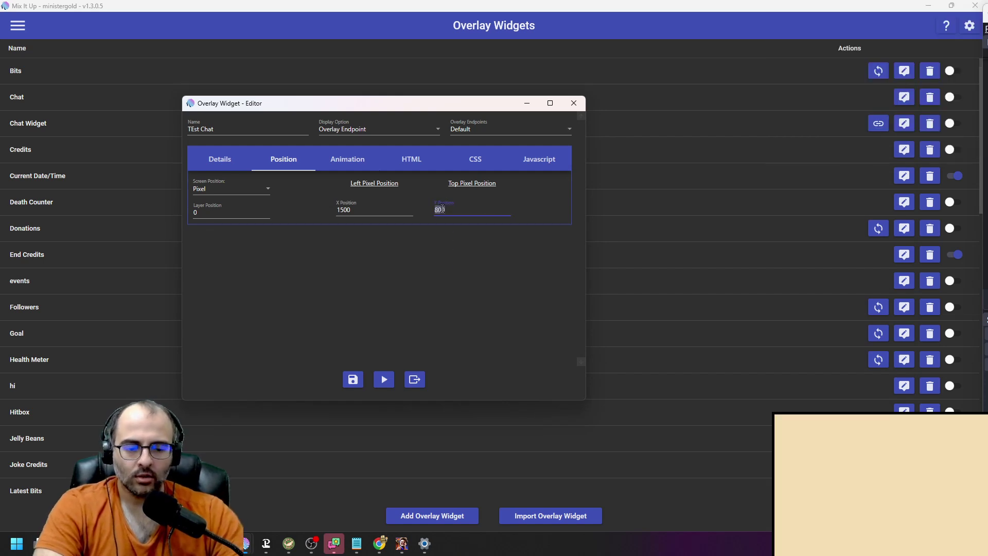
{"action": "type", "text": "0"}
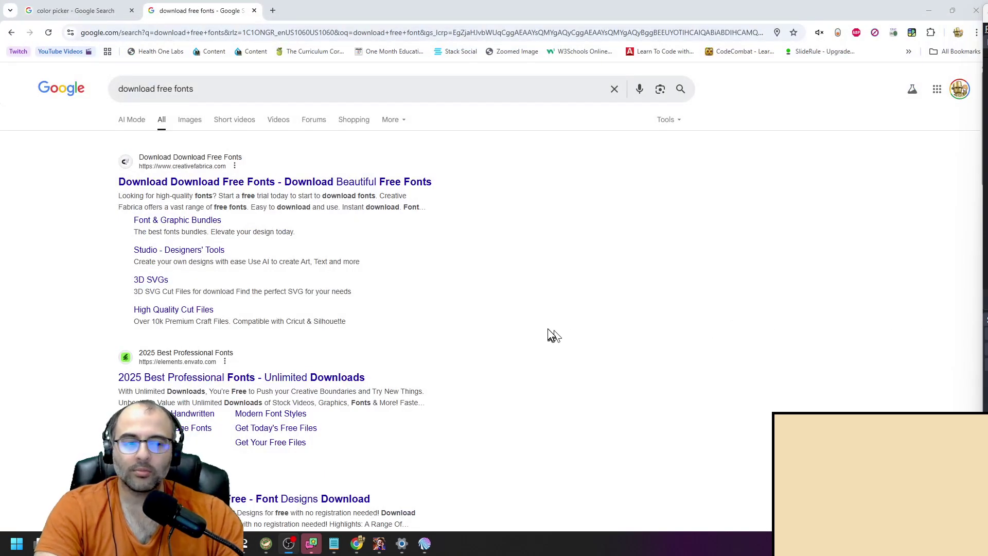
Step: Switch to the Mix It Up Error Reporter and dismiss it without submitting a report
{"action": "left_click", "coordinate": [425, 543]}
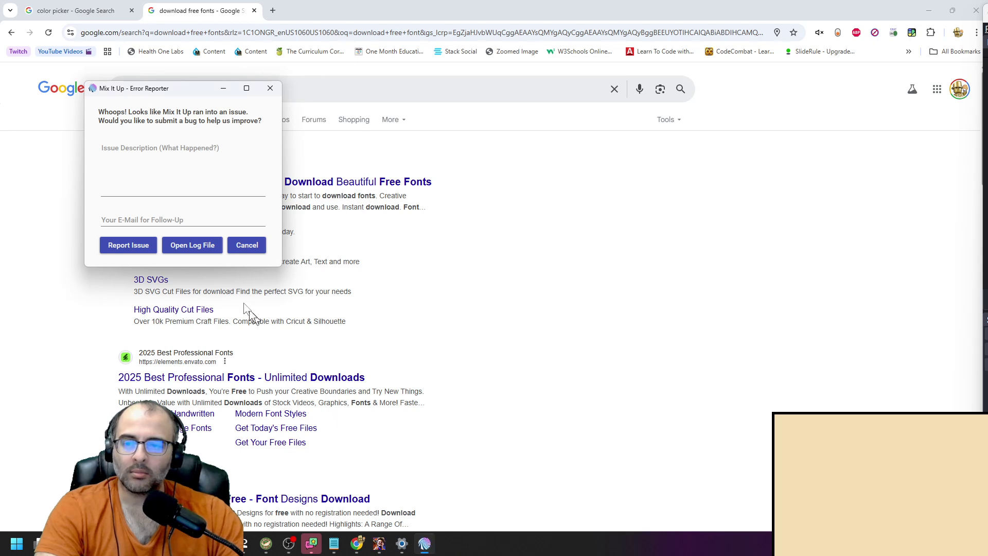
{"action": "left_click", "coordinate": [244, 245]}
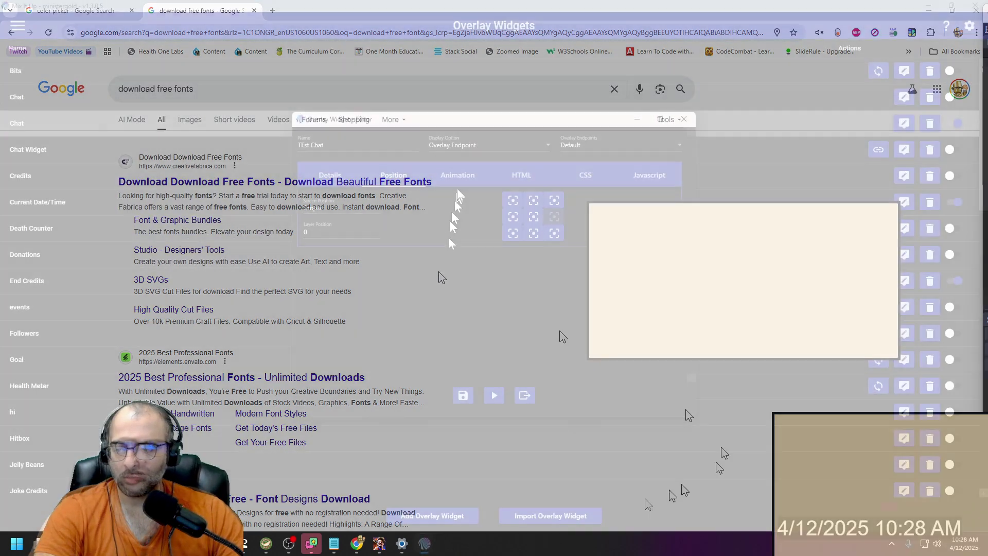
Step: Move the widget editor clear of the overlay preview and set the Message Added animation to Fade In
{"action": "left_click", "coordinate": [459, 173]}
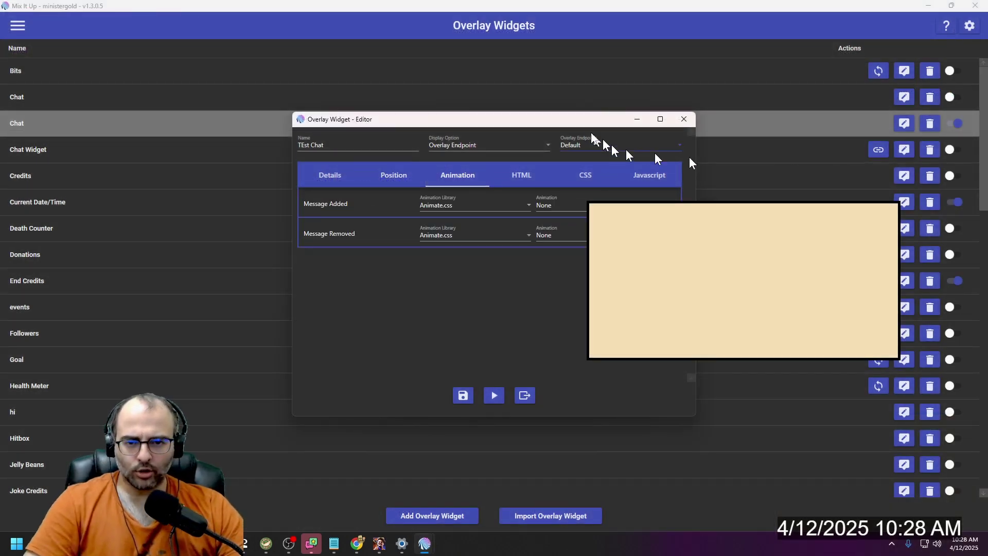
{"action": "left_click_drag", "start_coordinate": [579, 116], "coordinate": [388, 72]}
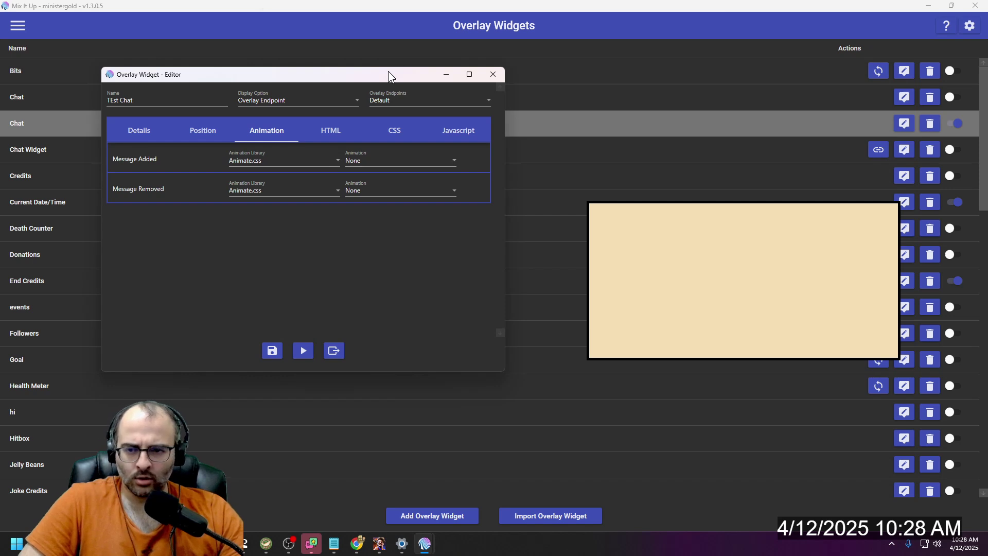
{"action": "left_click", "coordinate": [360, 163]}
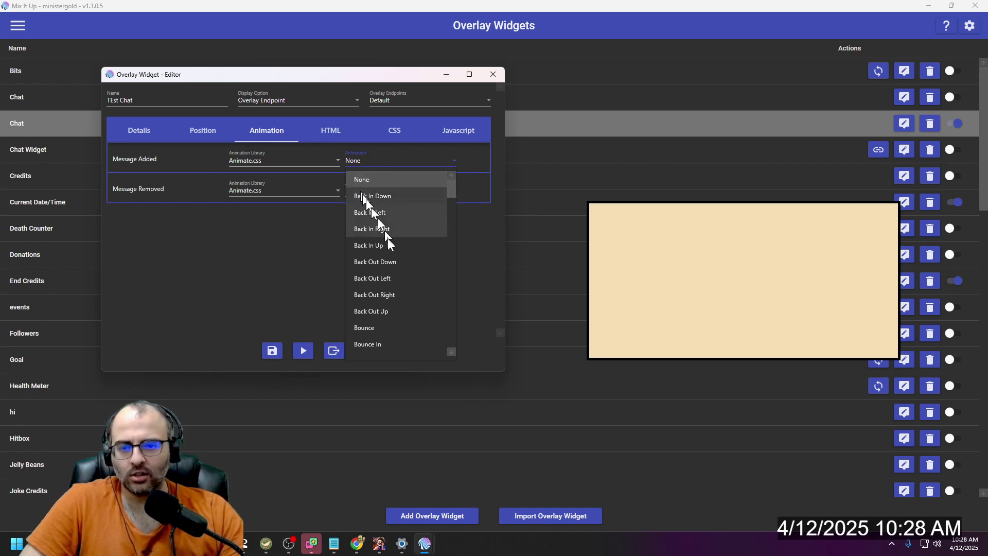
{"action": "scroll", "coordinate": [380, 232], "scroll_direction": "down", "scroll_amount": 2}
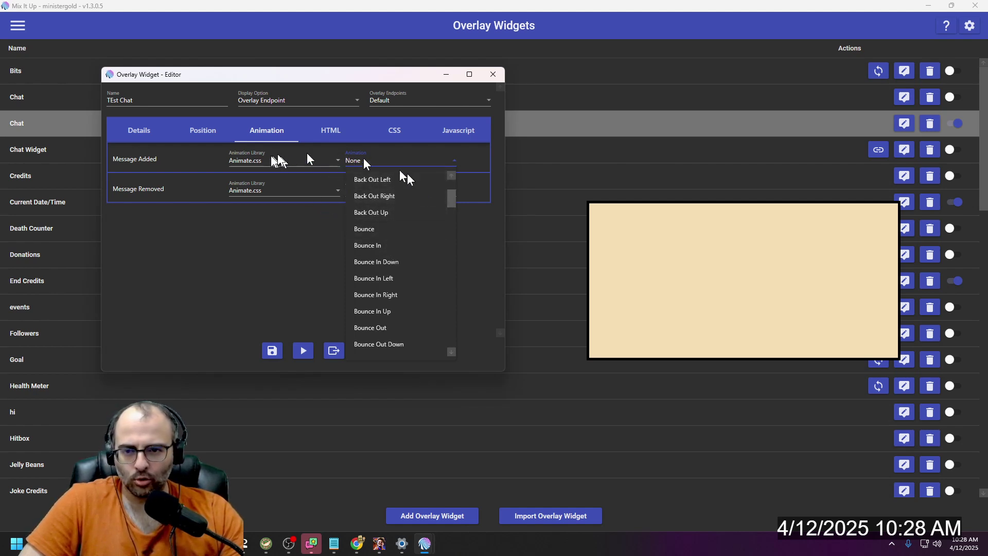
{"action": "scroll", "coordinate": [396, 246], "scroll_direction": "down", "scroll_amount": 1}
{"action": "scroll", "coordinate": [396, 246], "scroll_direction": "down", "scroll_amount": 4}
{"action": "scroll", "coordinate": [388, 247], "scroll_direction": "up", "scroll_amount": 1}
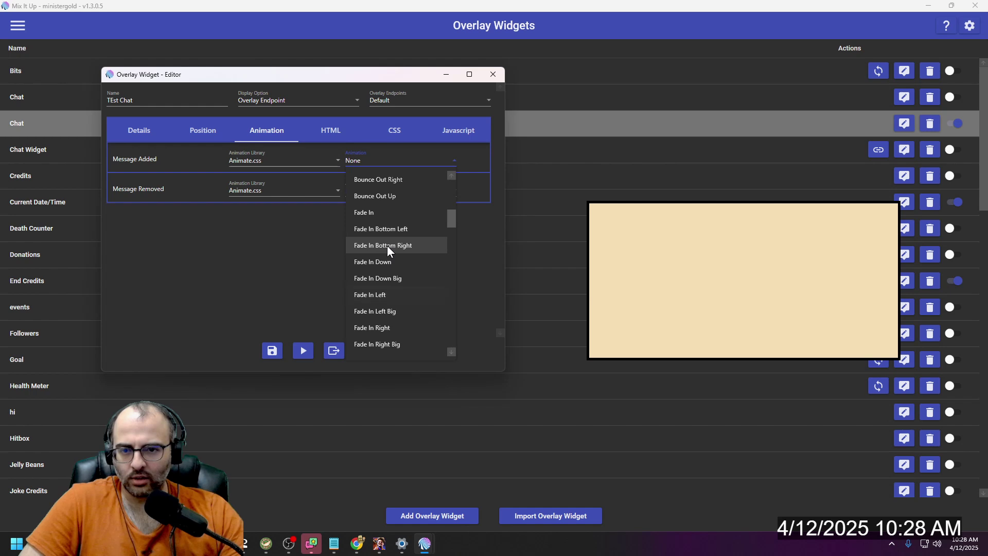
{"action": "left_click", "coordinate": [381, 212]}
Step: Set the Message Removed animation to Slide Out Right
{"action": "left_click", "coordinate": [358, 188]}
{"action": "scroll", "coordinate": [397, 288], "scroll_direction": "down", "scroll_amount": 15}
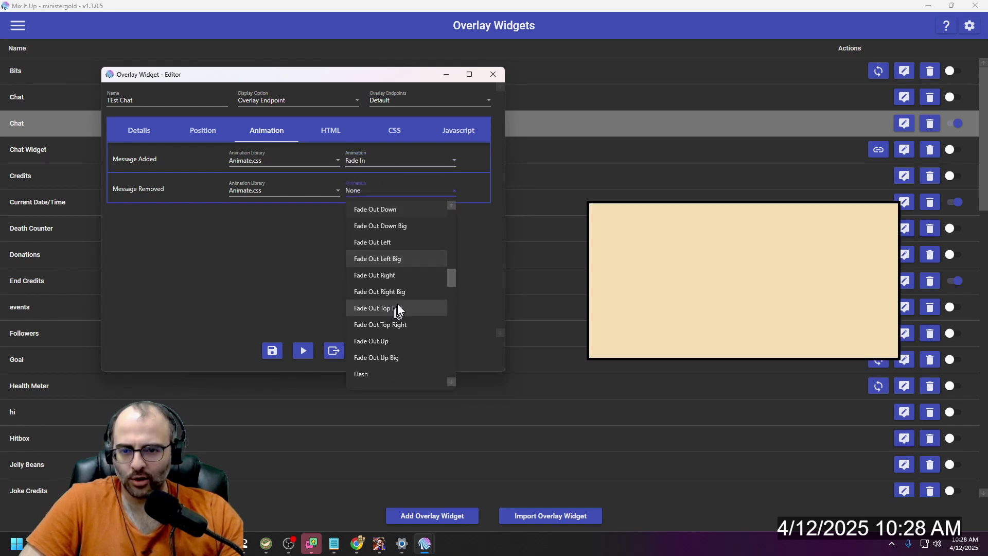
{"action": "scroll", "coordinate": [398, 304], "scroll_direction": "down", "scroll_amount": 6}
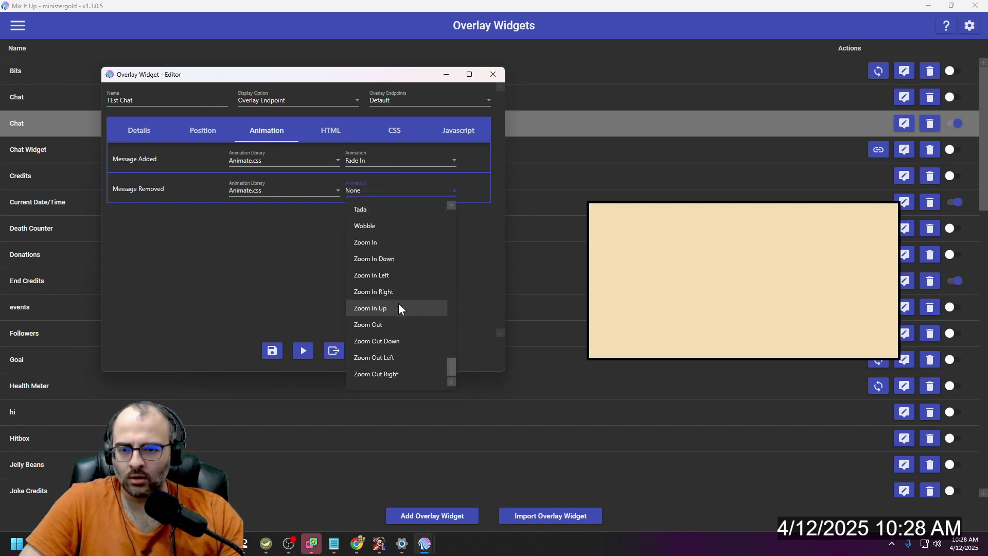
{"action": "scroll", "coordinate": [399, 305], "scroll_direction": "up", "scroll_amount": 3}
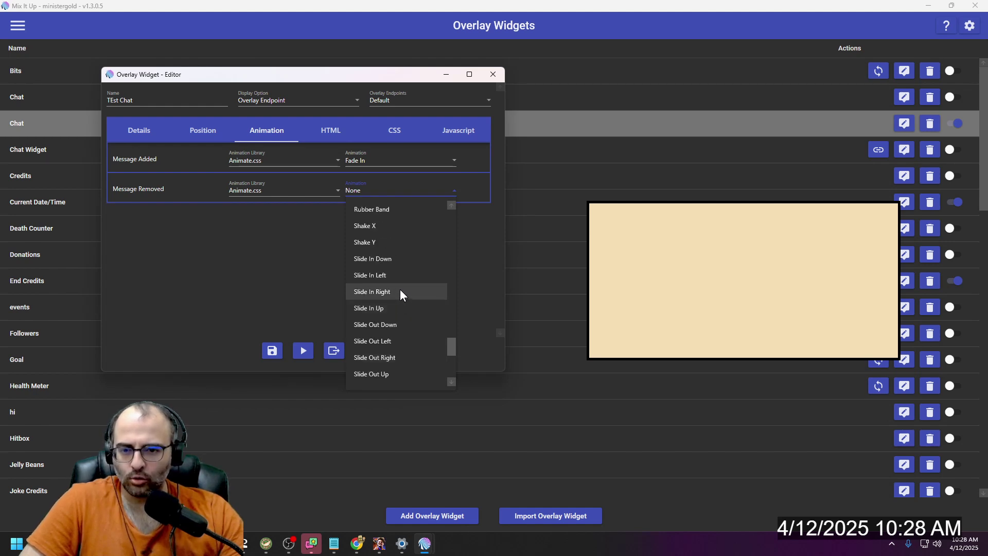
{"action": "scroll", "coordinate": [400, 291], "scroll_direction": "down", "scroll_amount": 3}
{"action": "scroll", "coordinate": [401, 291], "scroll_direction": "up", "scroll_amount": 1}
{"action": "scroll", "coordinate": [400, 291], "scroll_direction": "up", "scroll_amount": 1}
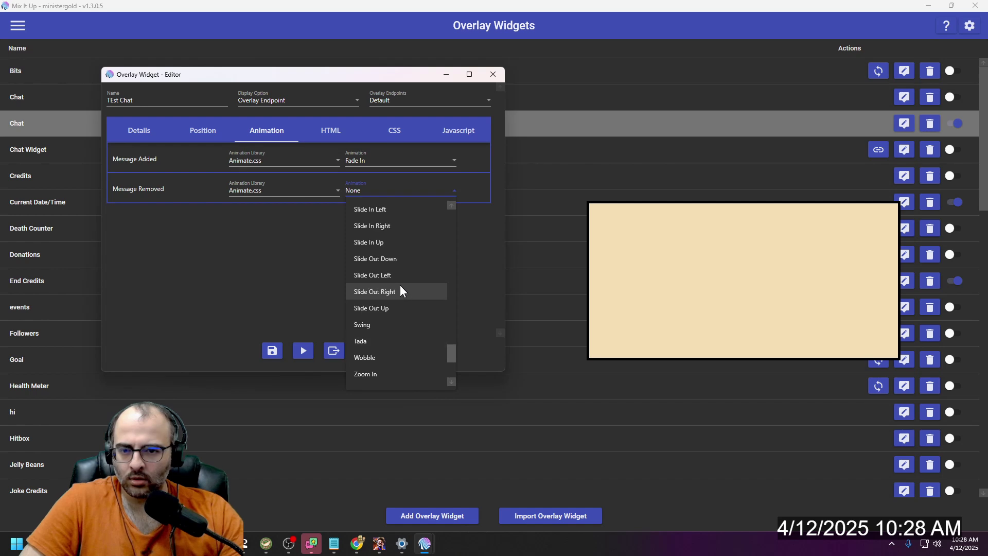
{"action": "left_click", "coordinate": [400, 291]}
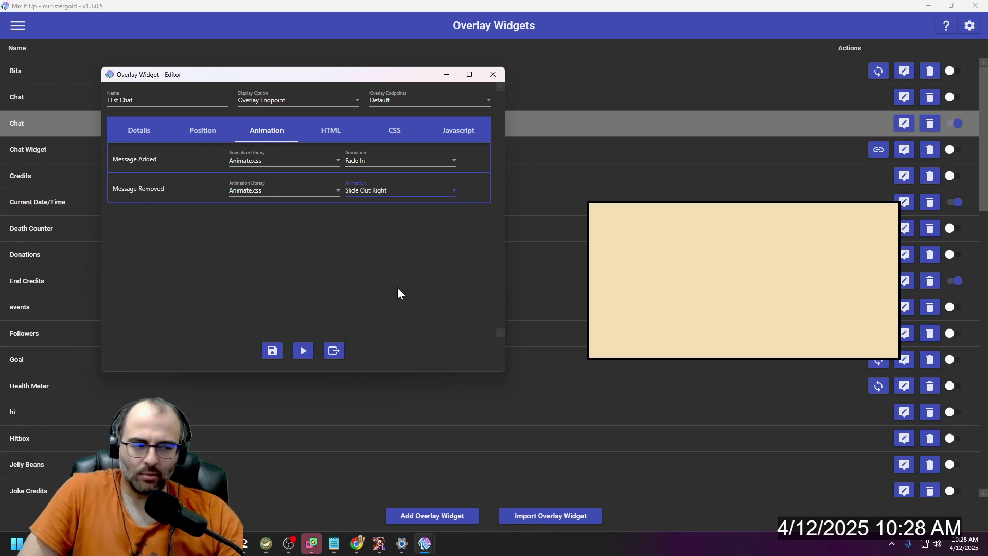
Step: Set the chat messages' Removal Time to 5 seconds and recheck the message animation settings
{"action": "left_click", "coordinate": [148, 136]}
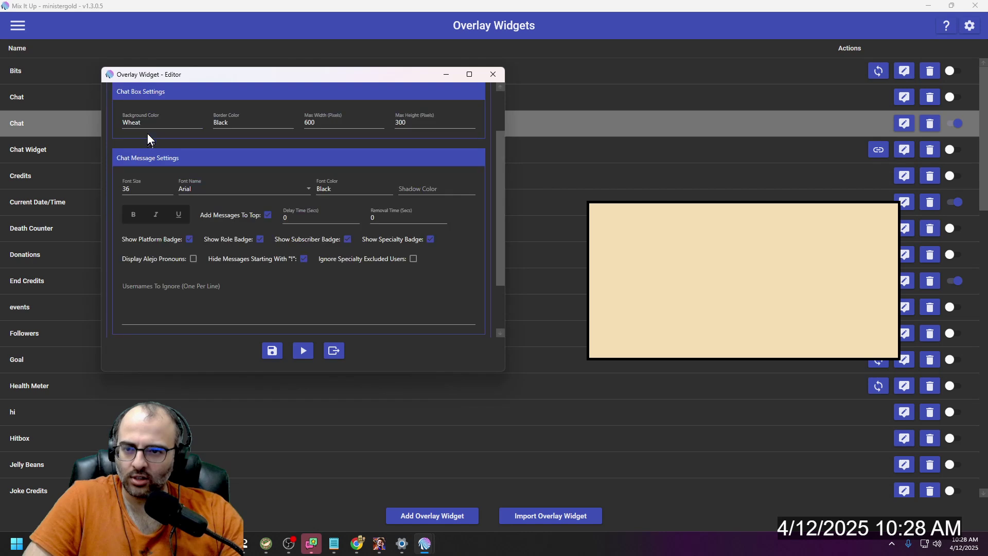
{"action": "double_click", "coordinate": [392, 216]}
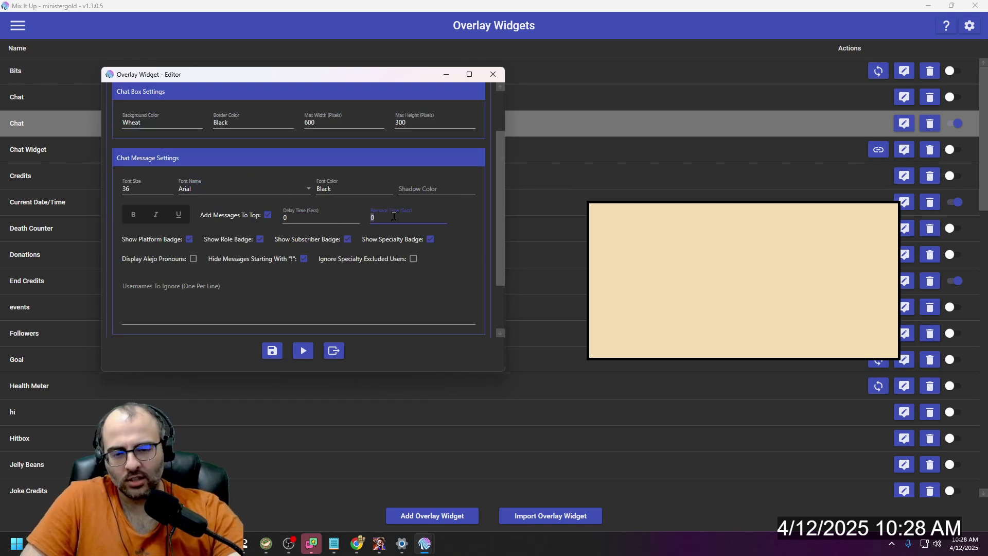
{"action": "type", "text": "5"}
{"action": "left_click", "coordinate": [369, 287]}
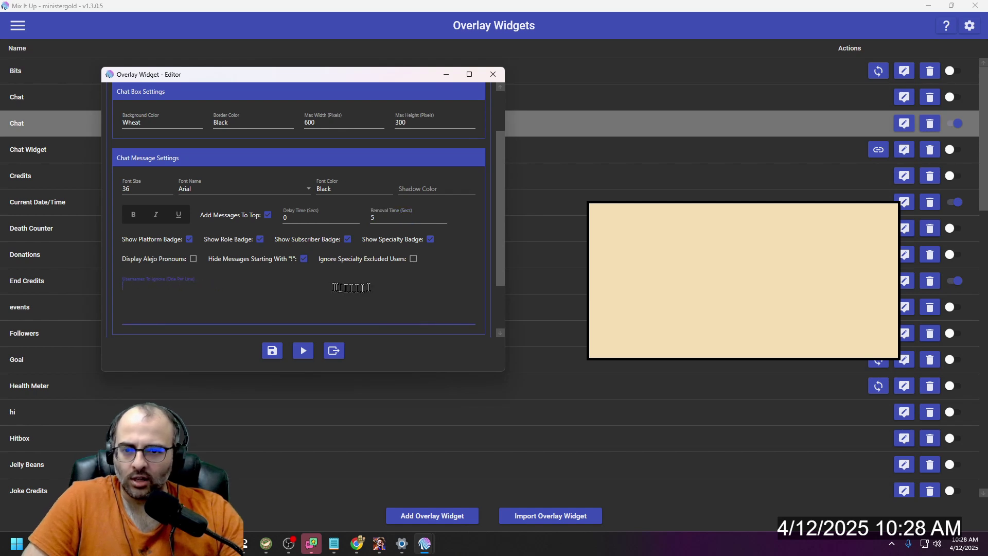
{"action": "scroll", "coordinate": [247, 285], "scroll_direction": "up", "scroll_amount": 3}
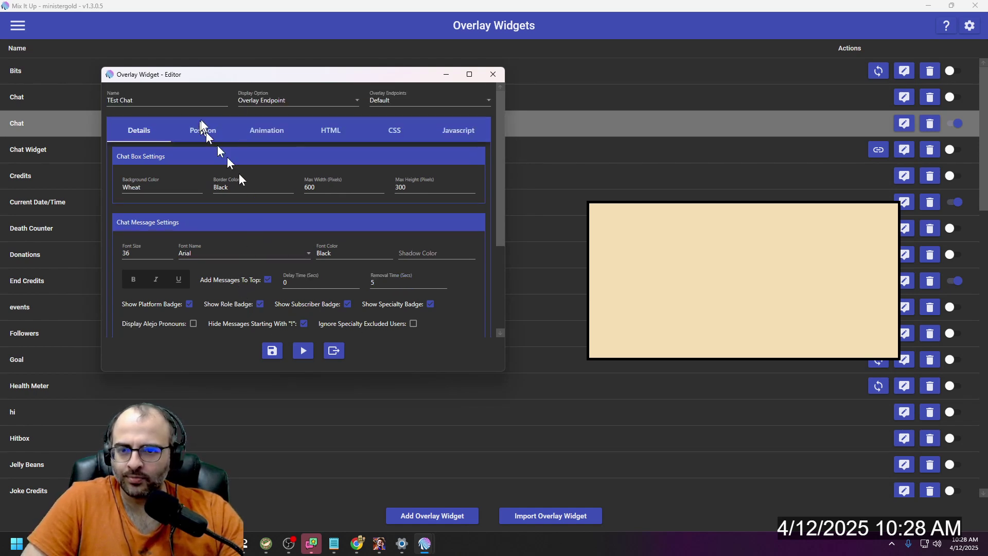
{"action": "left_click", "coordinate": [273, 132]}
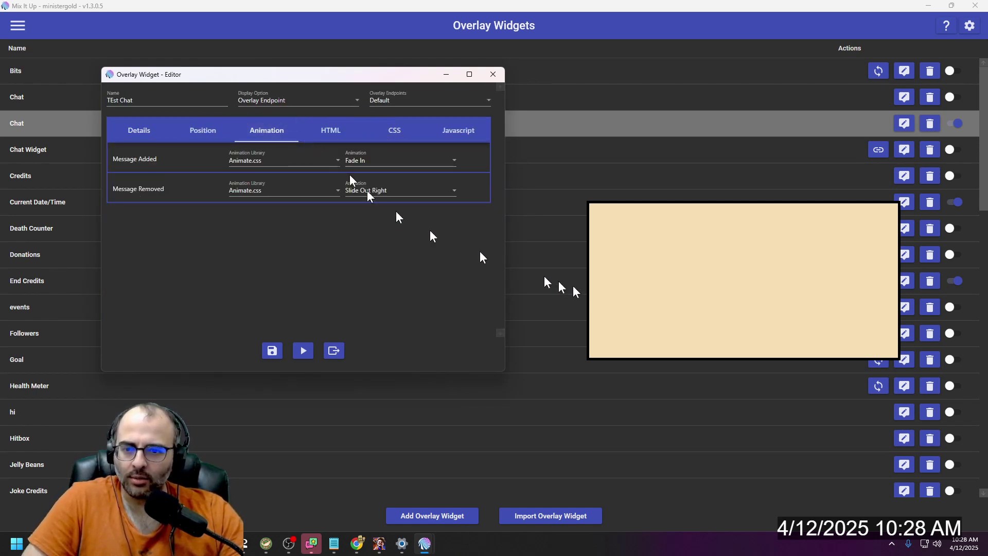
{"action": "key", "text": "alt+Tab"}
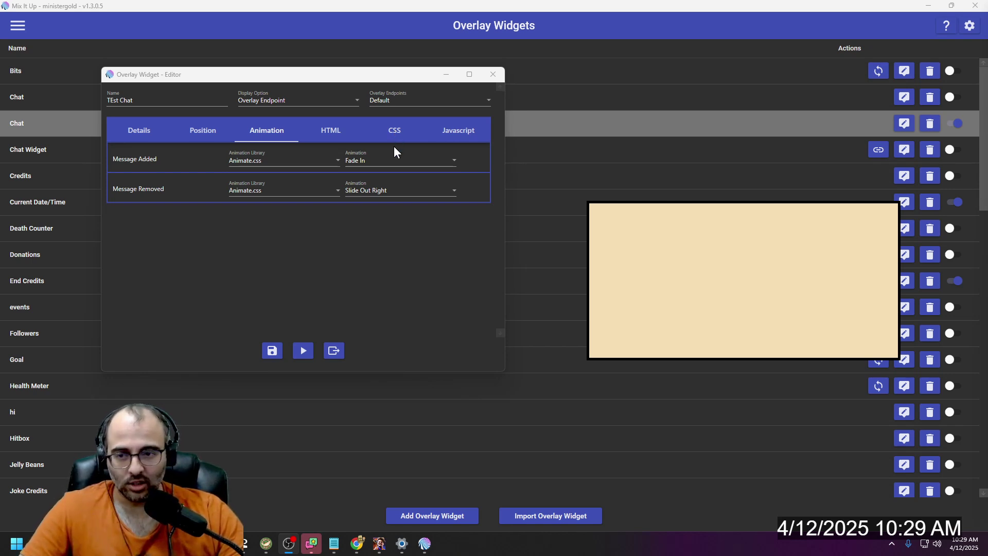
Step: Clear the chat box's Background Color and the chat messages' Font Color
{"action": "left_click", "coordinate": [139, 132]}
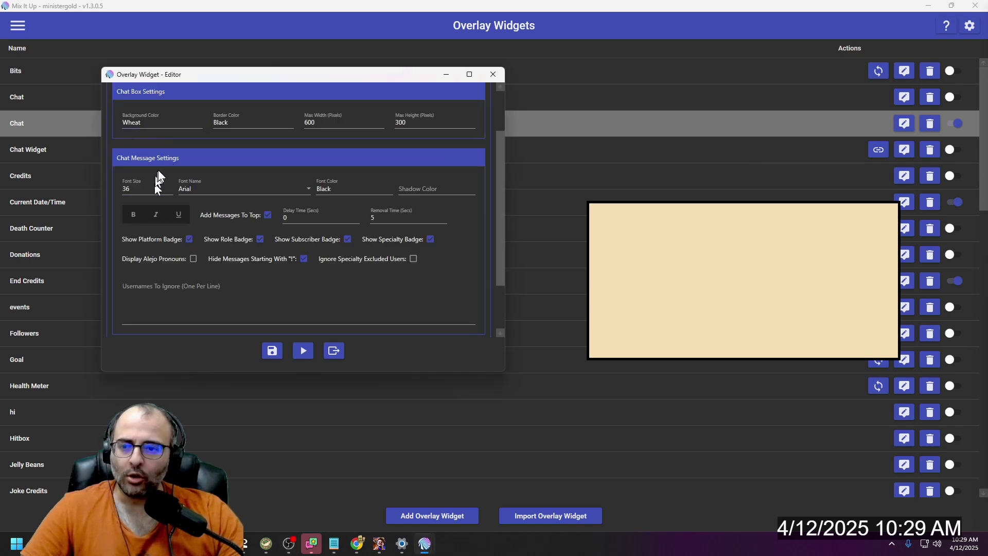
{"action": "scroll", "coordinate": [160, 150], "scroll_direction": "up", "scroll_amount": 2}
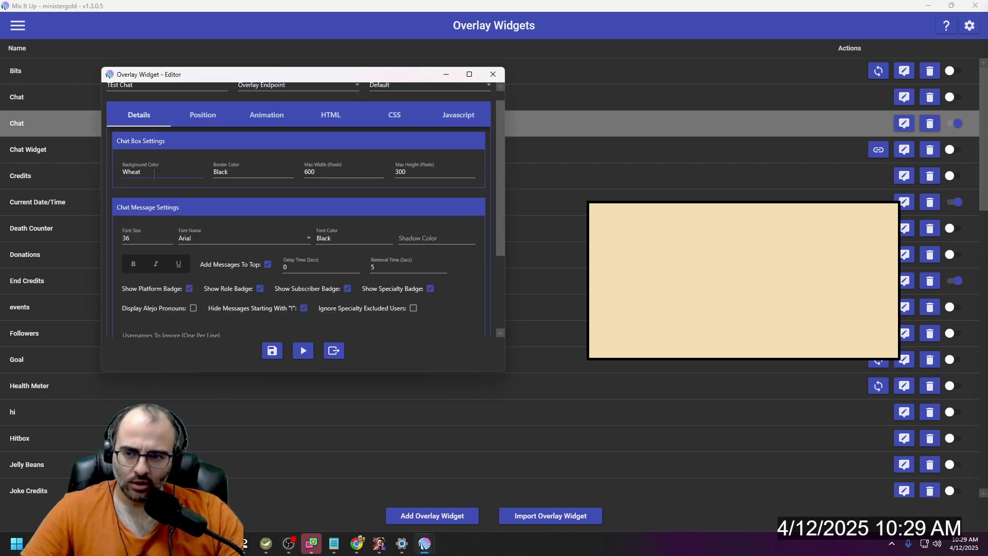
{"action": "double_click", "coordinate": [154, 173]}
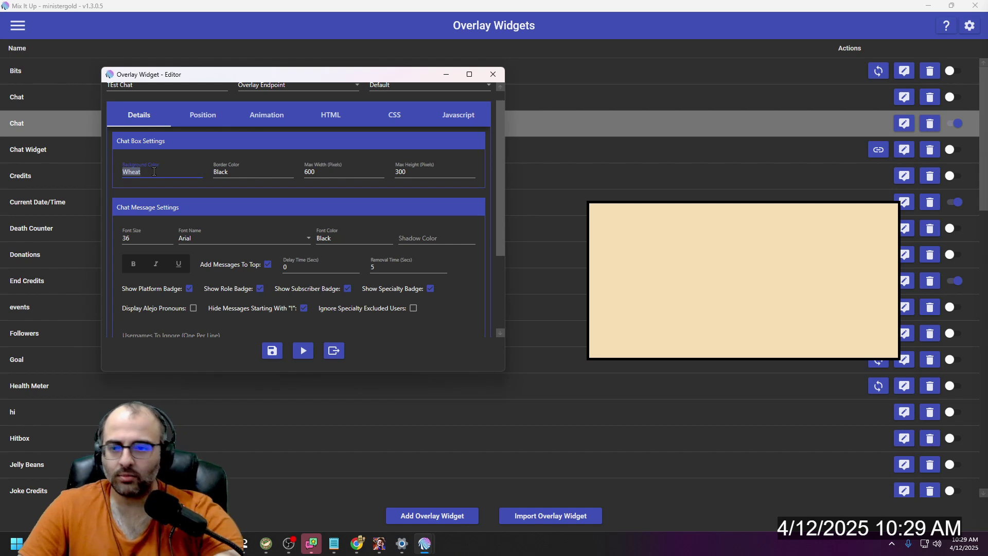
{"action": "key", "text": "BackSpace"}
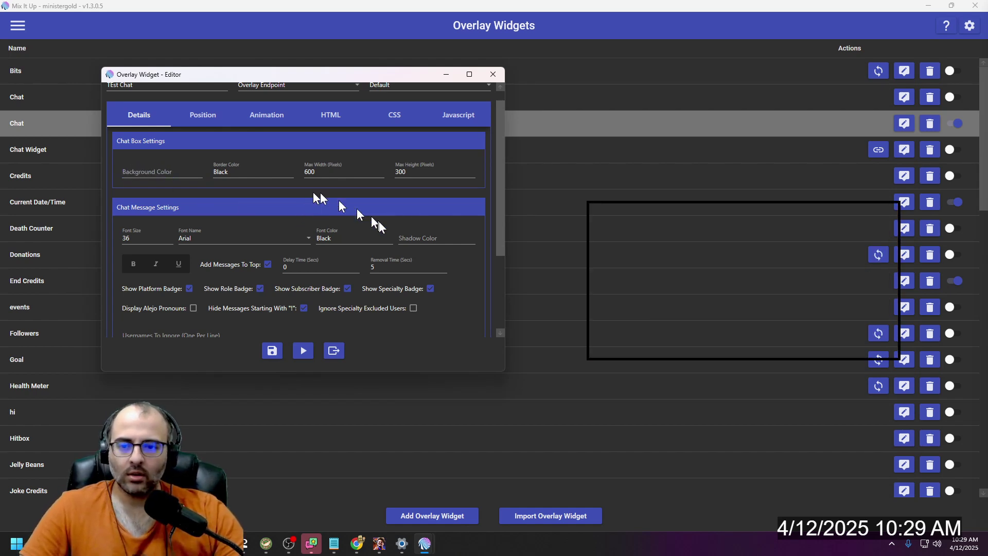
{"action": "double_click", "coordinate": [359, 240]}
{"action": "type", "text": "\\"}
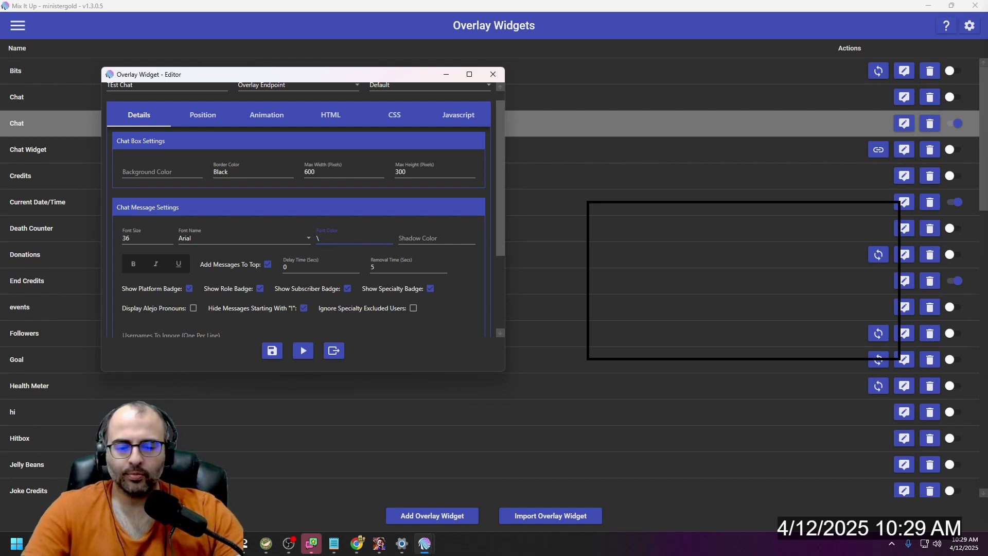
{"action": "key", "text": "BackSpace"}
{"action": "left_click", "coordinate": [359, 216]}
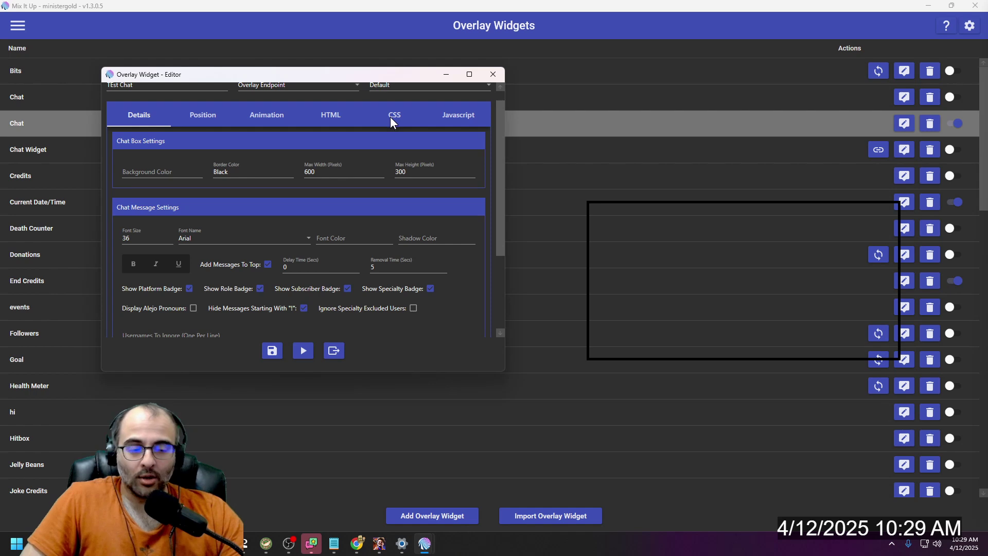
Step: Set the chat box's Background Color to Wheat
{"action": "left_click", "coordinate": [163, 169]}
{"action": "type", "text": "Wheat"}
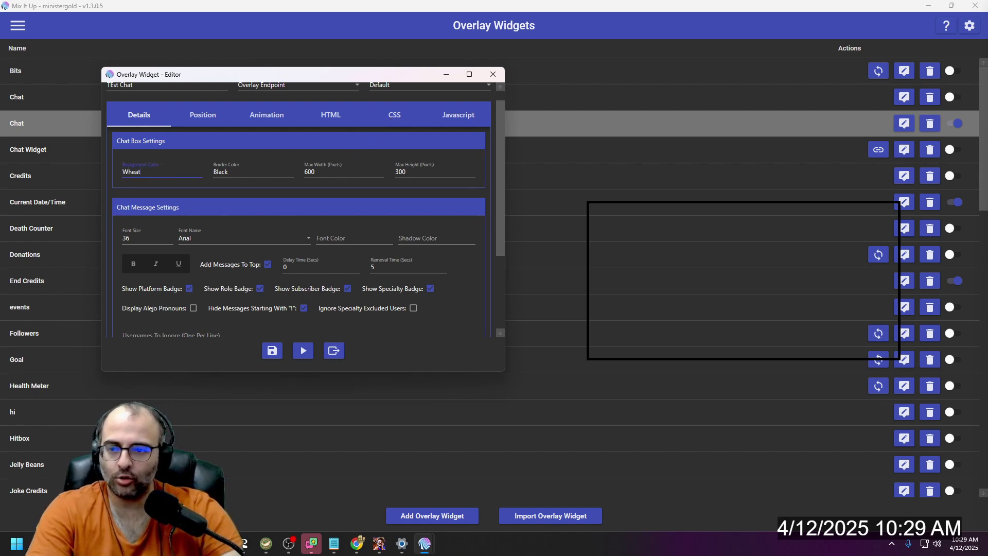
{"action": "left_click", "coordinate": [287, 193]}
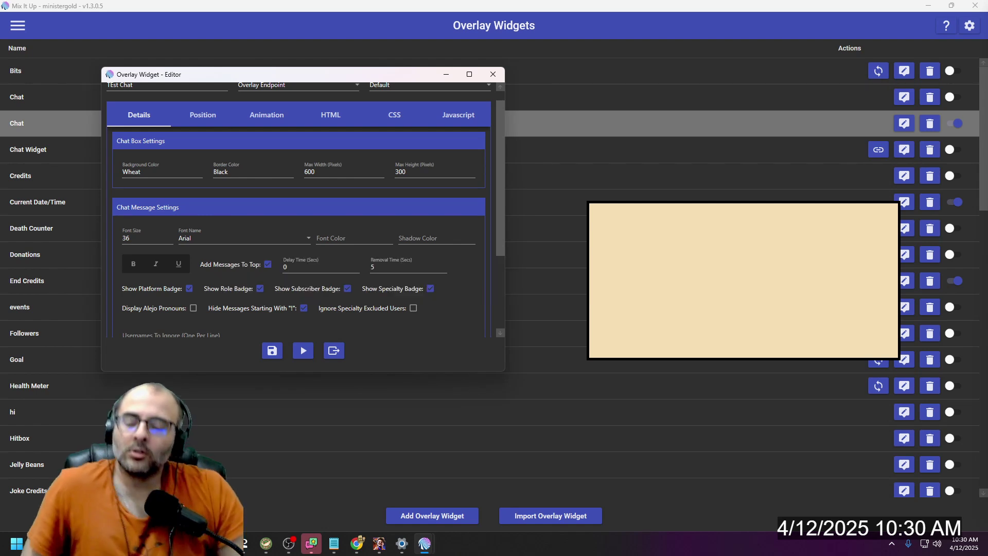
Step: Close the widget editor without saving and disable the Chat widget that is currently active
{"action": "left_click", "coordinate": [491, 75]}
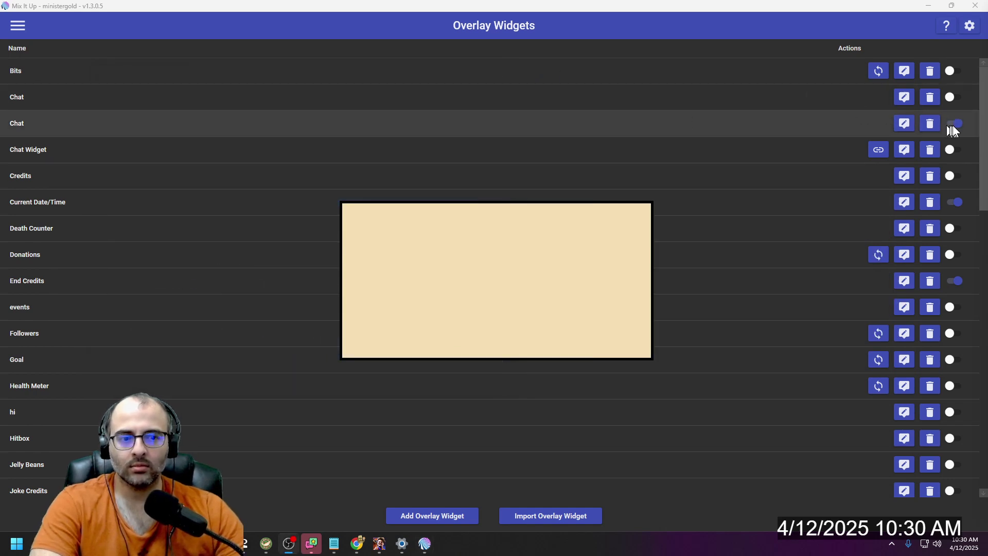
{"action": "left_click", "coordinate": [952, 126]}
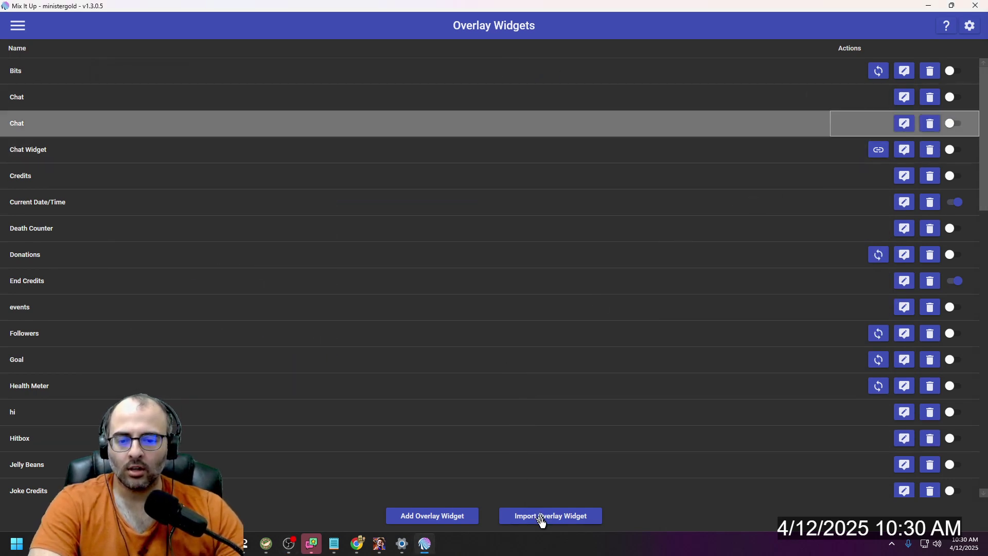
Step: Import the overlay widget file Chat Widget casidesia.miuoverlay from Downloads
{"action": "left_click", "coordinate": [540, 516]}
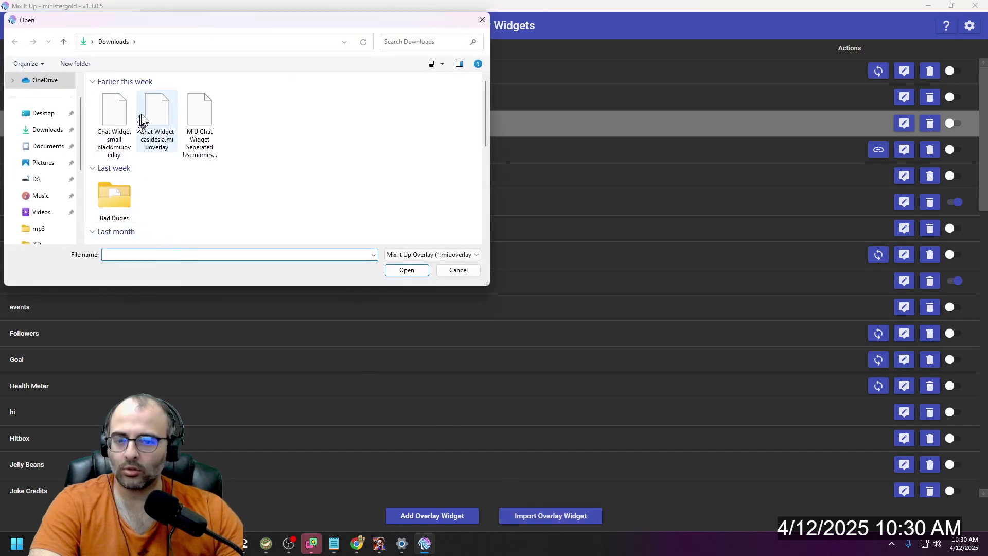
{"action": "left_click", "coordinate": [153, 116]}
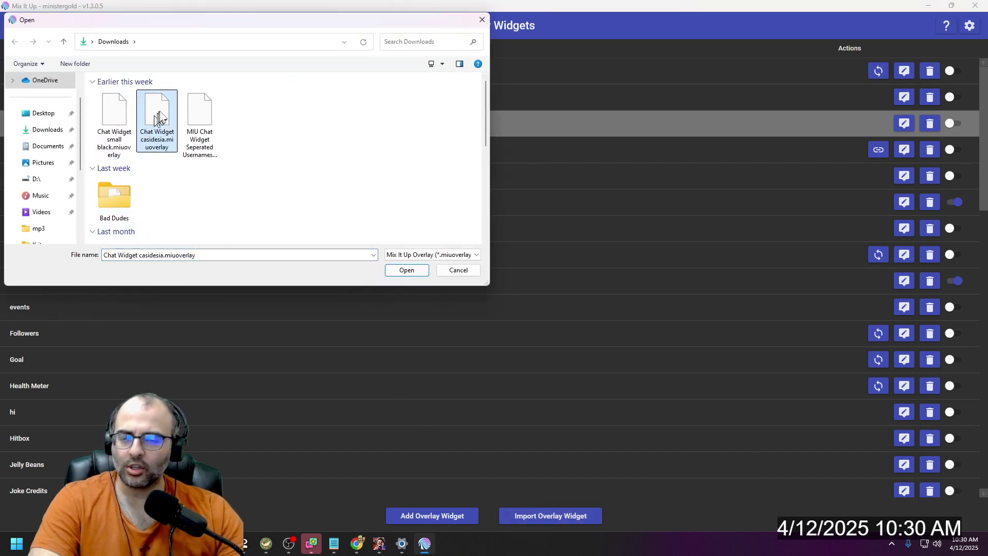
{"action": "left_click", "coordinate": [406, 268]}
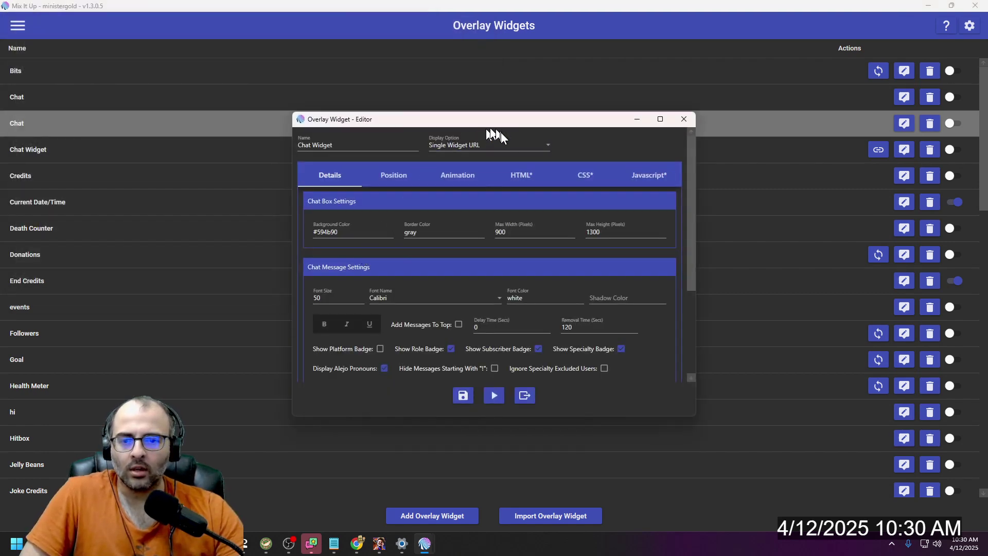
Step: Check the imported widget's position settings, rename the widget Casi Chat and save it
{"action": "left_click", "coordinate": [412, 180]}
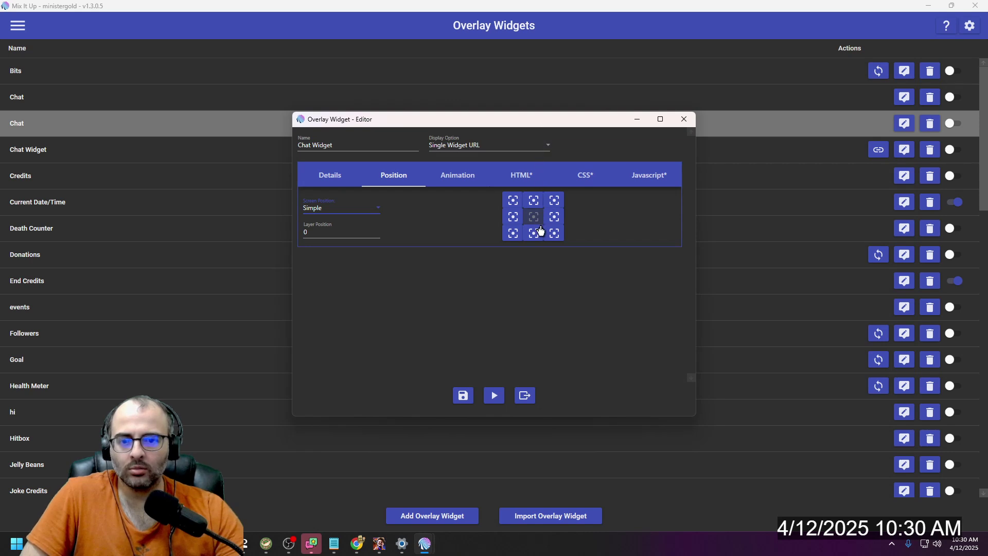
{"action": "left_click_drag", "start_coordinate": [561, 120], "coordinate": [380, 54]}
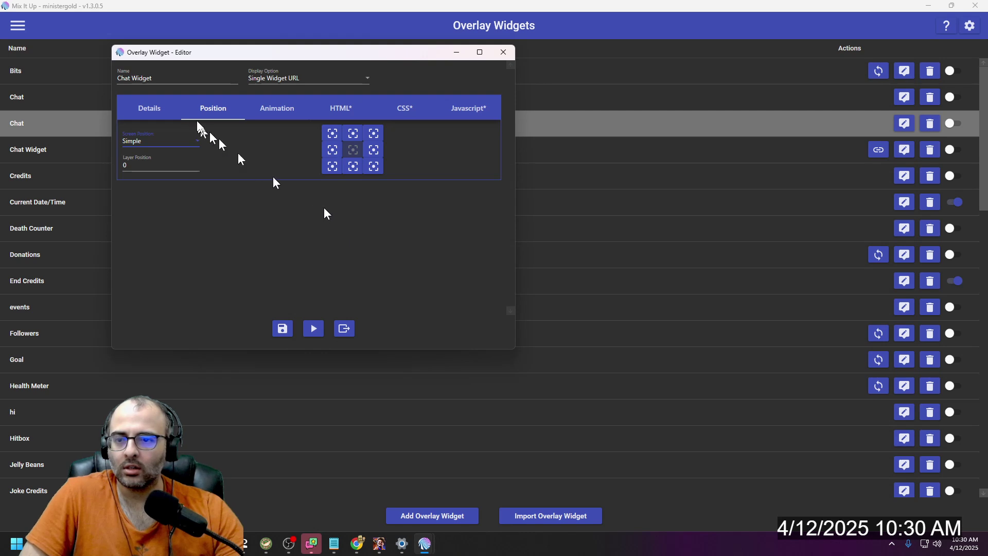
{"action": "double_click", "coordinate": [153, 77]}
{"action": "key", "text": "ctrl+a"}
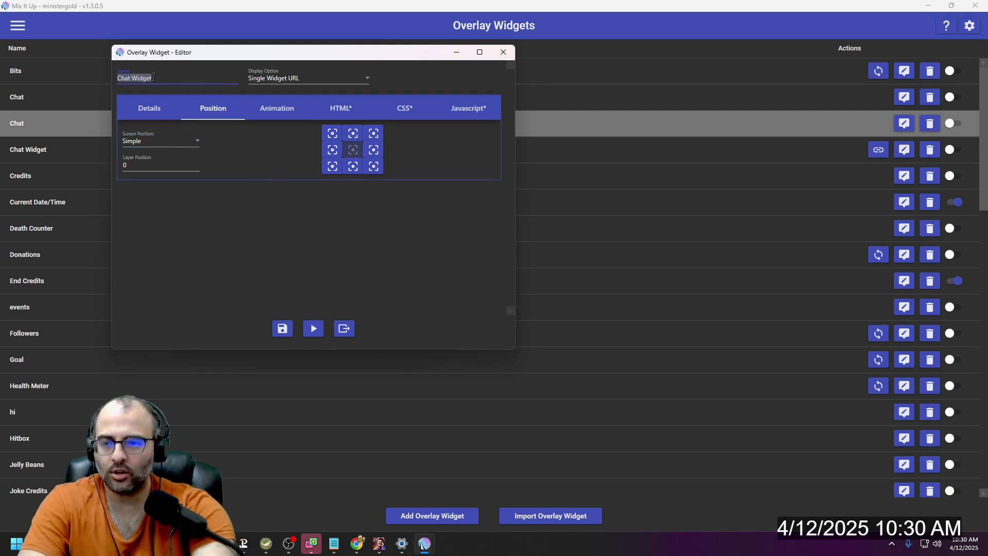
{"action": "type", "text": "Casi Chat"}
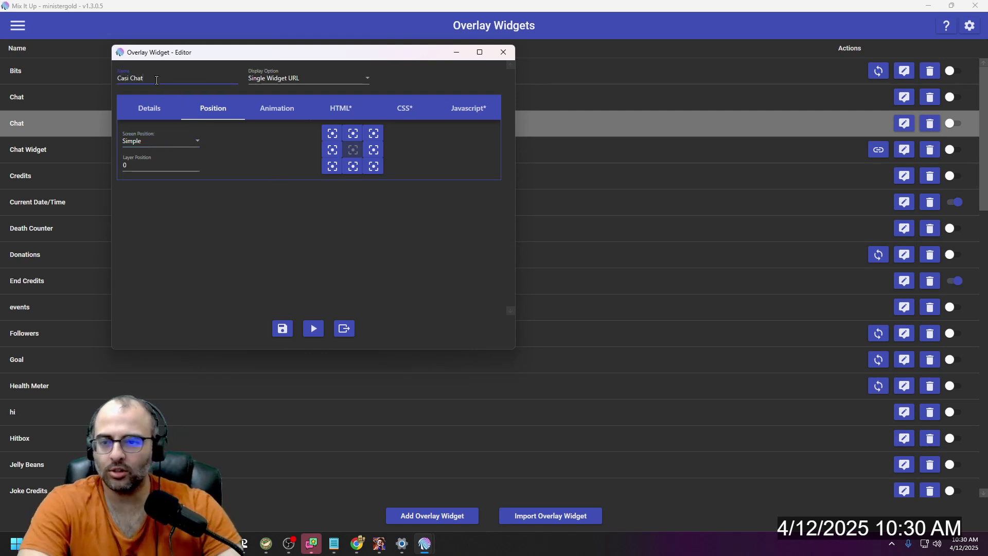
{"action": "left_click", "coordinate": [282, 328]}
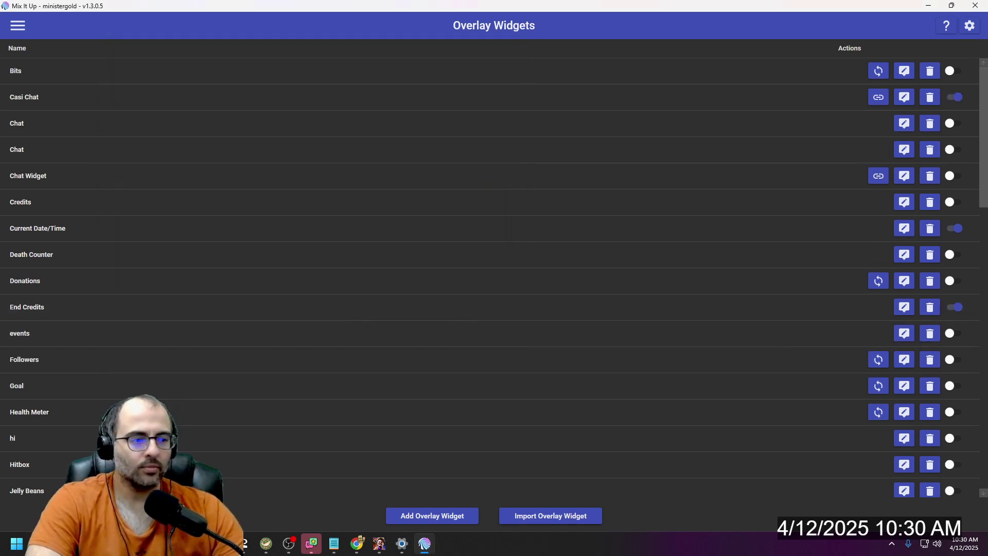
Step: Open the Casi Chat widget's single-widget link in the browser, copy its full URL and close the browser
{"action": "key", "text": "alt+Tab"}
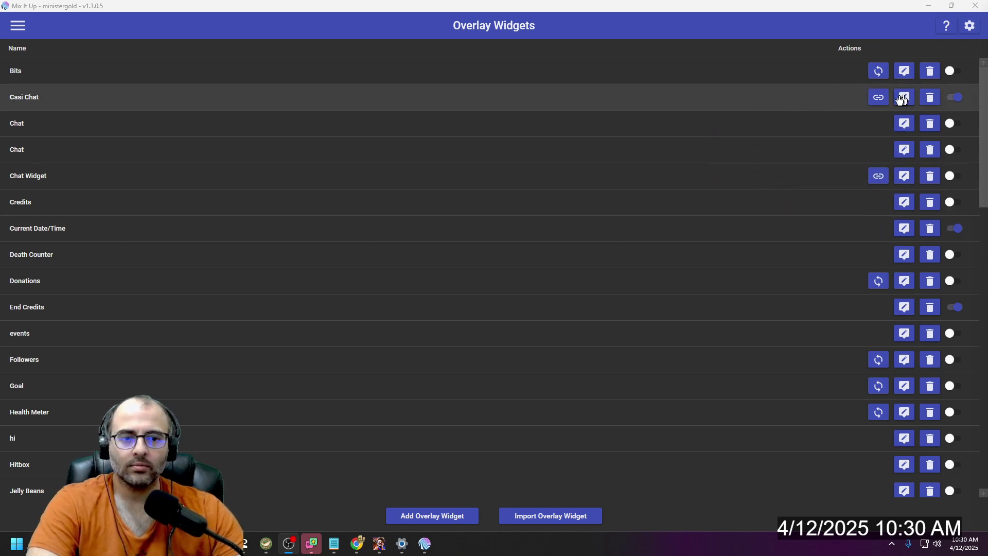
{"action": "left_click", "coordinate": [879, 99]}
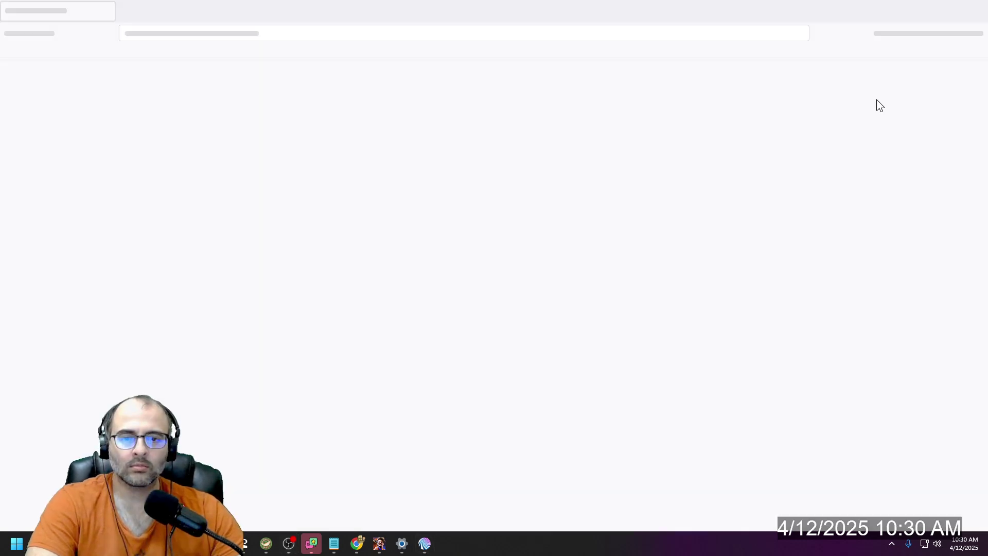
{"action": "left_click", "coordinate": [507, 31]}
{"action": "double_click", "coordinate": [507, 33]}
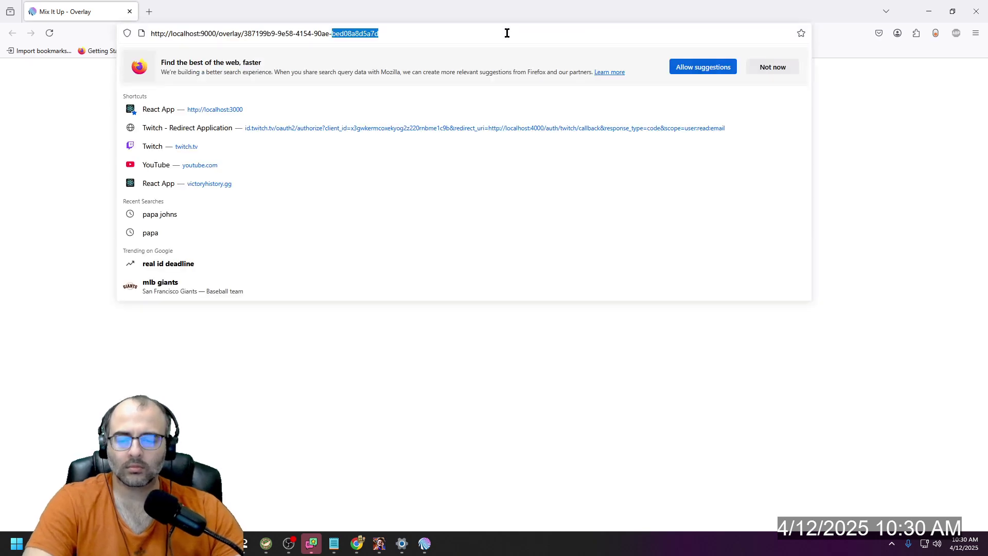
{"action": "key", "text": "ctrl+a"}
{"action": "key", "text": "ctrl+c"}
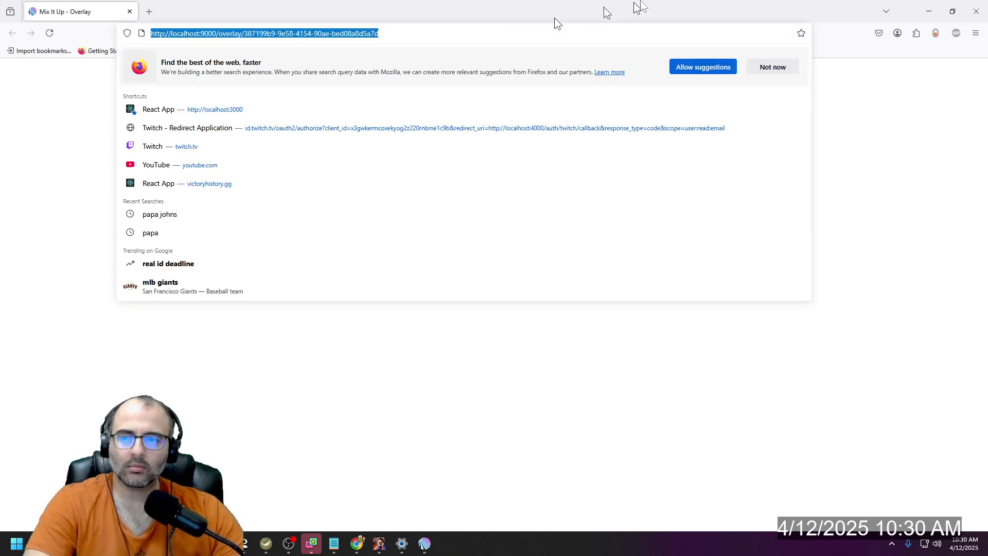
{"action": "left_click", "coordinate": [975, 14]}
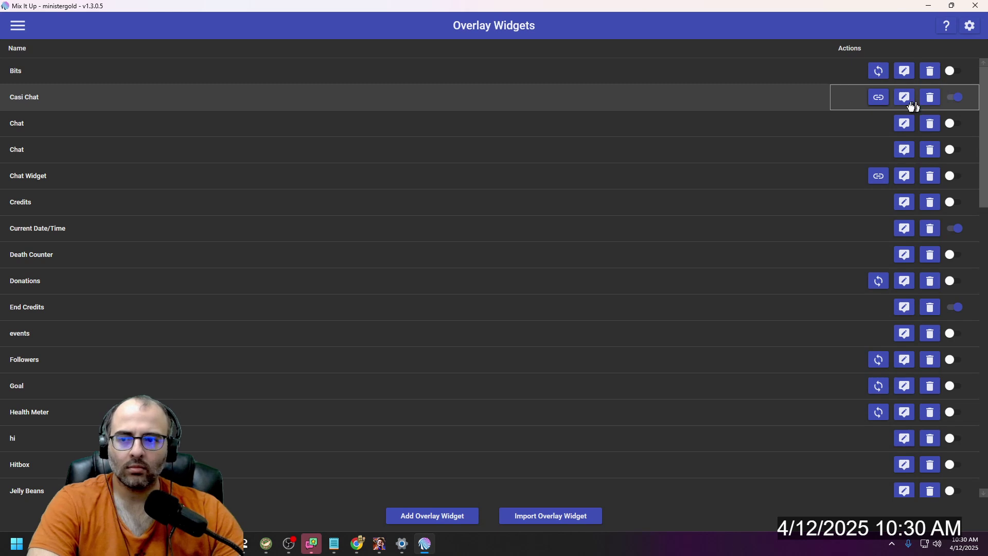
Step: Review the Casi Chat widget's details and position settings, then close its editor
{"action": "left_click", "coordinate": [906, 101]}
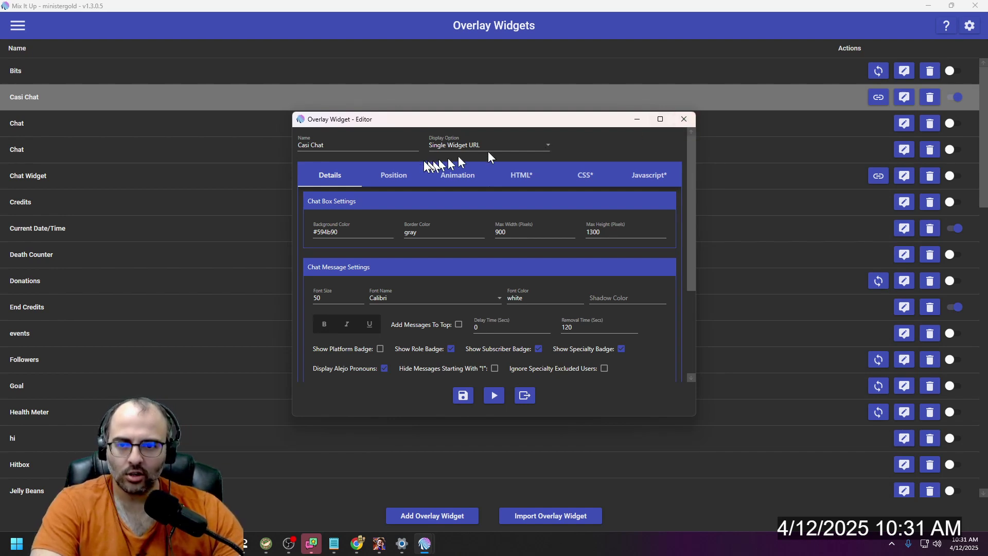
{"action": "left_click", "coordinate": [394, 177]}
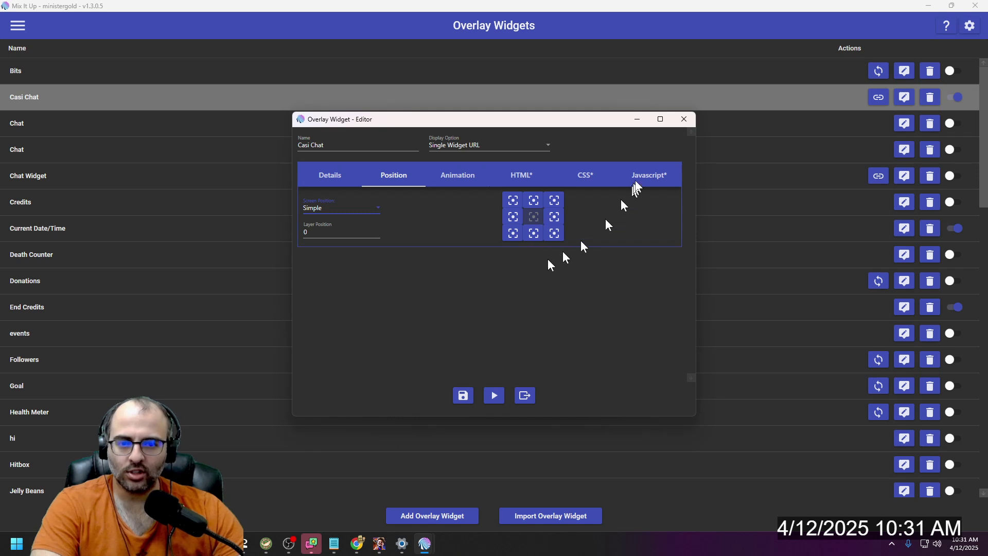
{"action": "left_click", "coordinate": [684, 120]}
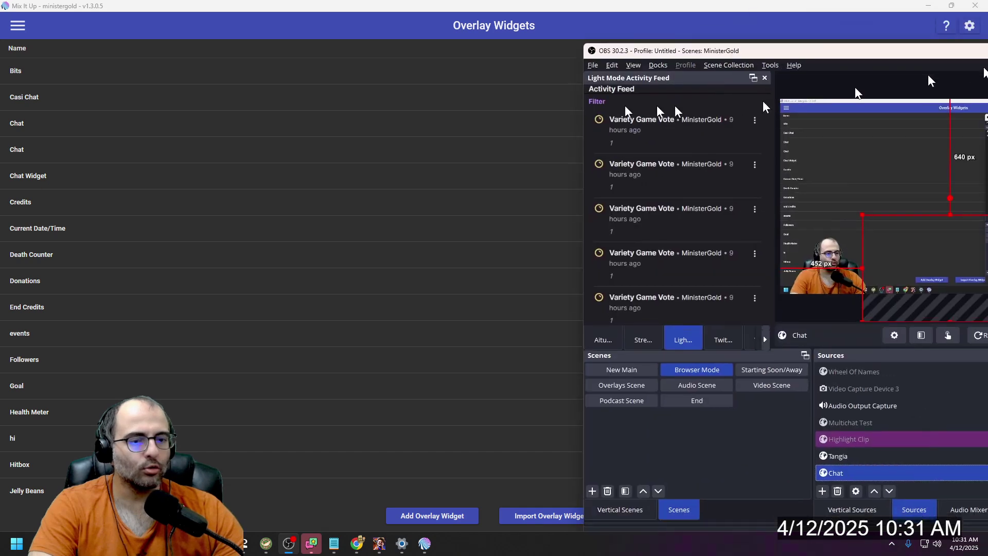
Step: Bring the OBS window fully into view over the Mix It Up widget list
{"action": "left_click_drag", "start_coordinate": [987, 56], "coordinate": [539, 62]}
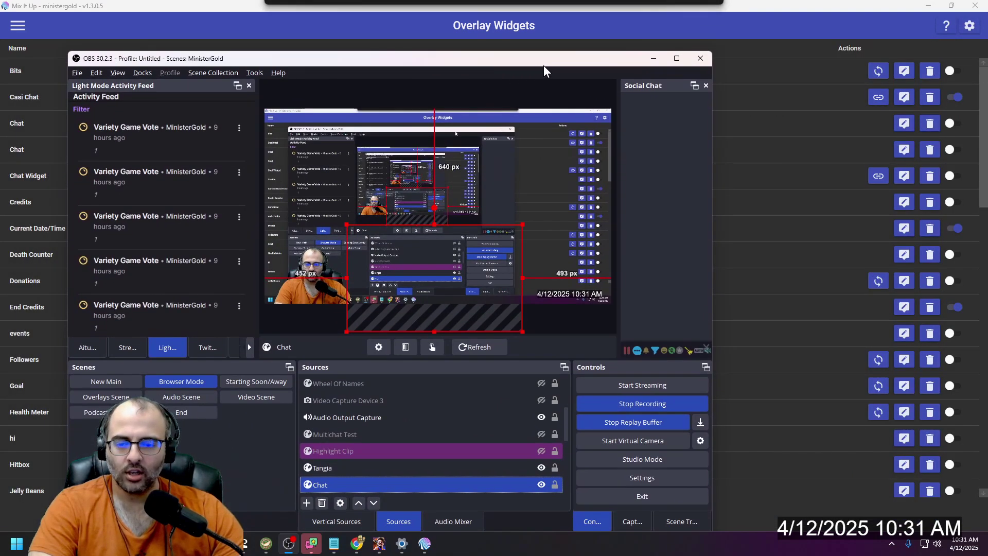
{"action": "left_click", "coordinate": [304, 504]}
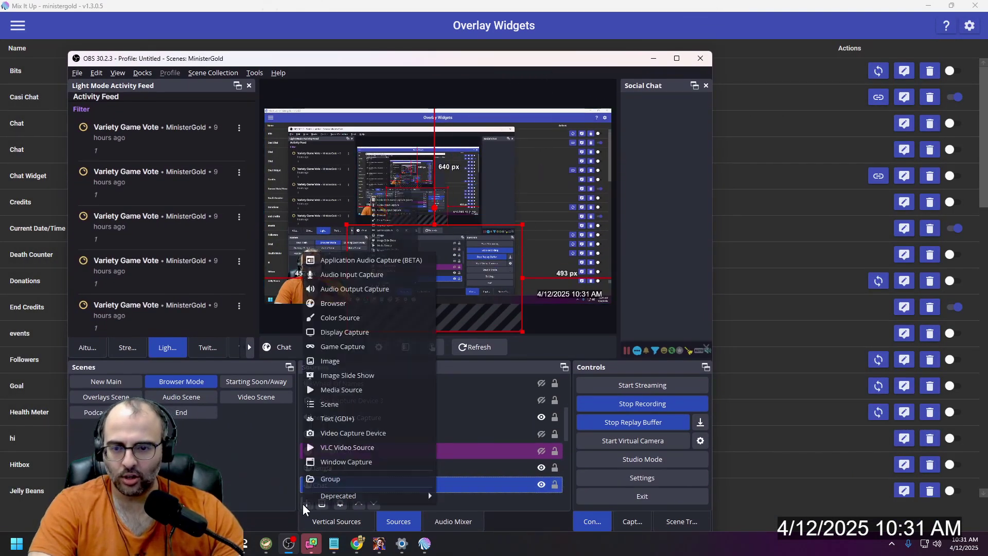
{"action": "left_click", "coordinate": [339, 304]}
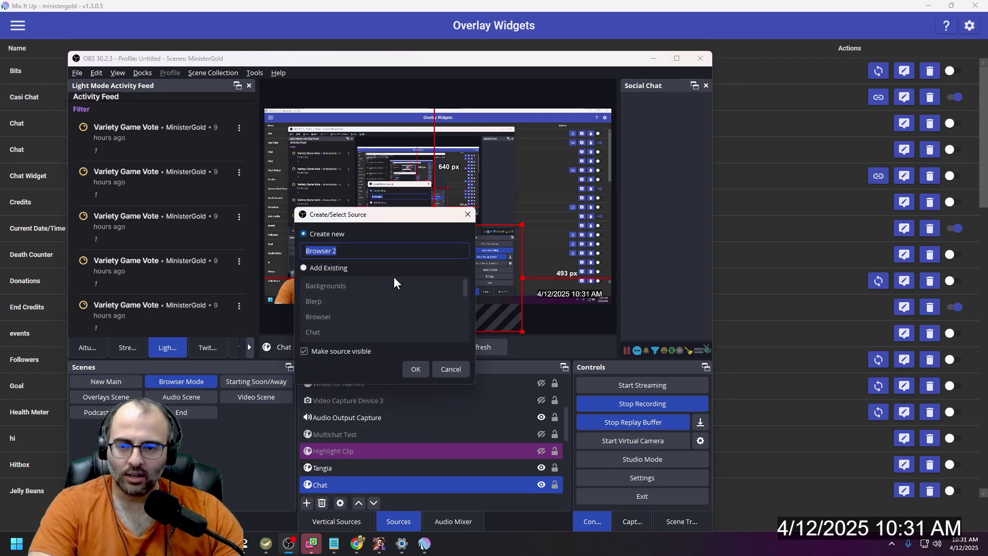
{"action": "left_click", "coordinate": [444, 369]}
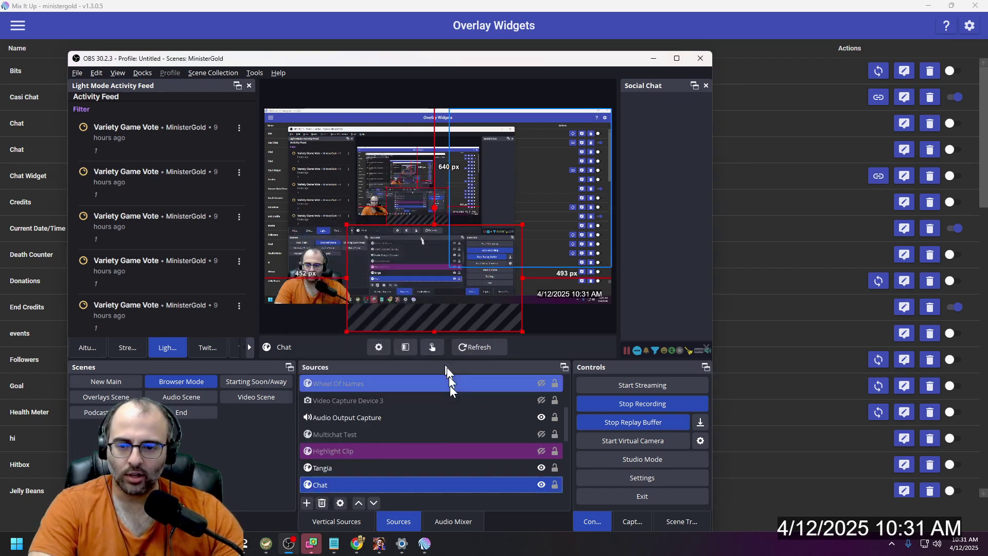
Step: Replace the URL of the existing Chat browser source with the copied Casi Chat widget link and apply it
{"action": "double_click", "coordinate": [430, 484]}
{"action": "triple_click", "coordinate": [356, 320]}
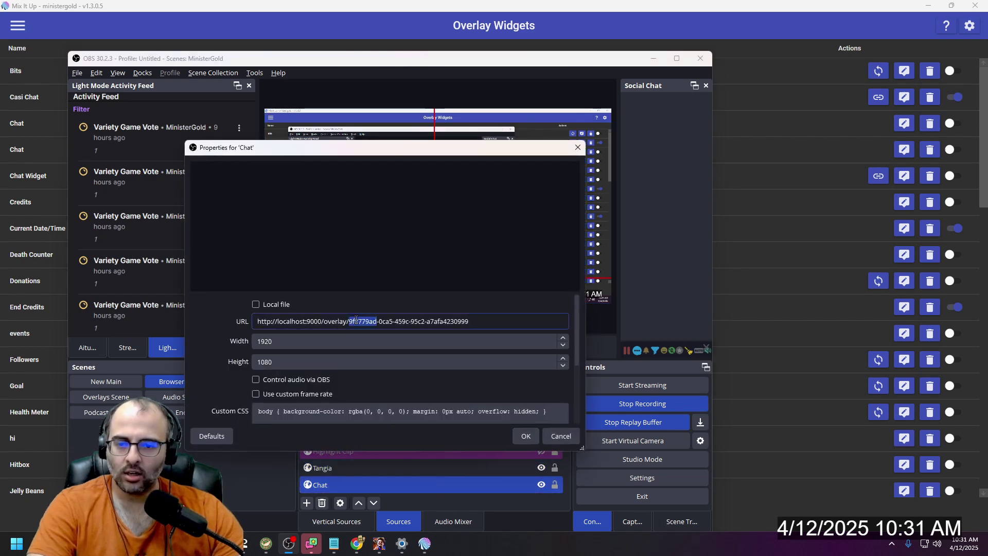
{"action": "key", "text": "ctrl+v"}
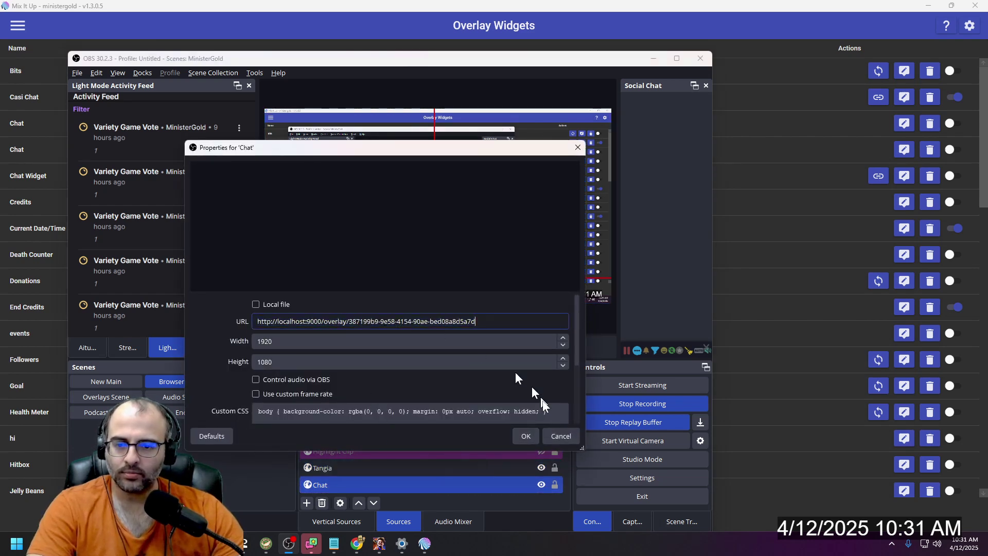
{"action": "left_click", "coordinate": [528, 436]}
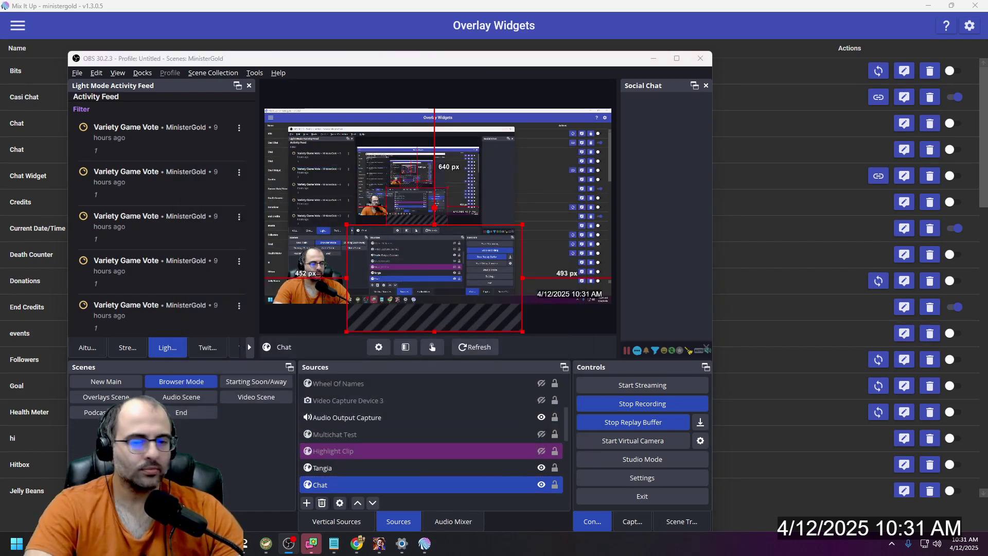
Step: Move the Chat source up into the canvas, settle it against the bottom edge about 470 px from the left, and move OBS aside
{"action": "mouse_move", "coordinate": [424, 543]}
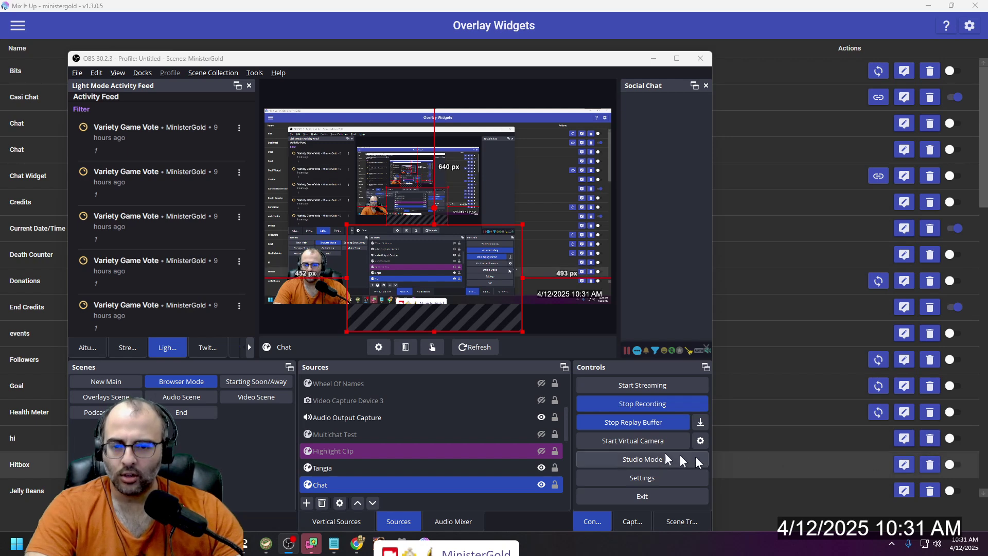
{"action": "left_click_drag", "start_coordinate": [484, 299], "coordinate": [484, 186]}
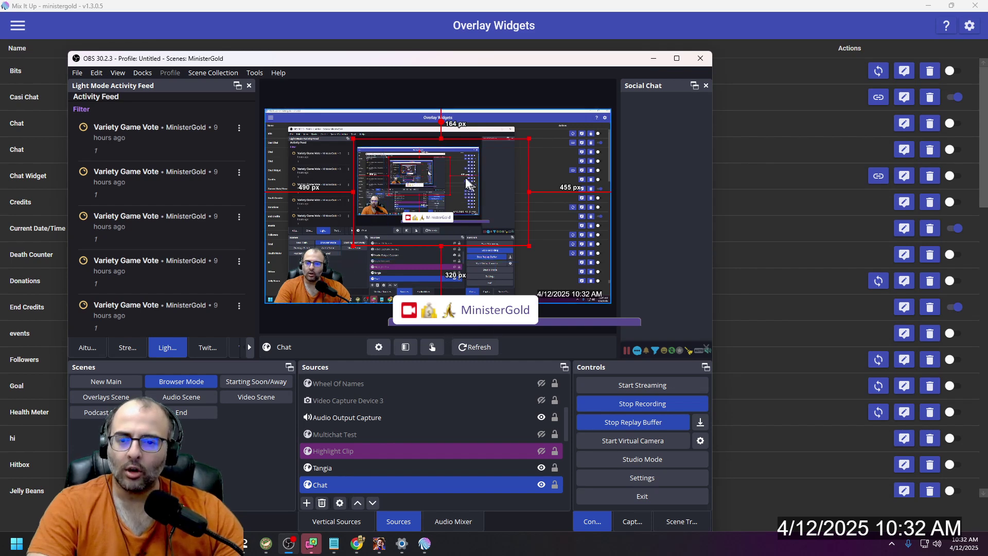
{"action": "left_click_drag", "start_coordinate": [465, 178], "coordinate": [458, 233]}
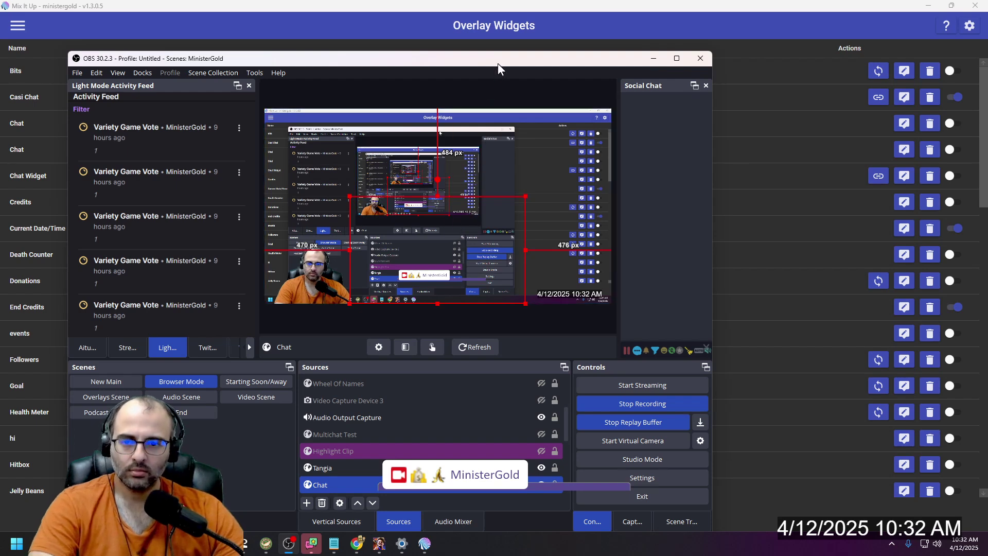
{"action": "left_click_drag", "start_coordinate": [498, 64], "coordinate": [987, 67]}
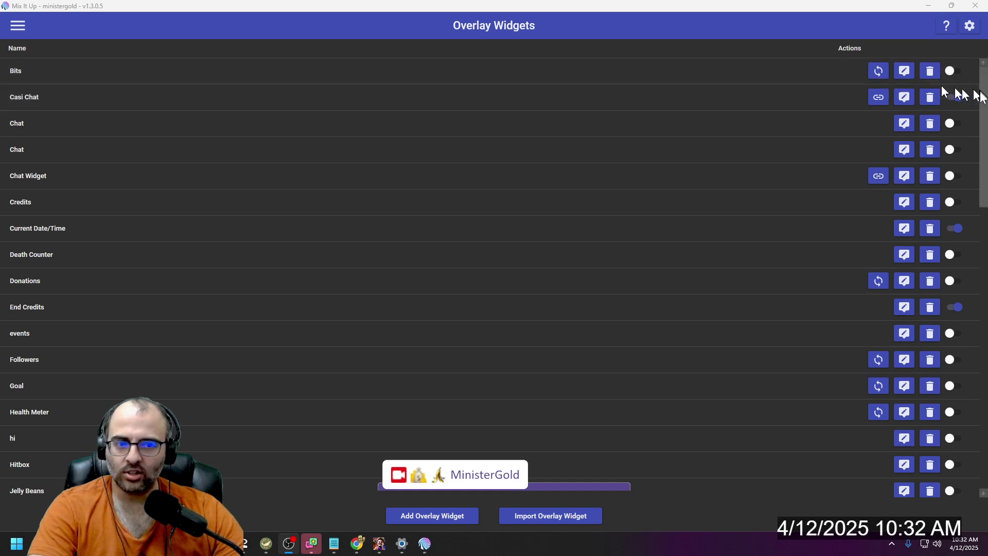
Step: Open the Casi Chat widget's editor and check its screen position setting
{"action": "left_click", "coordinate": [903, 99]}
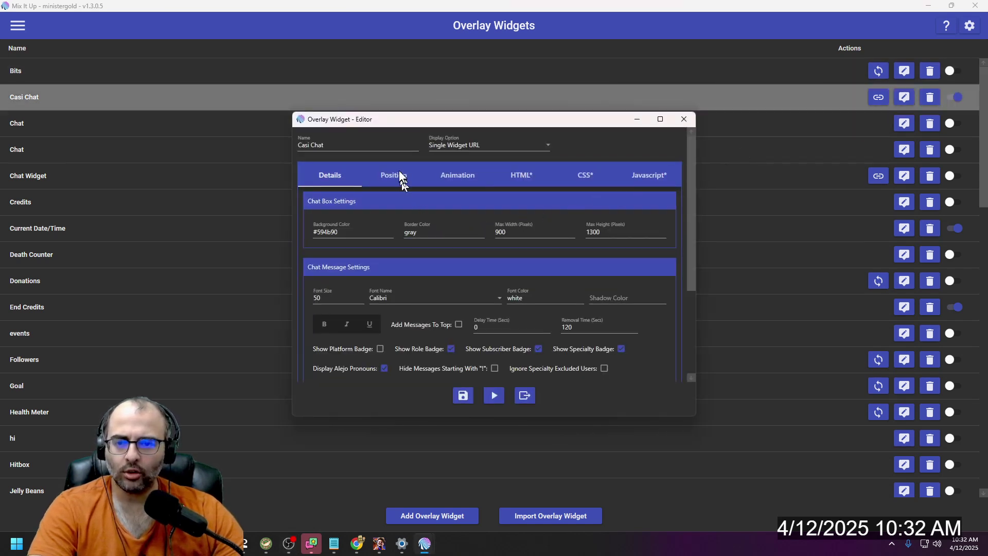
{"action": "left_click", "coordinate": [398, 178]}
{"action": "left_click", "coordinate": [535, 206]}
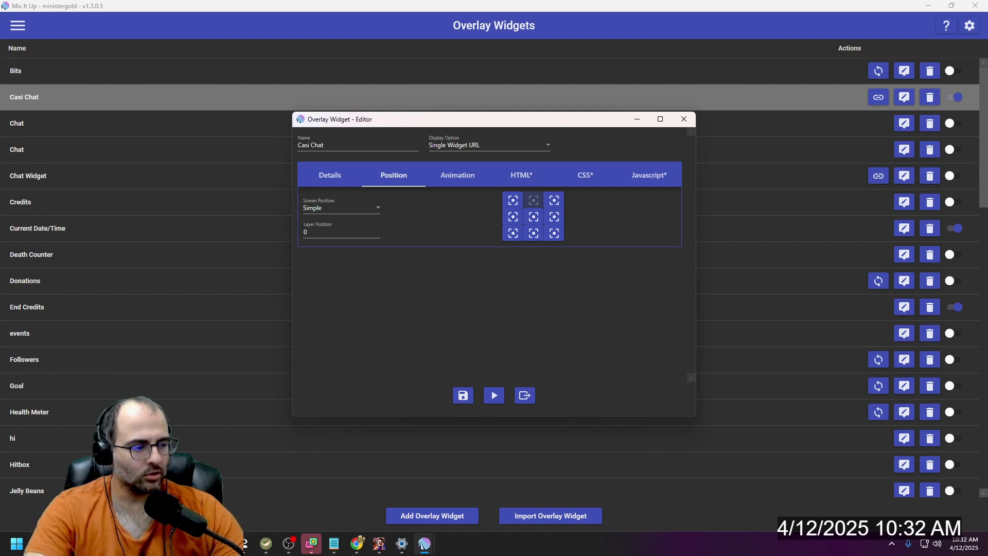
Step: Switch to OBS, move the Chat source down to about 669 px below the canvas top and 437 px from the left, and maximize OBS
{"action": "left_click", "coordinate": [289, 544]}
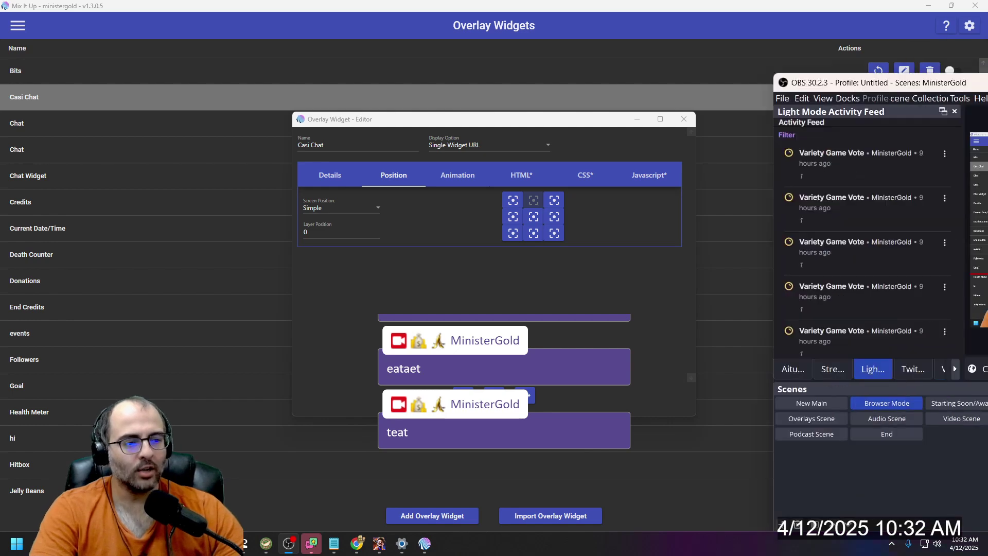
{"action": "left_click_drag", "start_coordinate": [987, 87], "coordinate": [447, 110]}
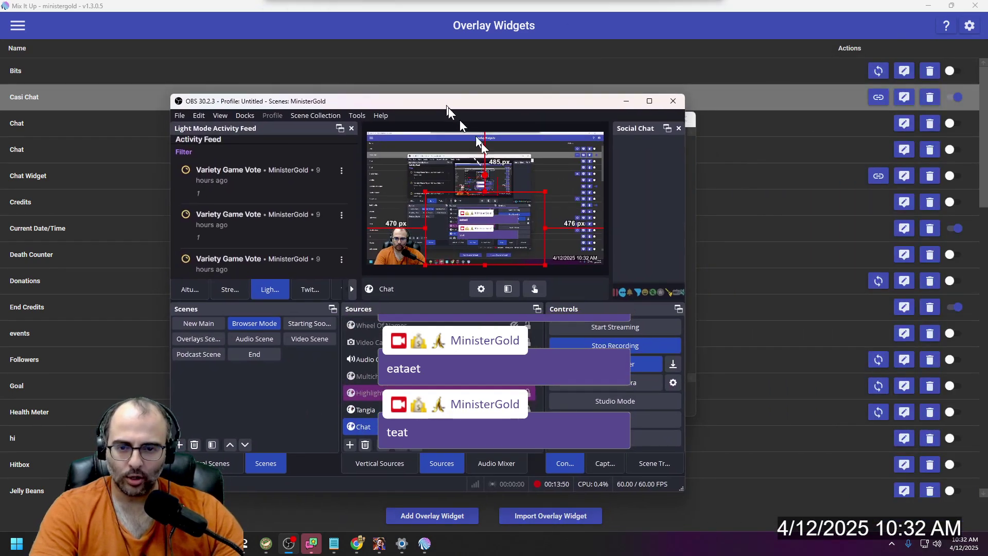
{"action": "left_click_drag", "start_coordinate": [503, 219], "coordinate": [500, 242]}
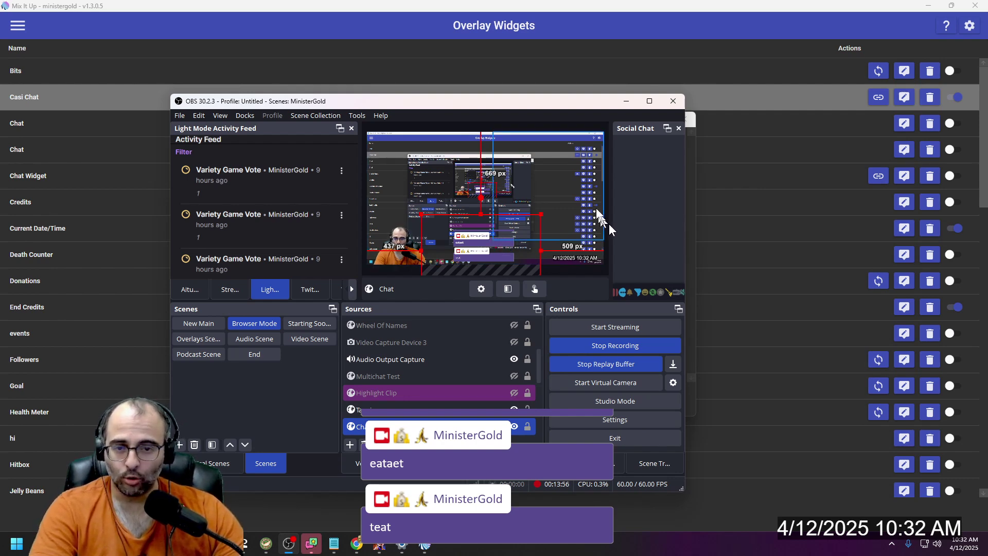
{"action": "left_click", "coordinate": [649, 102]}
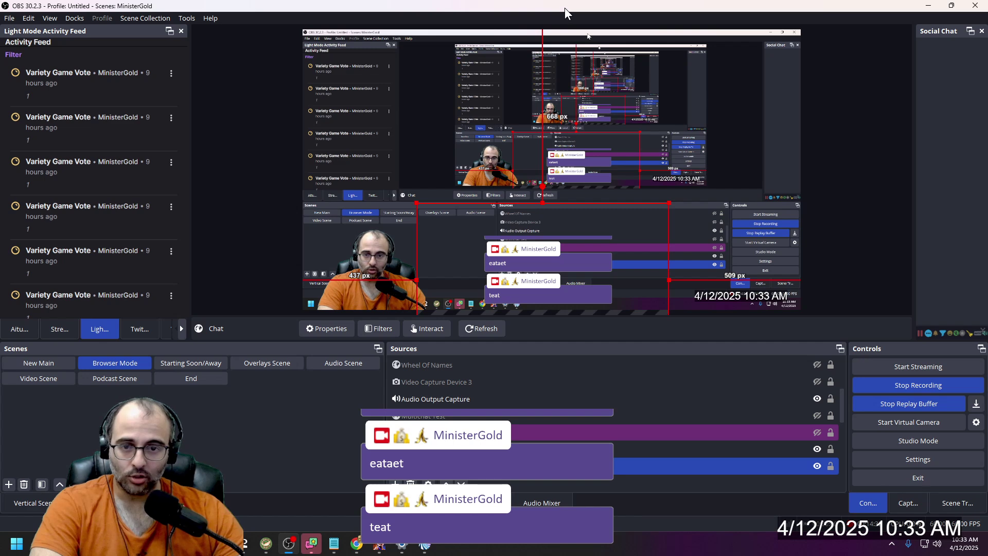
Step: Return to Mix It Up, close the Casi Chat editor and import the widget file Chat Widget small black.miuoverlay from Downloads
{"action": "key", "text": "alt+Tab"}
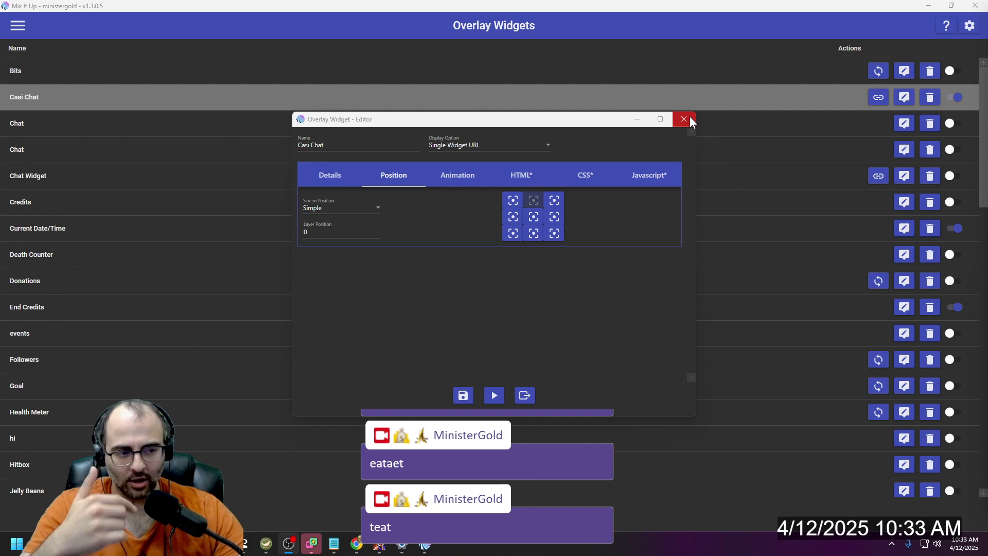
{"action": "left_click", "coordinate": [690, 117]}
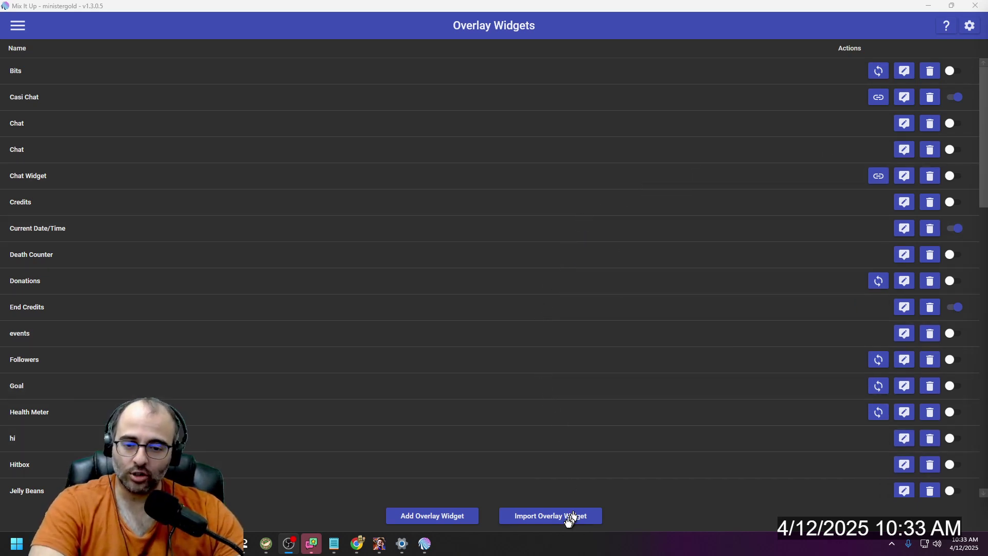
{"action": "left_click", "coordinate": [566, 522]}
{"action": "double_click", "coordinate": [119, 119]}
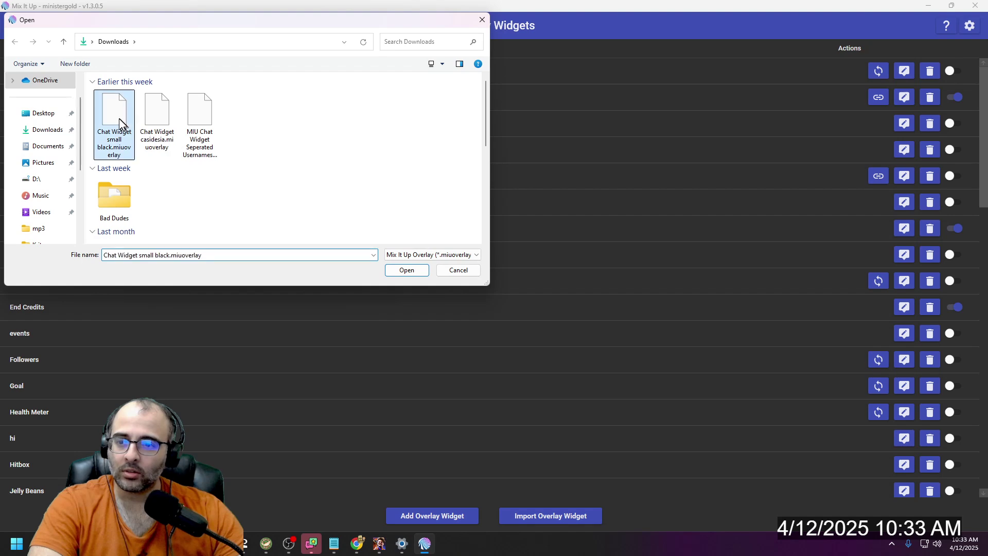
Step: Rename the imported widget Modded Casi Chat and save it
{"action": "left_click", "coordinate": [321, 142]}
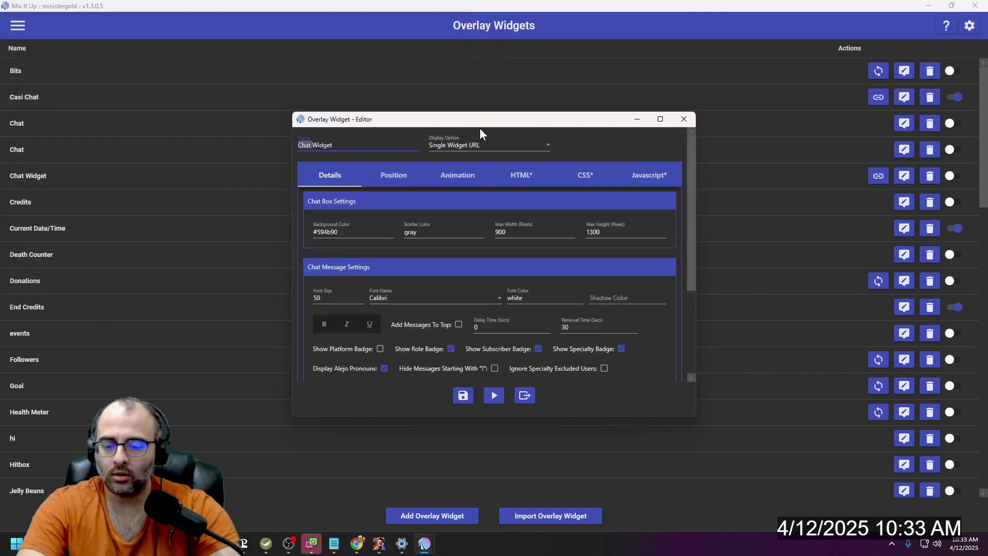
{"action": "type", "text": "Modded Ca"}
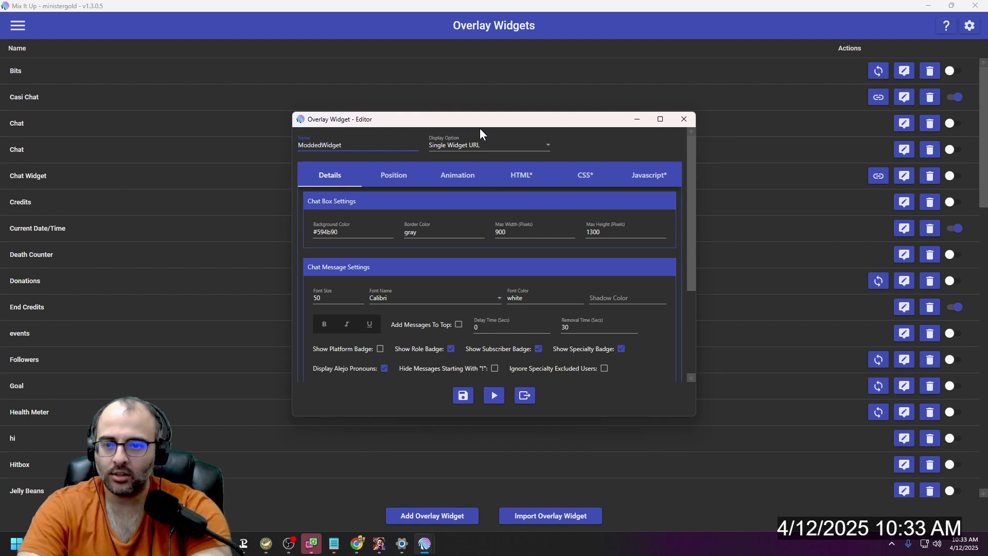
{"action": "type", "text": "si"}
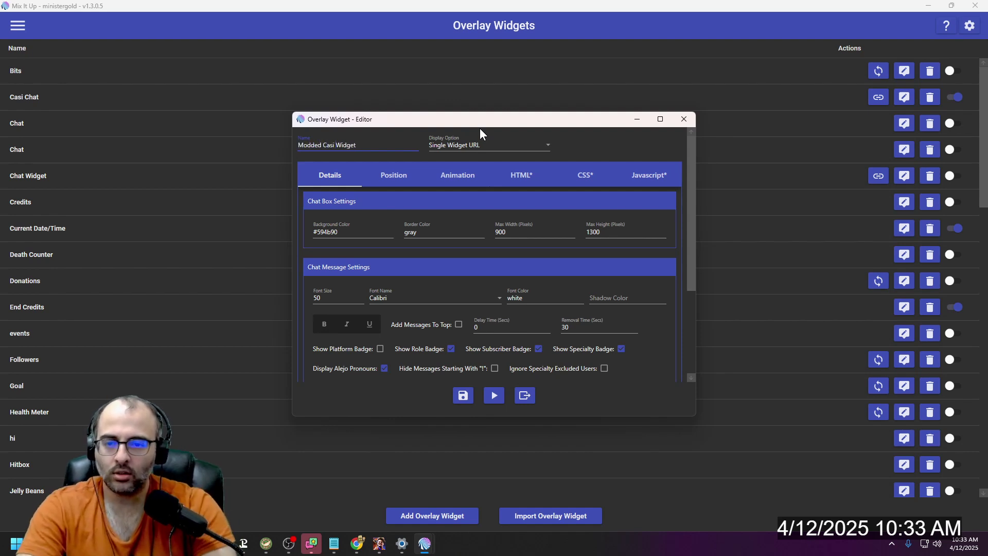
{"action": "key", "text": "shift+End"}
{"action": "type", "text": "Chat"}
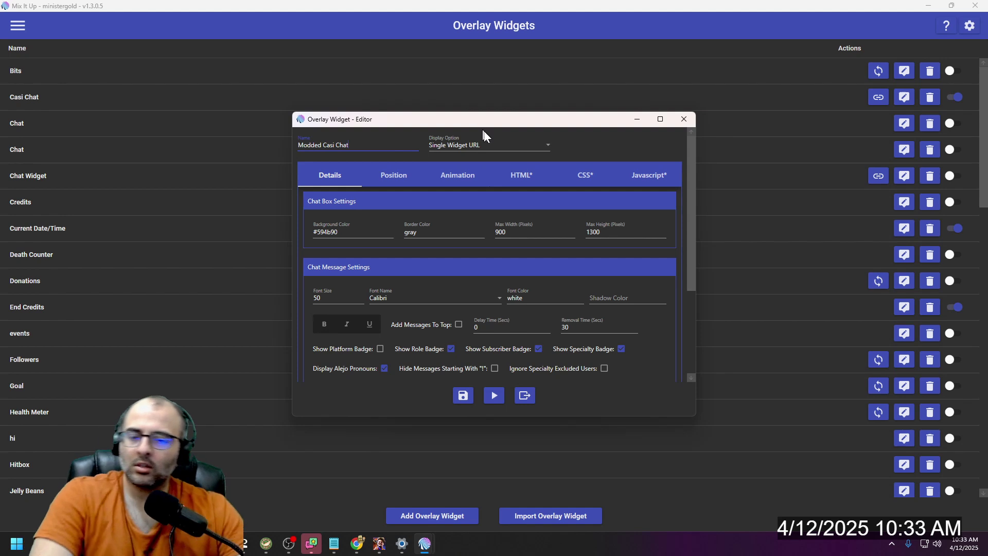
{"action": "left_click", "coordinate": [465, 397]}
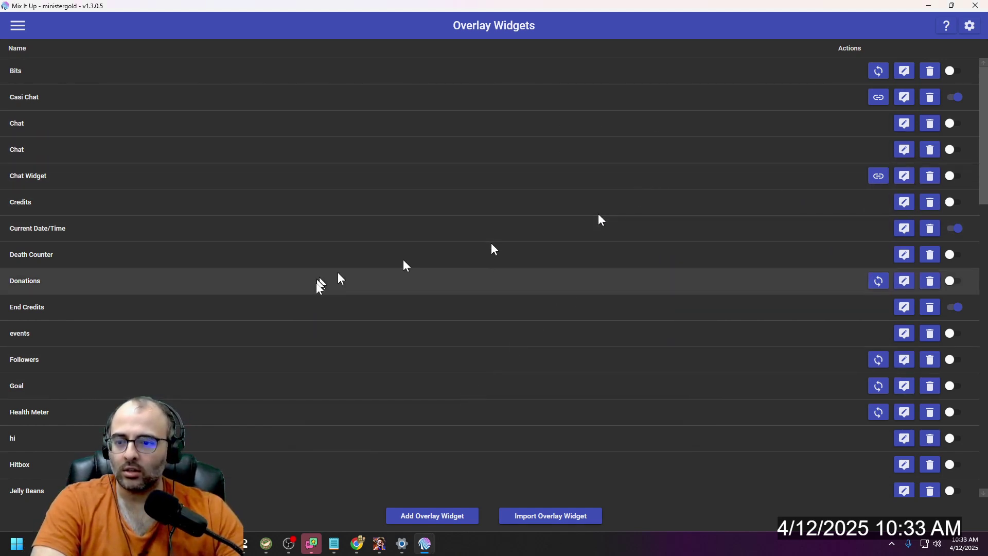
Step: Open the Modded Casi Chat widget's single-widget link in the browser, copy its full URL and close the browser
{"action": "scroll", "coordinate": [321, 278], "scroll_direction": "down", "scroll_amount": 10}
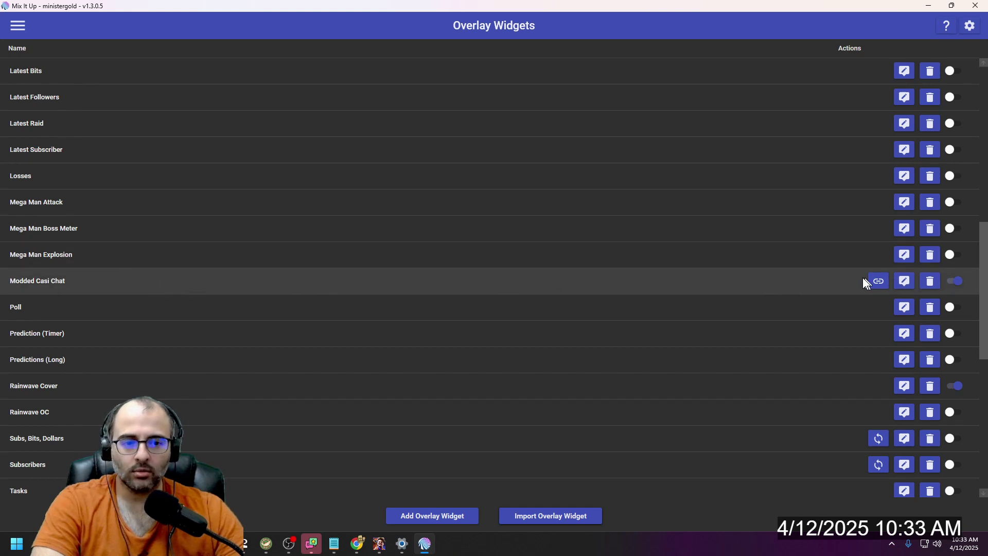
{"action": "left_click", "coordinate": [879, 281]}
{"action": "left_click", "coordinate": [387, 32]}
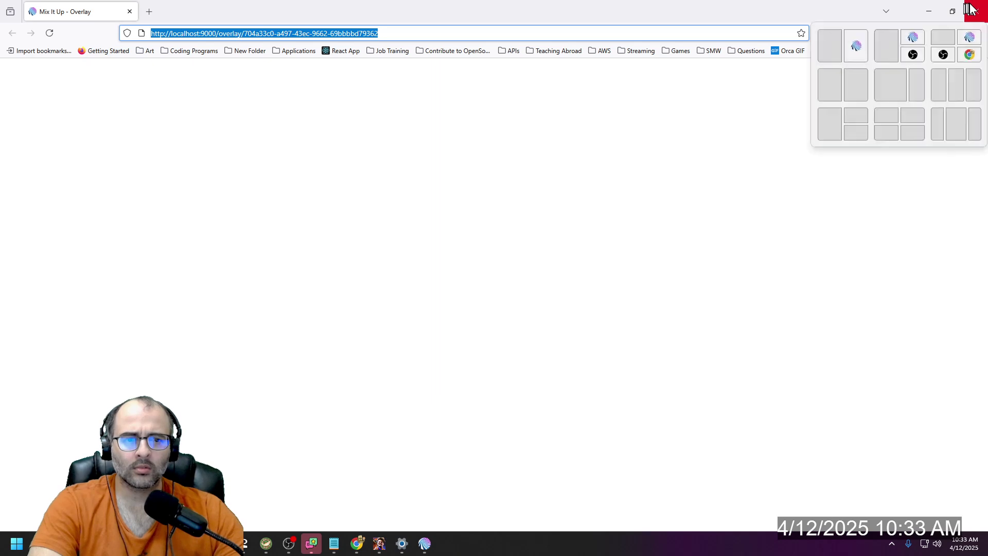
{"action": "left_click", "coordinate": [976, 8]}
Step: Replace the OBS Chat source's URL with the copied Modded Casi Chat link, apply it and move the OBS window aside
{"action": "left_click_drag", "start_coordinate": [987, 48], "coordinate": [412, 44]}
{"action": "double_click", "coordinate": [399, 467]}
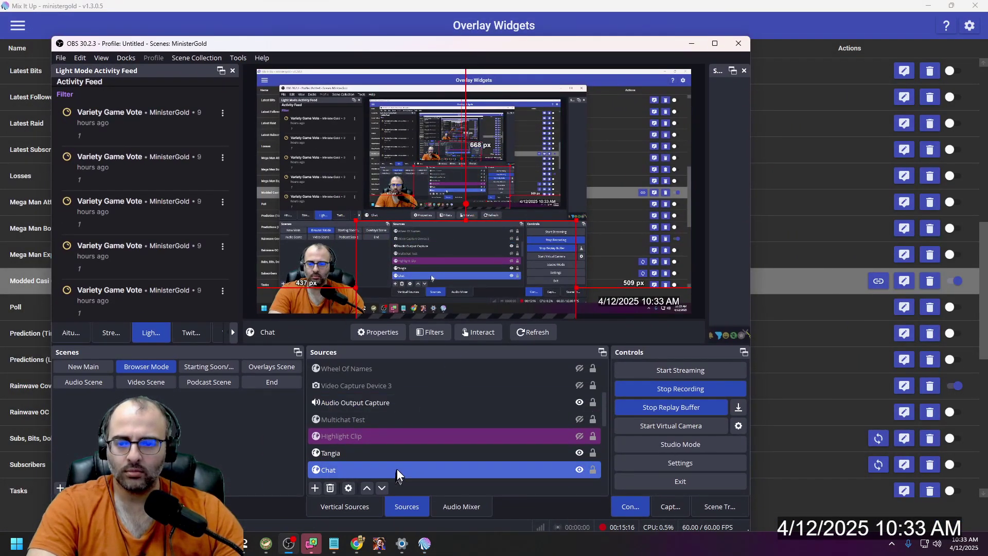
{"action": "triple_click", "coordinate": [332, 307]}
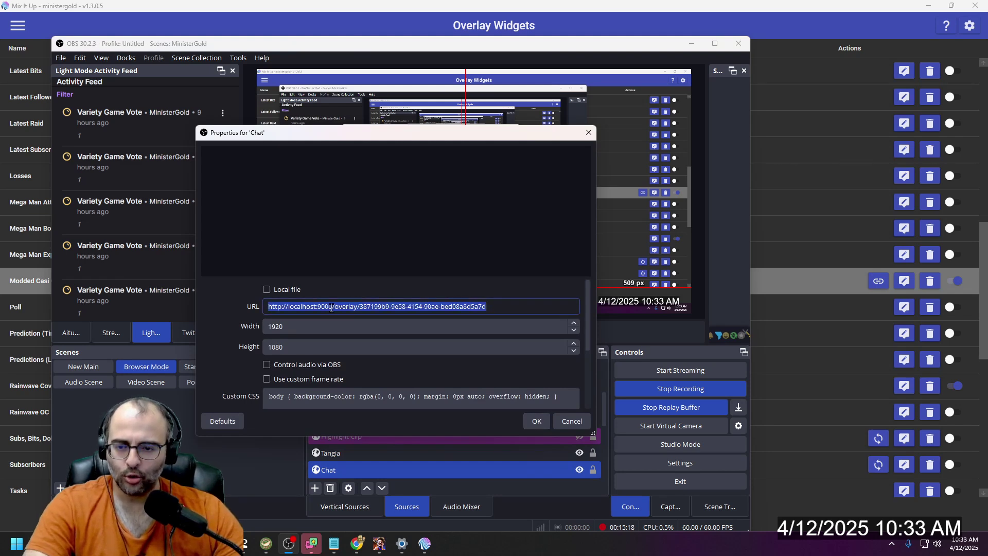
{"action": "type", "text": "http://localhost:9000/overlay/704a33c0-a497-43ec-9662-69bbbd79362"}
{"action": "left_click", "coordinate": [541, 422]}
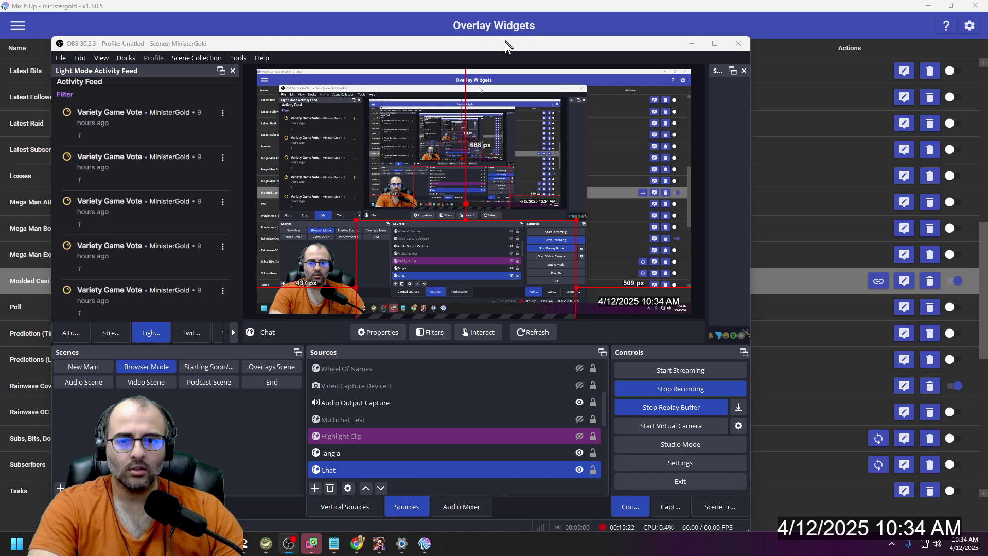
{"action": "left_click_drag", "start_coordinate": [520, 43], "coordinate": [987, 15]}
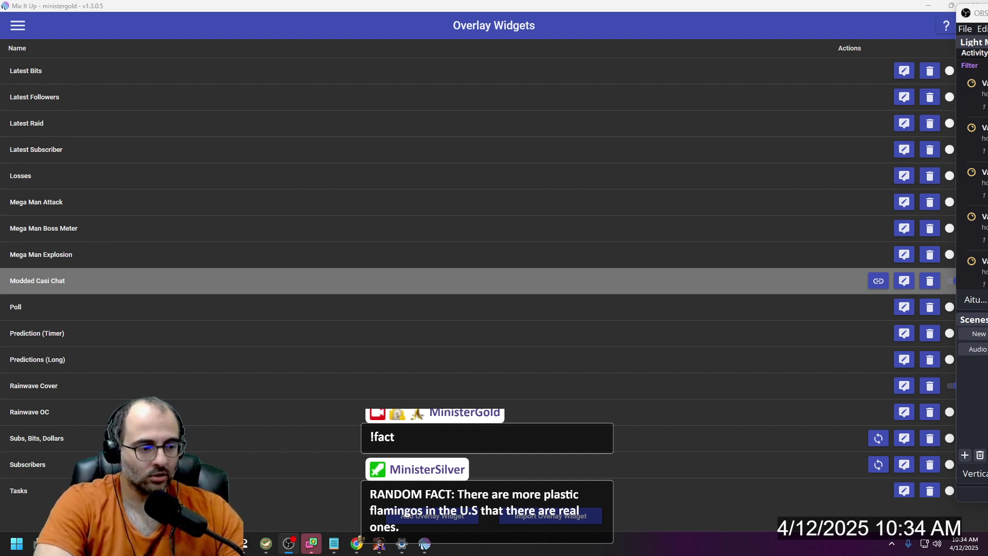
Step: Switch to the StreamElements dashboard in Chrome and look through the My Overlays list
{"action": "key", "text": "alt+Tab"}
{"action": "key", "text": "alt+Tab"}
{"action": "key", "text": "alt+Tab"}
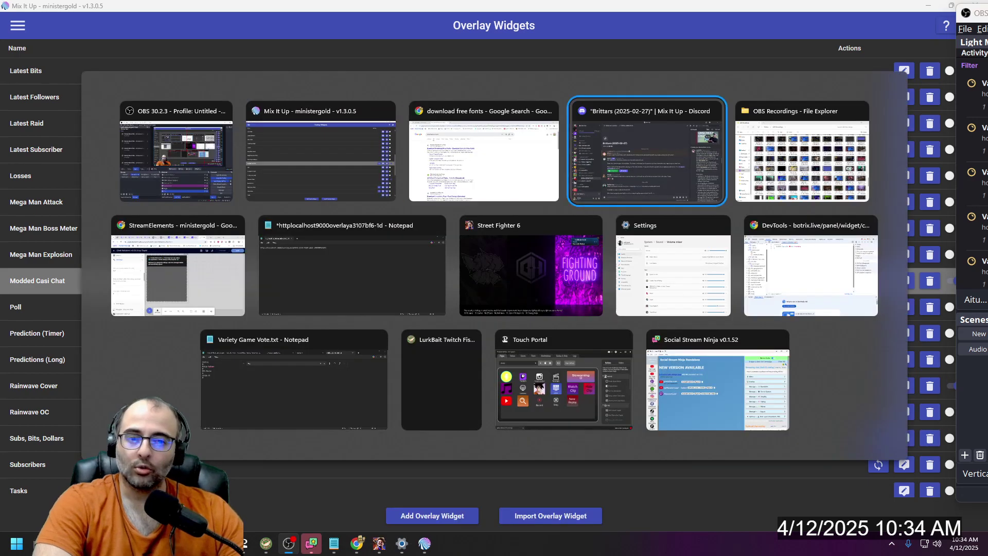
{"action": "key", "text": "alt+shift+Tab"}
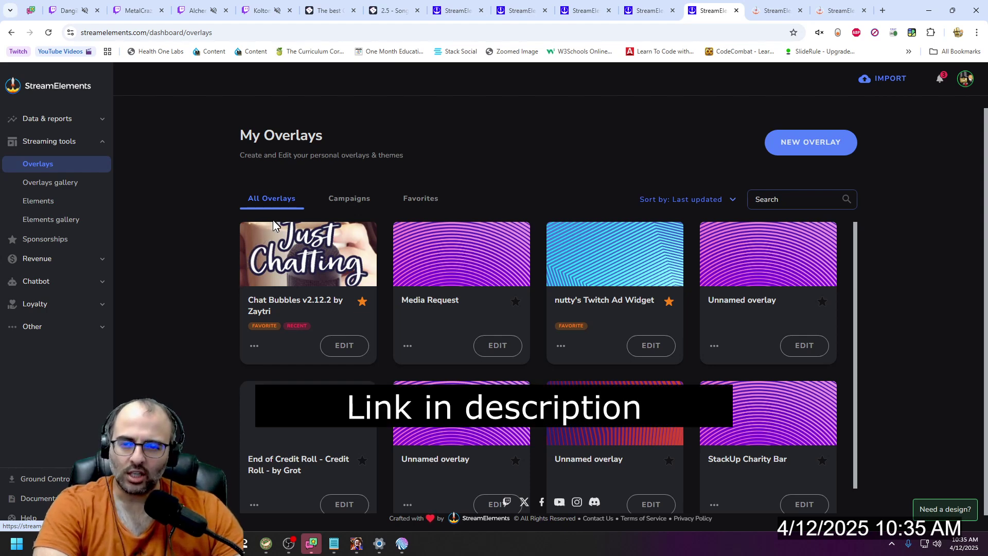
{"action": "scroll", "coordinate": [309, 273], "scroll_direction": "down", "scroll_amount": 2}
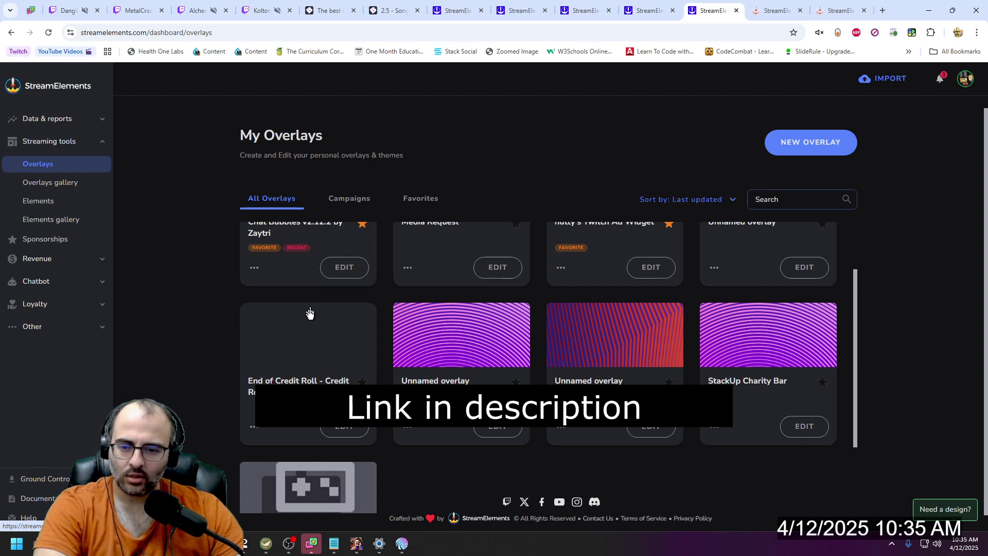
{"action": "scroll", "coordinate": [309, 316], "scroll_direction": "down", "scroll_amount": 2}
{"action": "scroll", "coordinate": [307, 322], "scroll_direction": "up", "scroll_amount": 4}
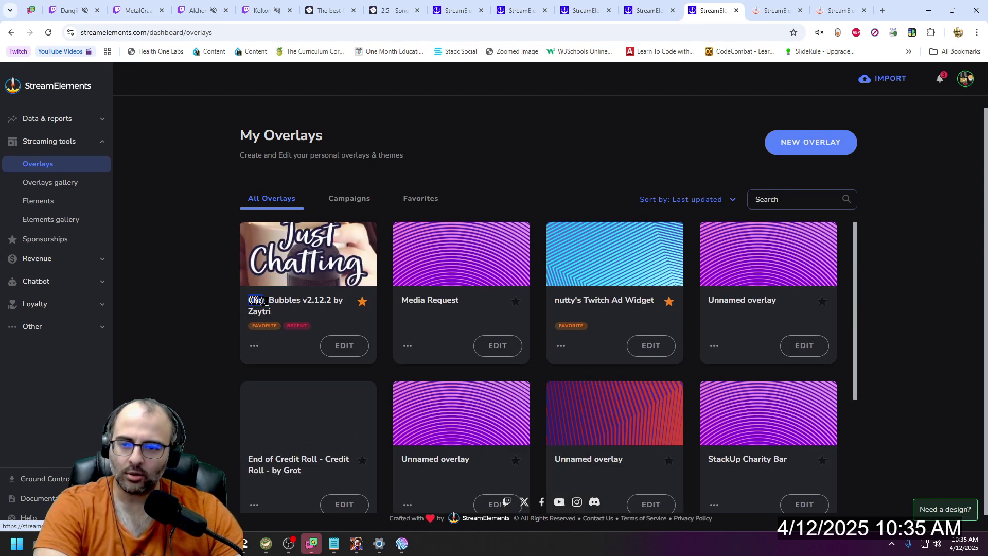
Step: Search the web for Chat Bubbles v2.12.2 by Zaytri and add the shared Dynamic Chat Bubbles overlay to the StreamElements account
{"action": "left_click_drag", "start_coordinate": [251, 301], "coordinate": [289, 311]}
{"action": "key", "text": "ctrl+c"}
{"action": "key", "text": "ctrl+t"}
{"action": "key", "text": "ctrl+v"}
{"action": "key", "text": "Return"}
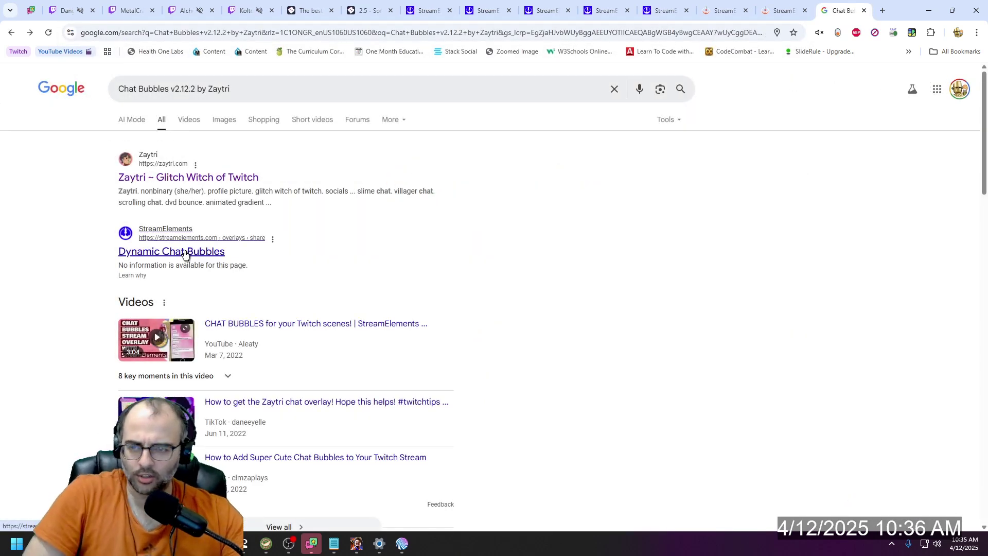
{"action": "left_click", "coordinate": [186, 255]}
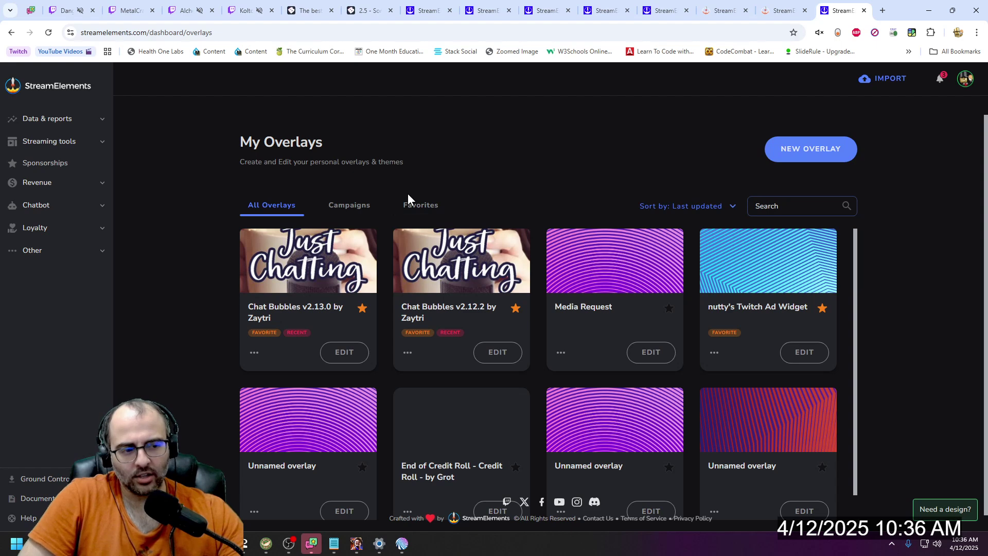
Step: Search the web for Chat Bubbles v2.12.2 by Zaytri again in a separate browser tab
{"action": "left_click", "coordinate": [882, 10]}
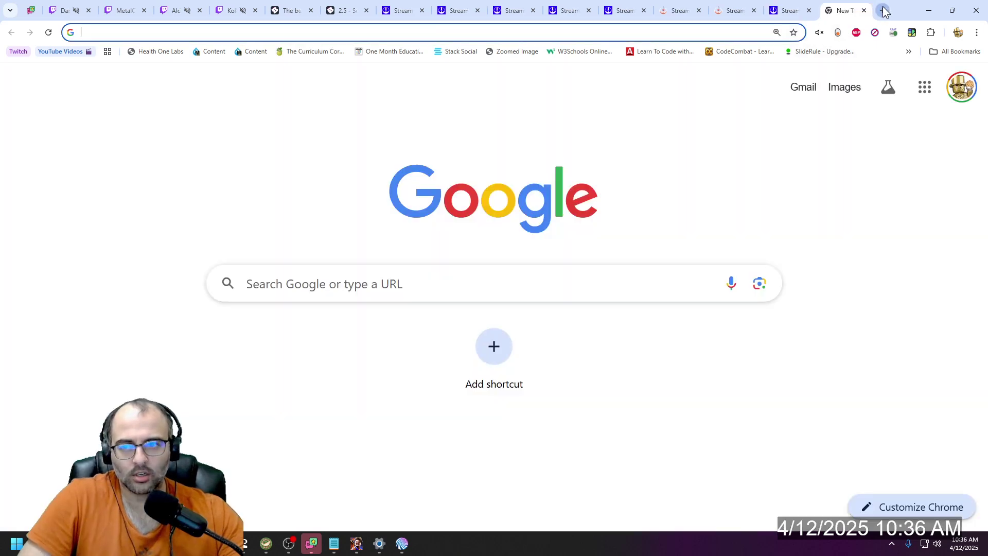
{"action": "key", "text": "ctrl+v"}
{"action": "key", "text": "Return"}
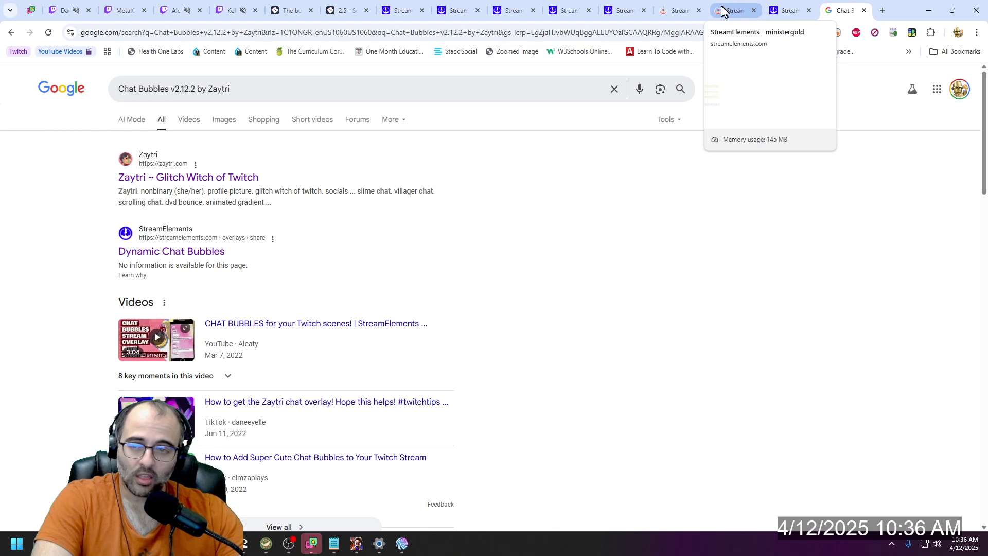
Step: Close the browser tabs holding the Media Request editor and the live StreamElements chat overlay
{"action": "left_click", "coordinate": [665, 13]}
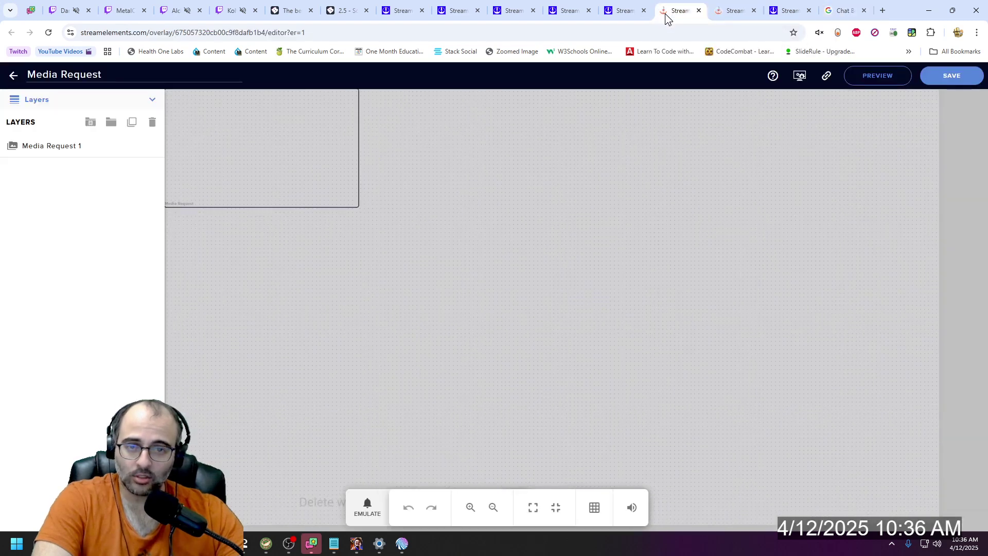
{"action": "left_click", "coordinate": [698, 11]}
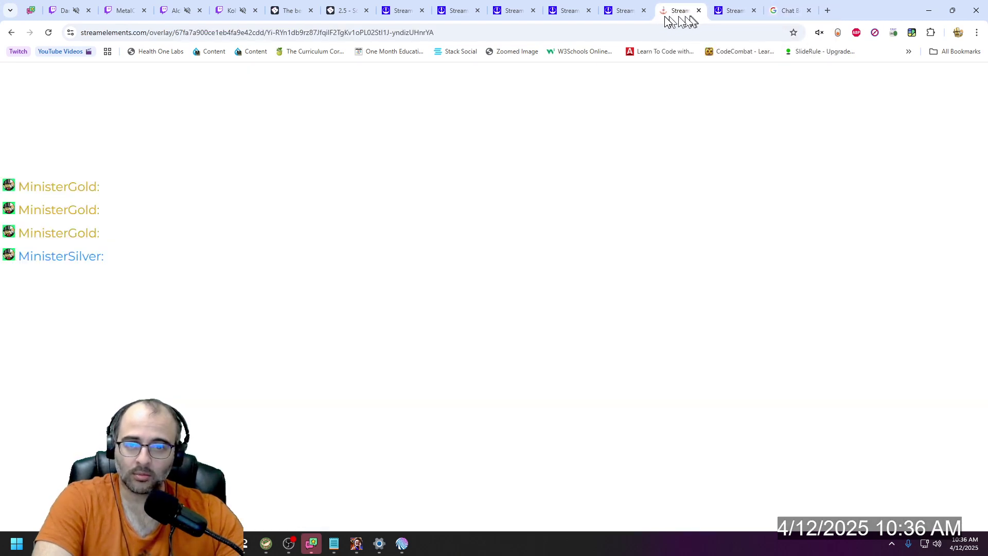
{"action": "left_click", "coordinate": [699, 10]}
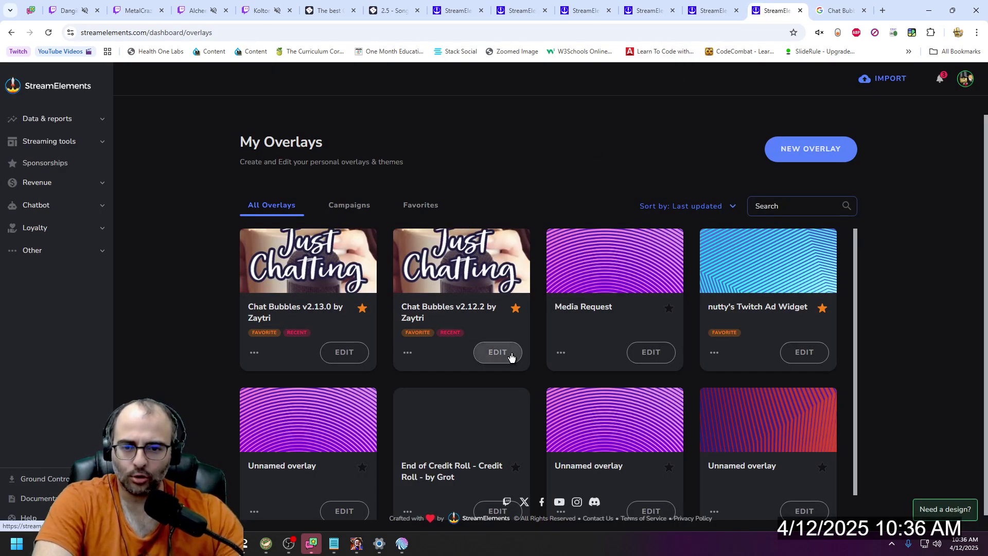
Step: Open the Chat Bubbles v2.12.2 by Zaytri overlay for editing and show the settings of its Chat Bubbles layer
{"action": "left_click", "coordinate": [409, 353]}
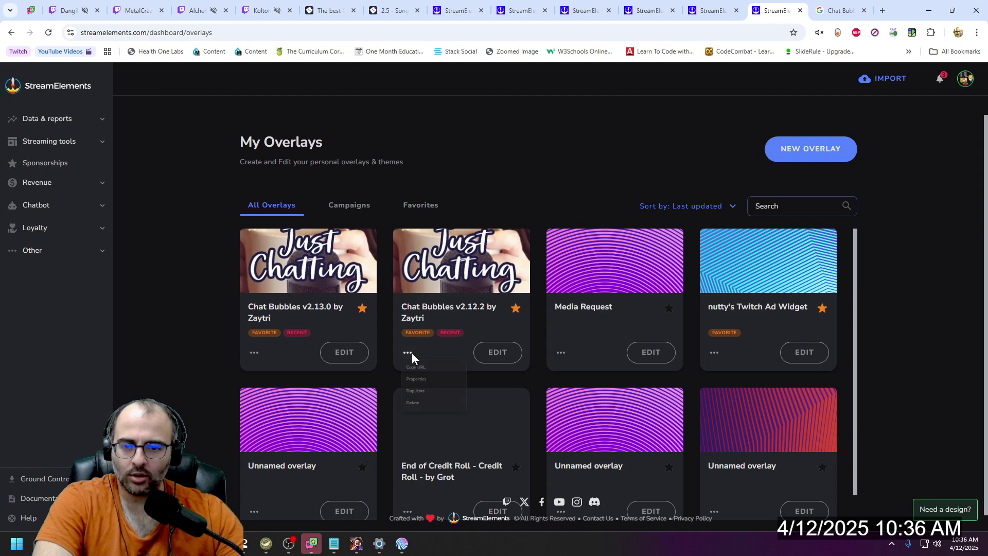
{"action": "left_click", "coordinate": [429, 373]}
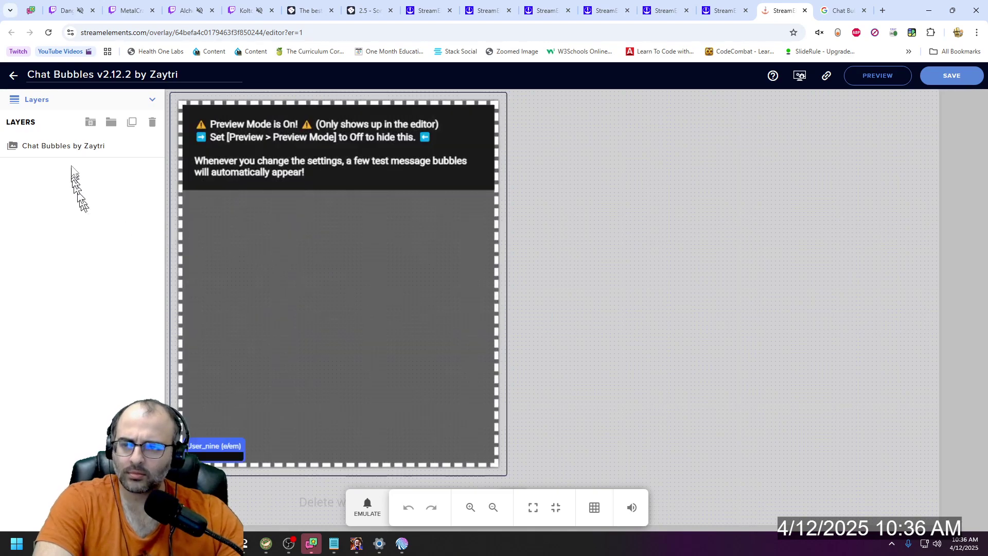
{"action": "left_click", "coordinate": [83, 150]}
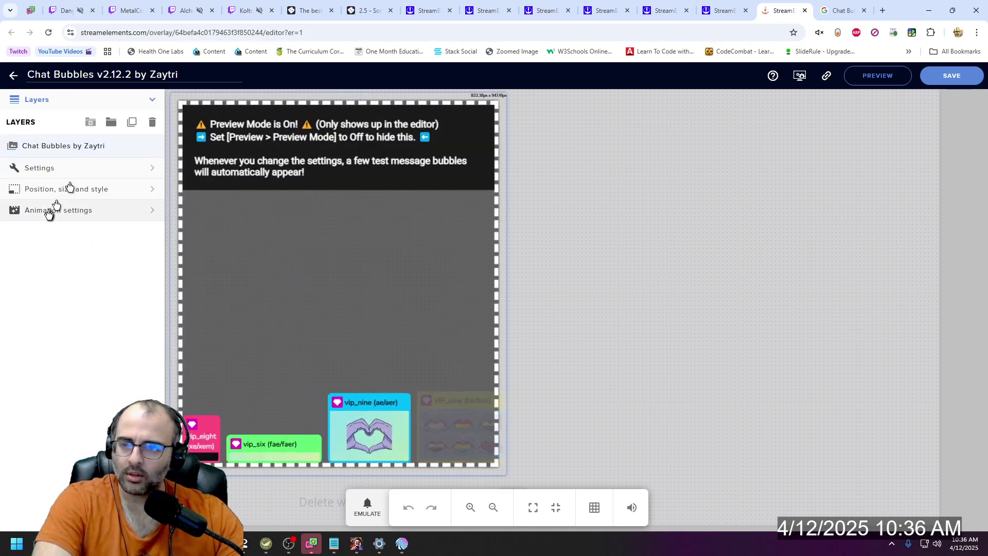
{"action": "left_click", "coordinate": [49, 166]}
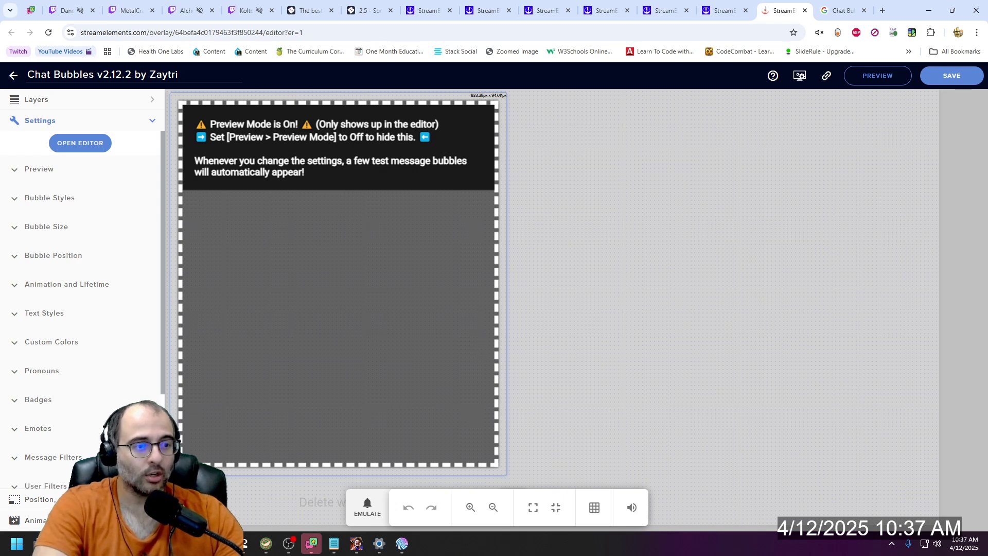
Step: Switch to Mix It Up and view the Modded Casi Chat entry in the Overlay Widgets list
{"action": "key", "text": "alt+Tab"}
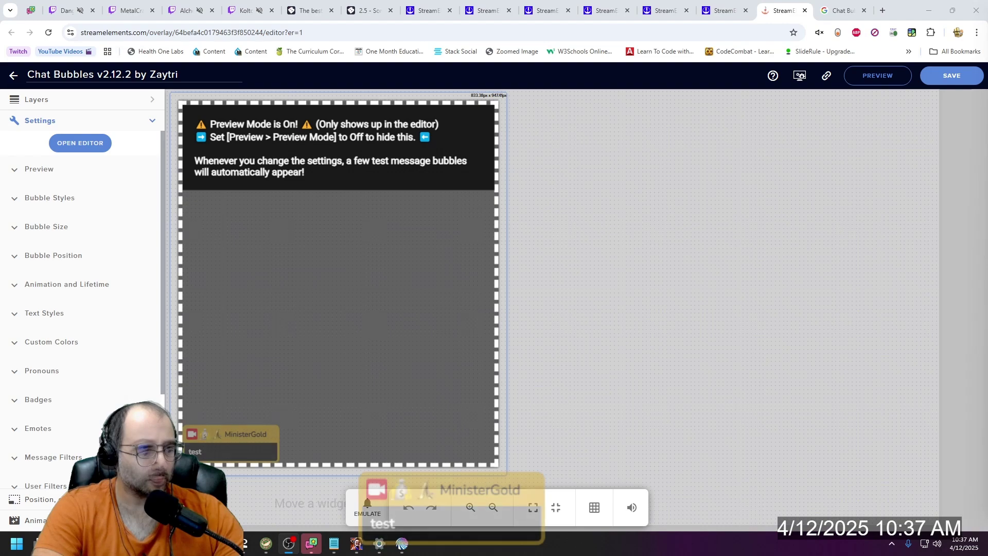
{"action": "key", "text": "alt+Tab"}
{"action": "key", "text": "alt+Tab"}
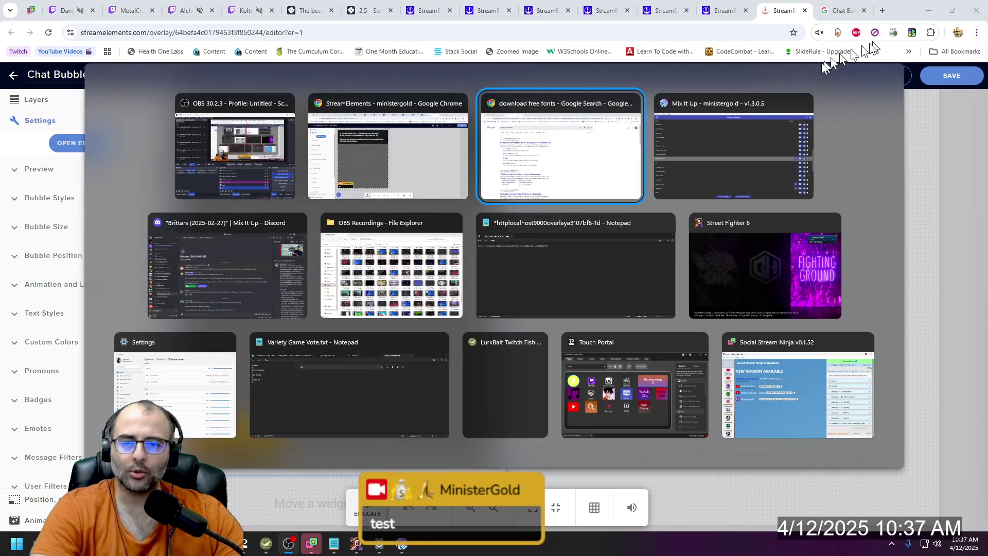
{"action": "key", "text": "alt+Tab"}
{"action": "key", "text": "alt+Tab"}
{"action": "key", "text": "alt+Tab"}
{"action": "key", "text": "alt+shift+Tab"}
{"action": "left_click", "coordinate": [768, 147]}
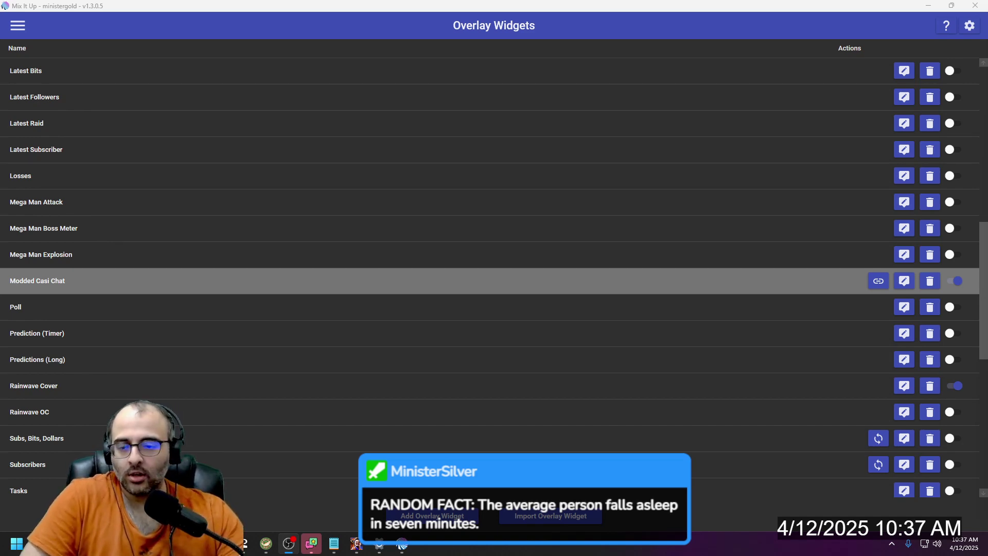
Step: Return to the StreamElements editor in Chrome, save the Chat Bubbles overlay and look through the widget's setting categories down to About
{"action": "key", "text": "alt+Tab"}
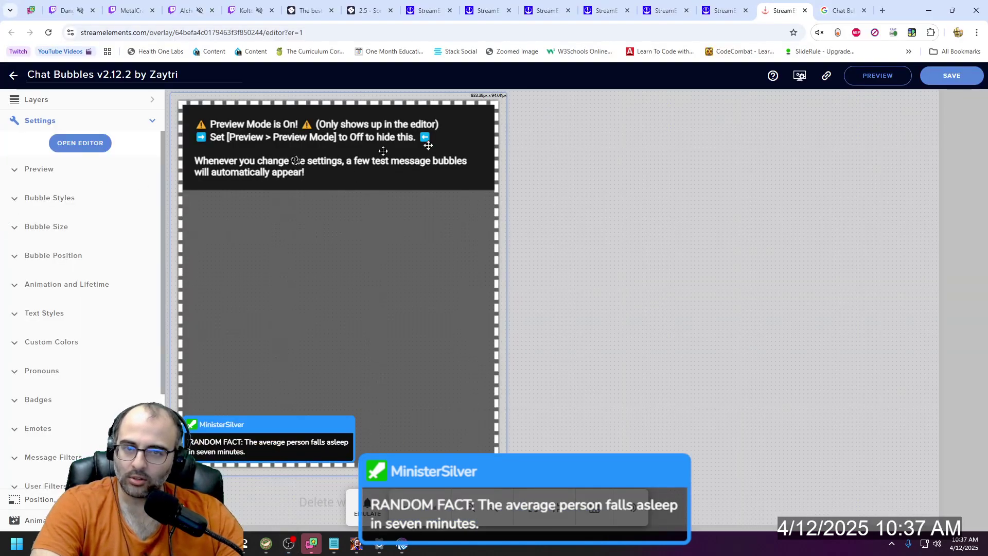
{"action": "left_click", "coordinate": [949, 82]}
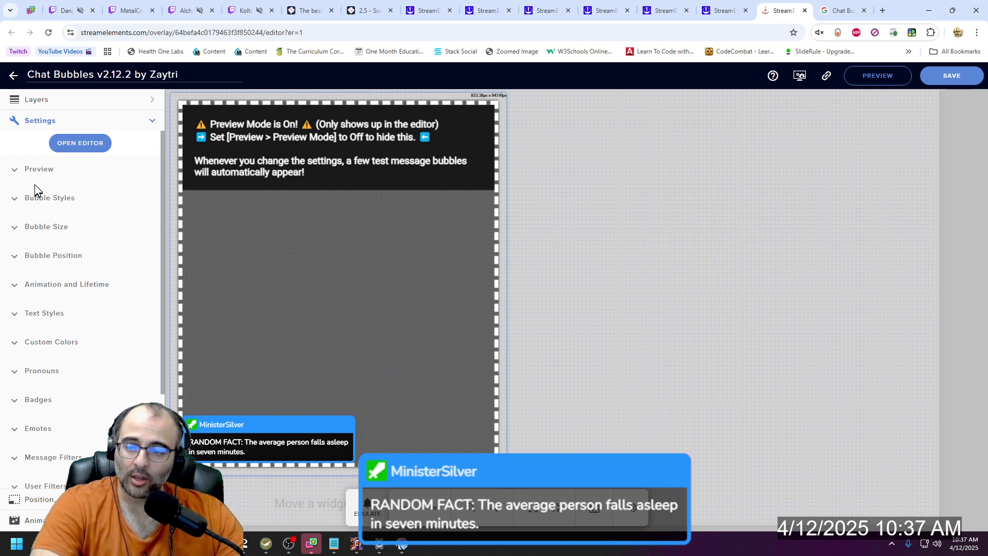
{"action": "scroll", "coordinate": [49, 383], "scroll_direction": "down", "scroll_amount": 3}
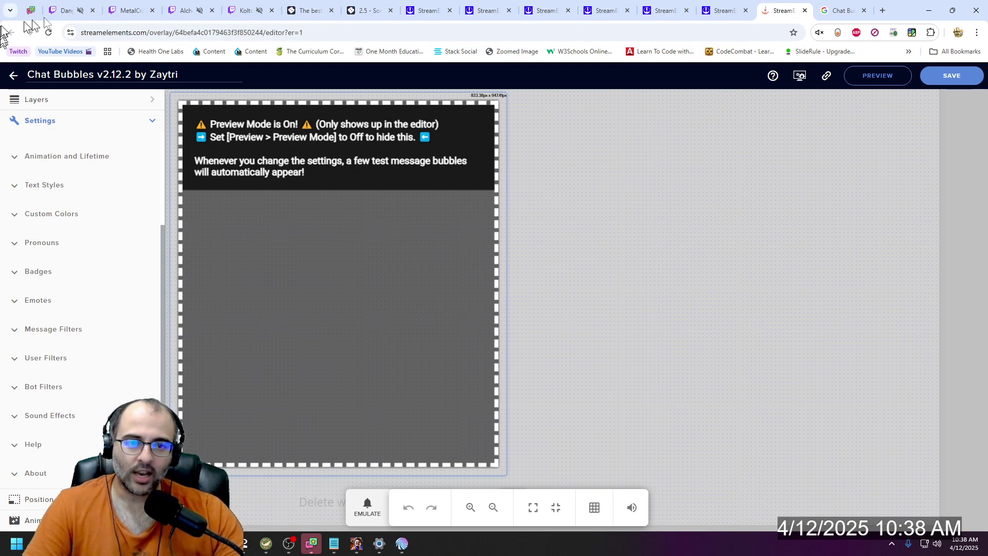
Step: Search the web for botrix in a separate browser tab and open the BotRix site
{"action": "left_click", "coordinate": [881, 10]}
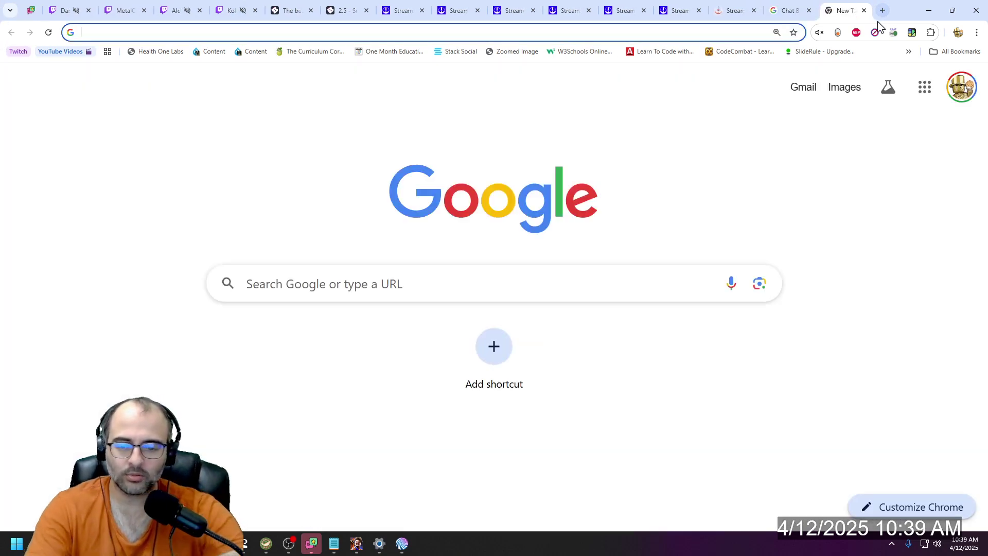
{"action": "type", "text": "botrix"}
{"action": "key", "text": "Return"}
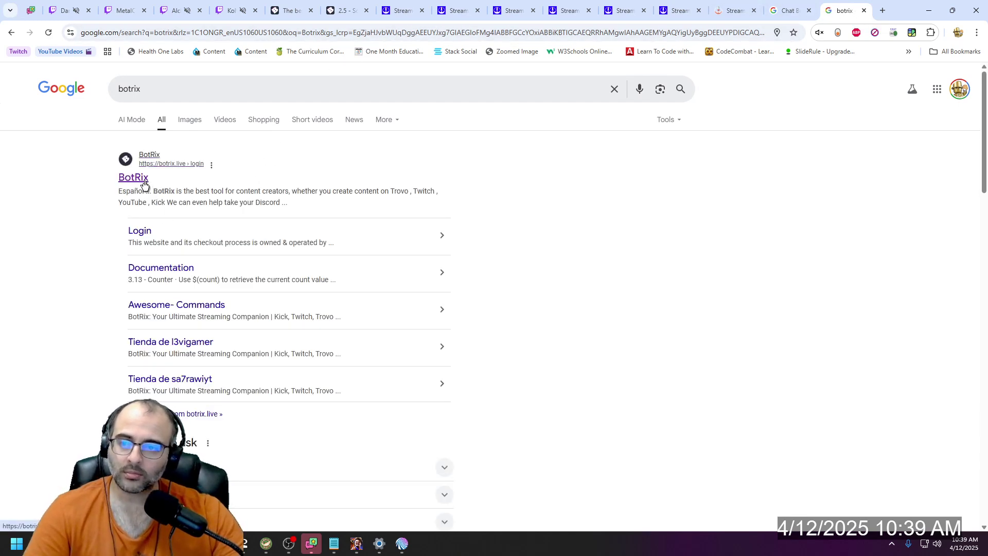
{"action": "left_click", "coordinate": [144, 185]}
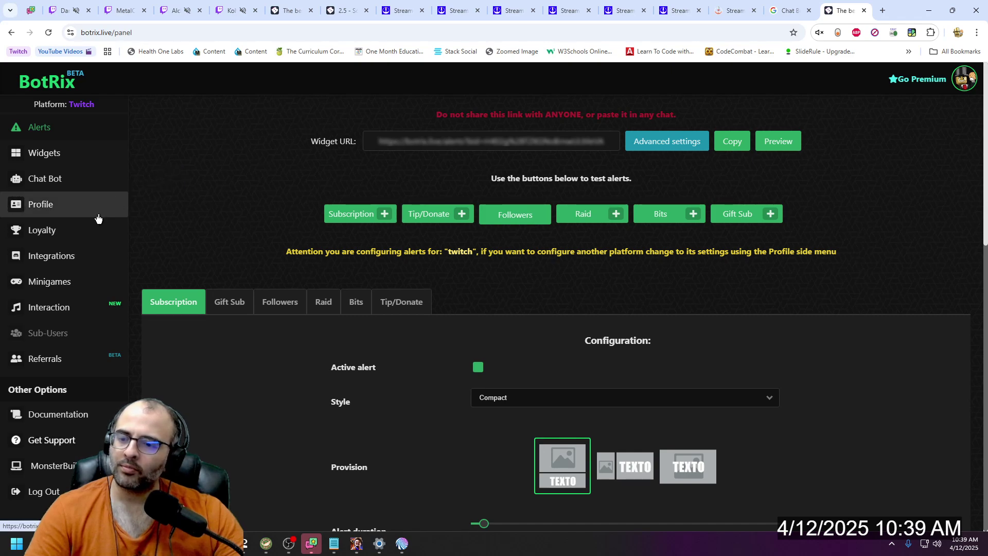
Step: Open the Chat Overlay widget from BotRix's widget gallery and look through its preview and options
{"action": "left_click", "coordinate": [66, 159]}
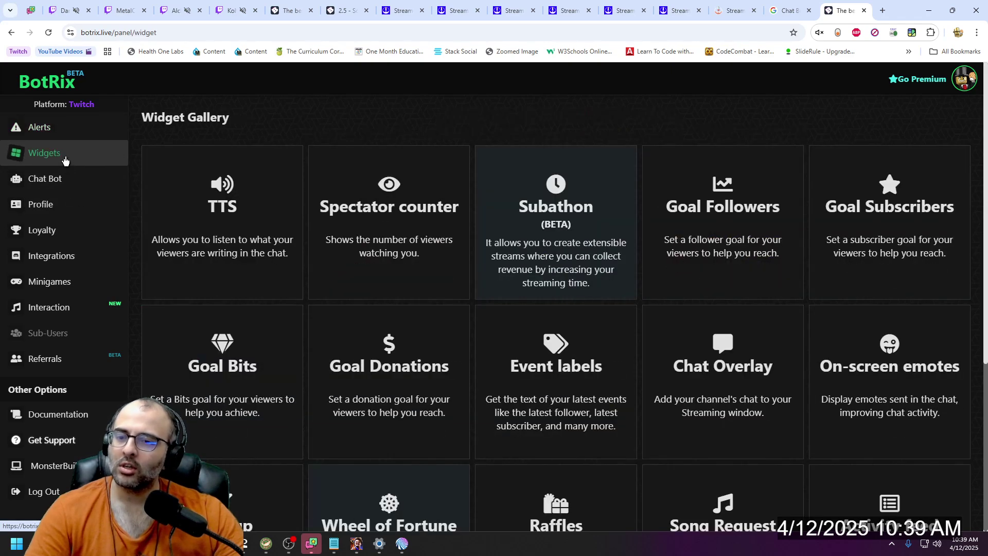
{"action": "left_click", "coordinate": [713, 365]}
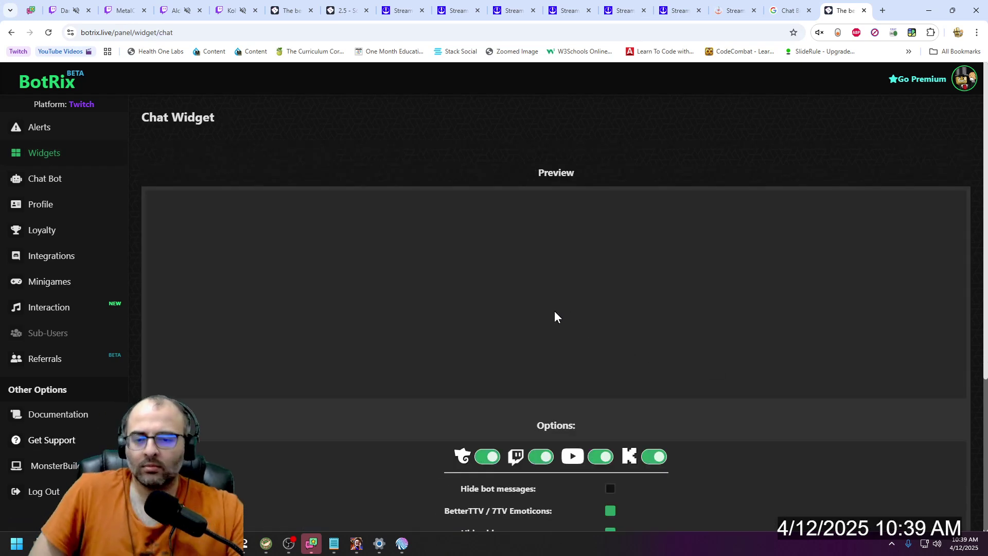
{"action": "scroll", "coordinate": [581, 305], "scroll_direction": "down", "scroll_amount": 3}
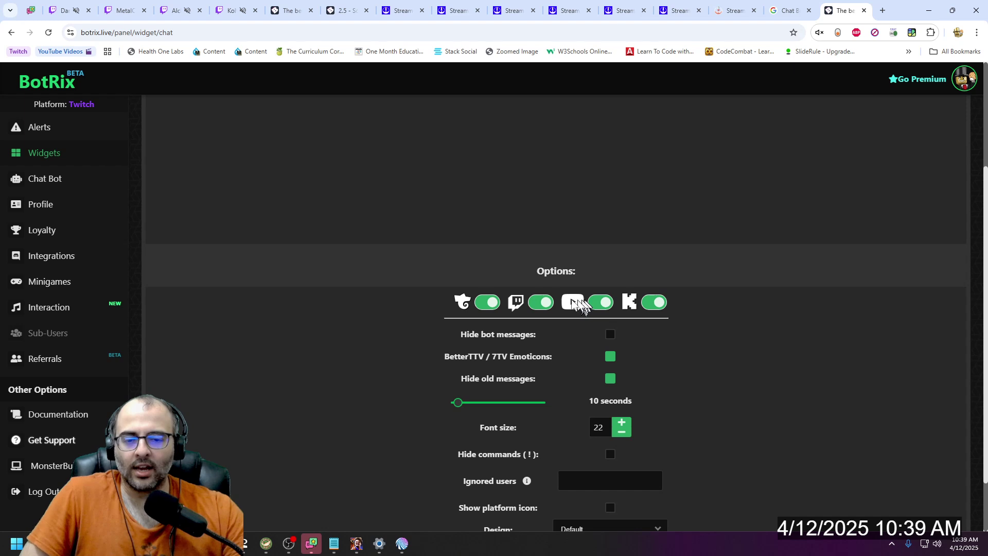
{"action": "scroll", "coordinate": [566, 293], "scroll_direction": "down", "scroll_amount": 2}
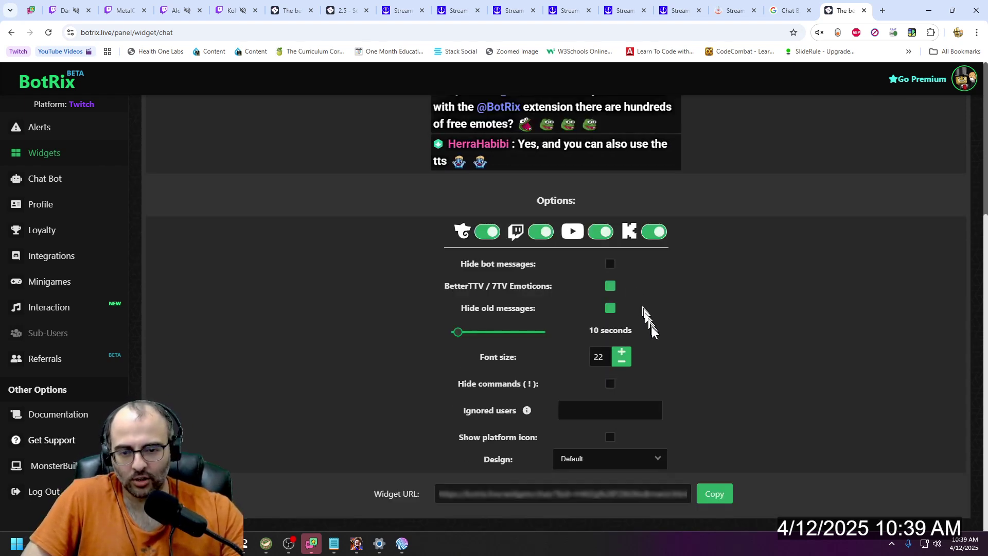
Step: Set the BotRix chat widget's design to Streamline and check its preview
{"action": "left_click", "coordinate": [622, 413]}
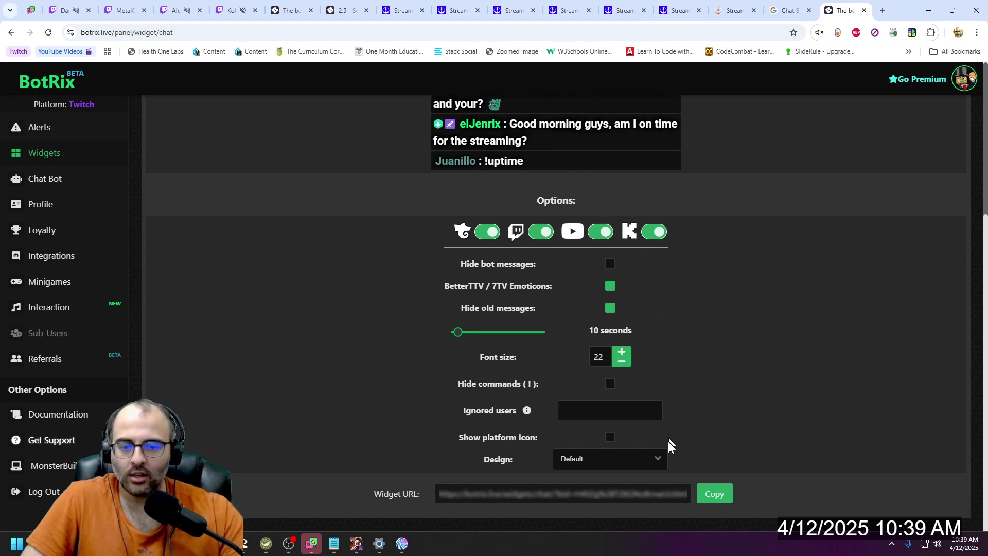
{"action": "left_click", "coordinate": [601, 460]}
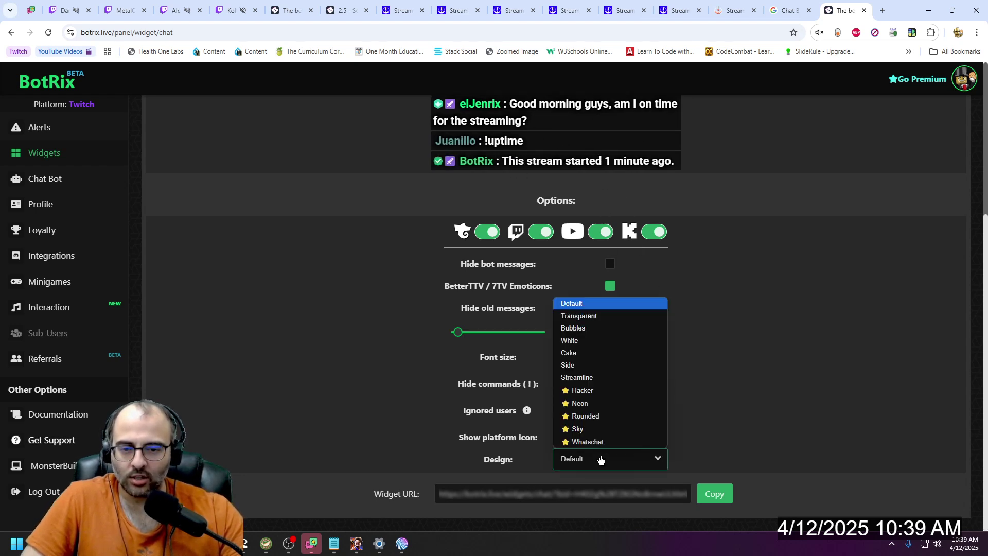
{"action": "left_click", "coordinate": [593, 380]}
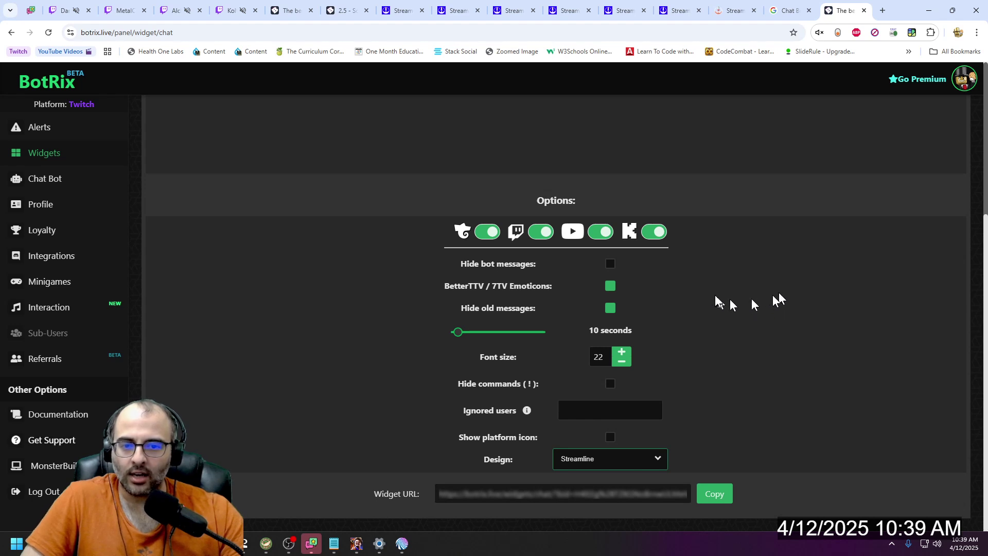
{"action": "scroll", "coordinate": [750, 283], "scroll_direction": "up", "scroll_amount": 1}
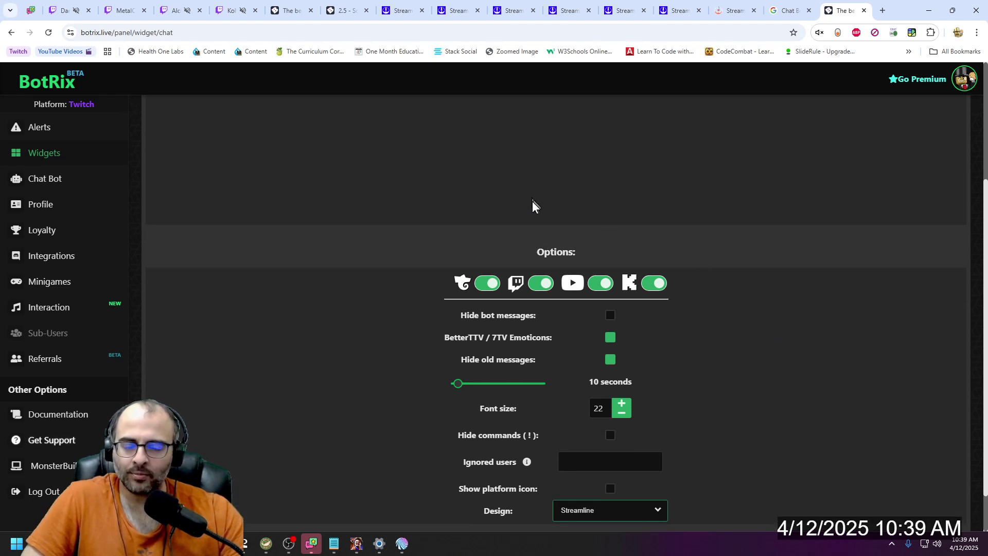
Step: Start an entry for Ignored users in the BotRix chat widget's options
{"action": "scroll", "coordinate": [533, 202], "scroll_direction": "down", "scroll_amount": 1}
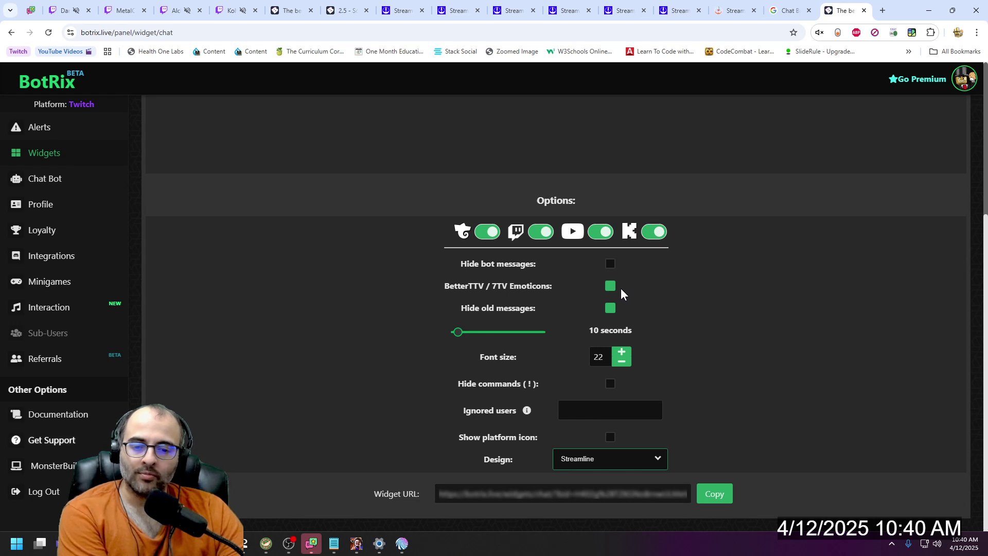
{"action": "left_click", "coordinate": [598, 406]}
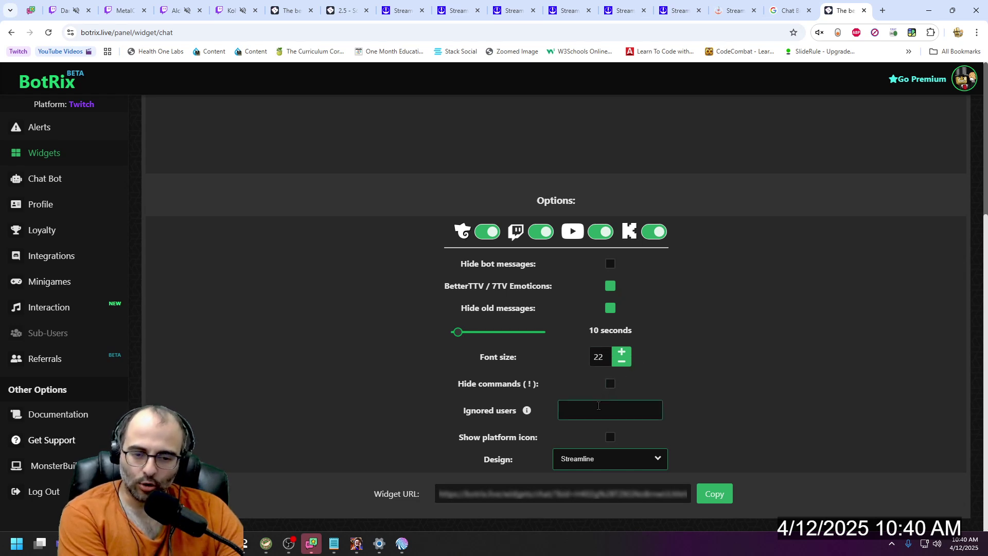